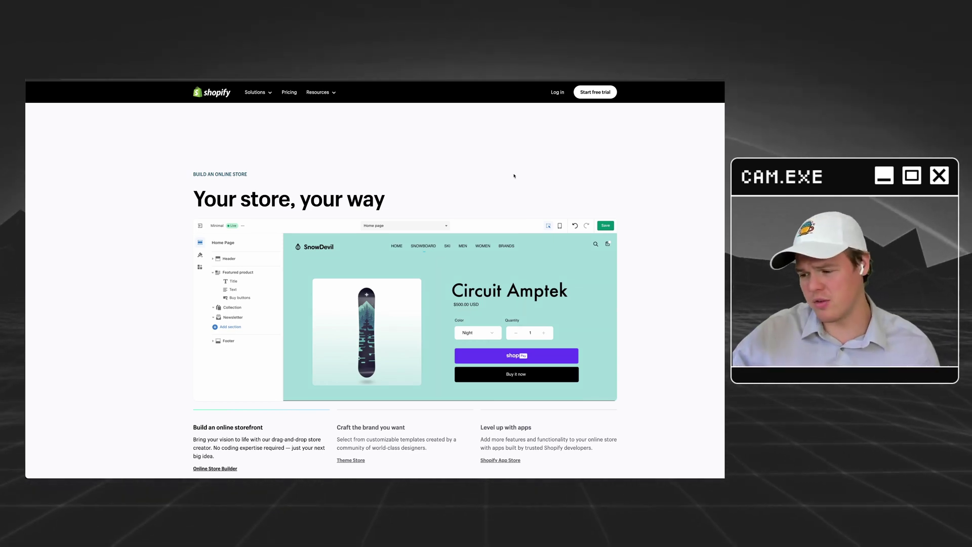
Scroll down through the Shopify 'Your store, your way' homepage.
scroll(513, 175, "down", 1)
Scroll the Public Zaps list and bring up the Create options.
scroll(513, 176, "down", 1)
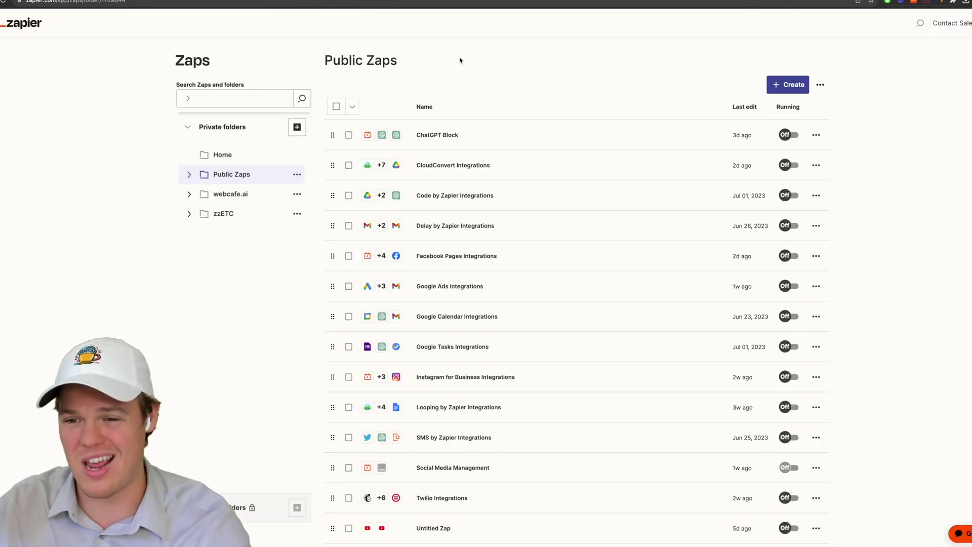
left_click(786, 85)
Create a new Zap and rename it 'Shopify Product Made'.
left_click(776, 105)
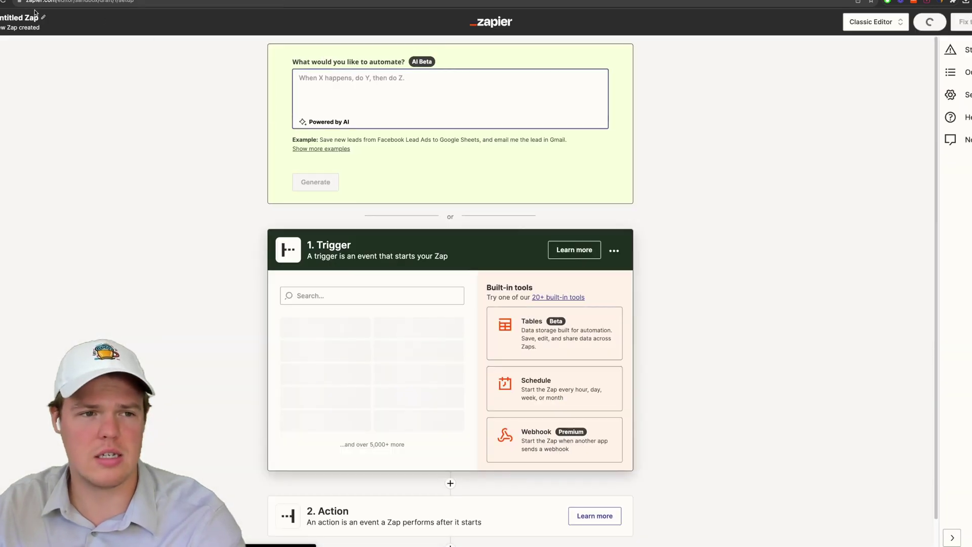
left_click(31, 15)
type("Sho")
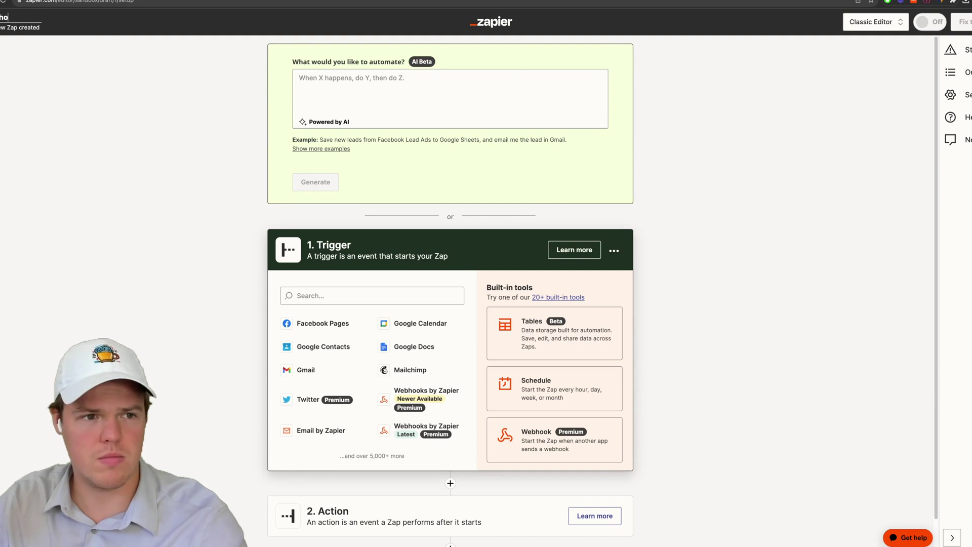
type("pify Produc")
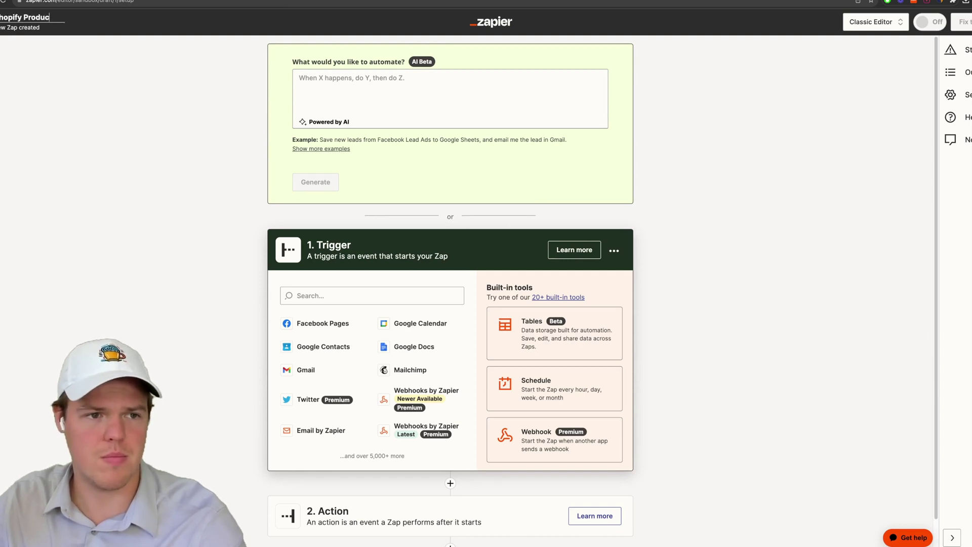
type("t Made")
left_click(49, 123)
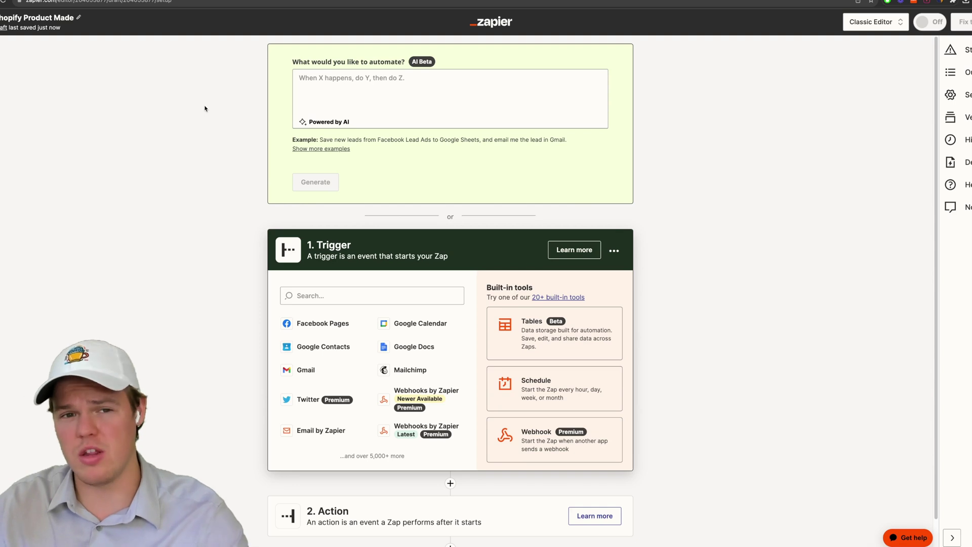
Set the trigger to Google Drive's New File in Folder event.
left_click(336, 296)
type("g")
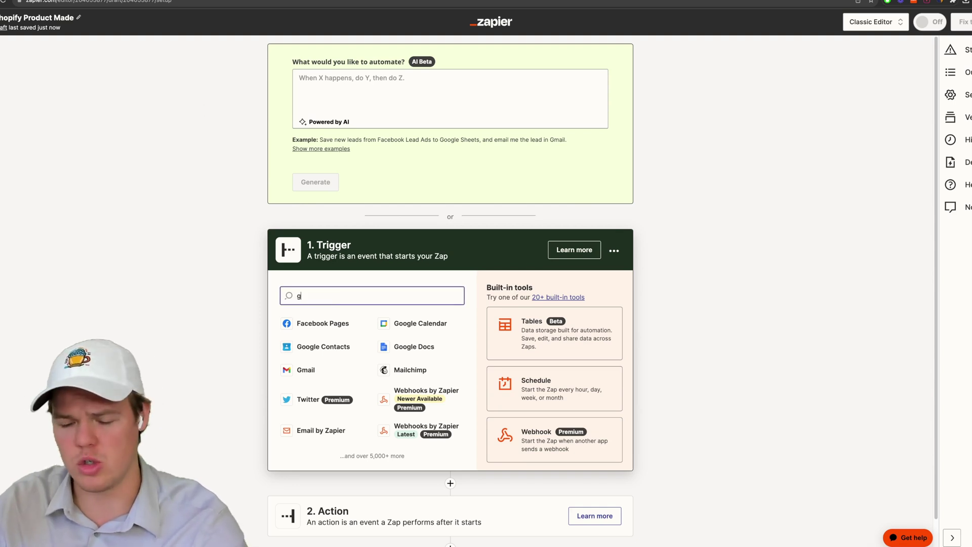
type("ogole d")
key("BackSpace")
key("BackSpace")
key("BackSpace")
key("BackSpace")
key("BackSpace")
key("BackSpace")
type("og")
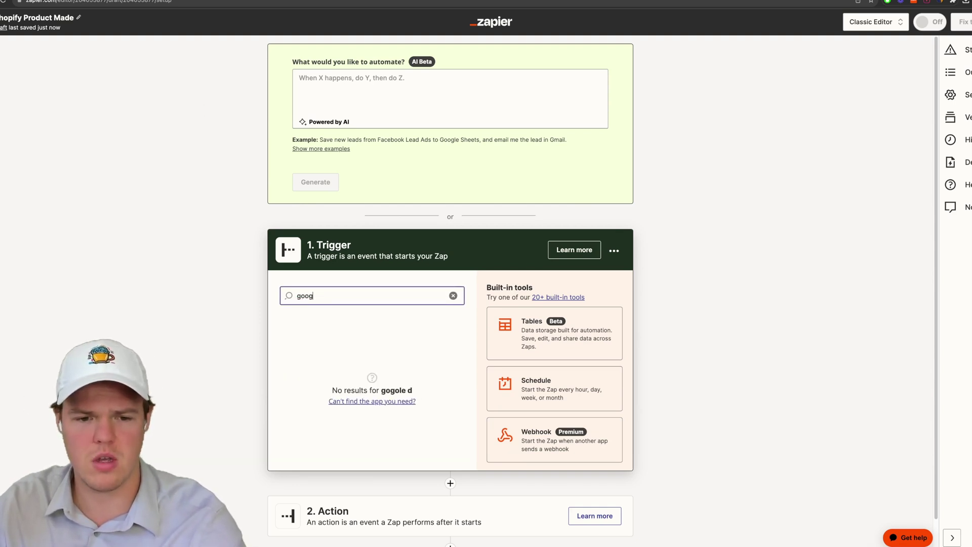
type("ledri")
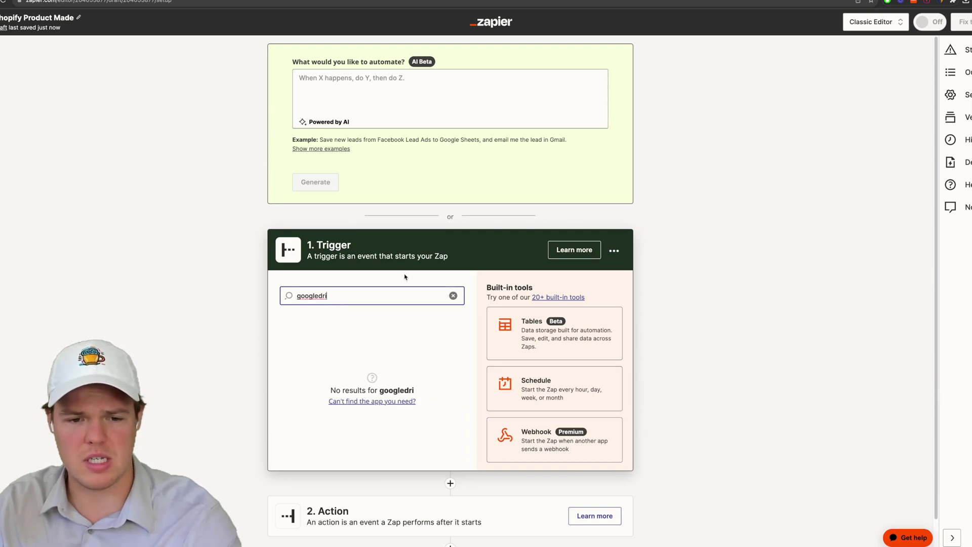
key("BackSpace")
key("BackSpace")
key("BackSpace")
type("d dri")
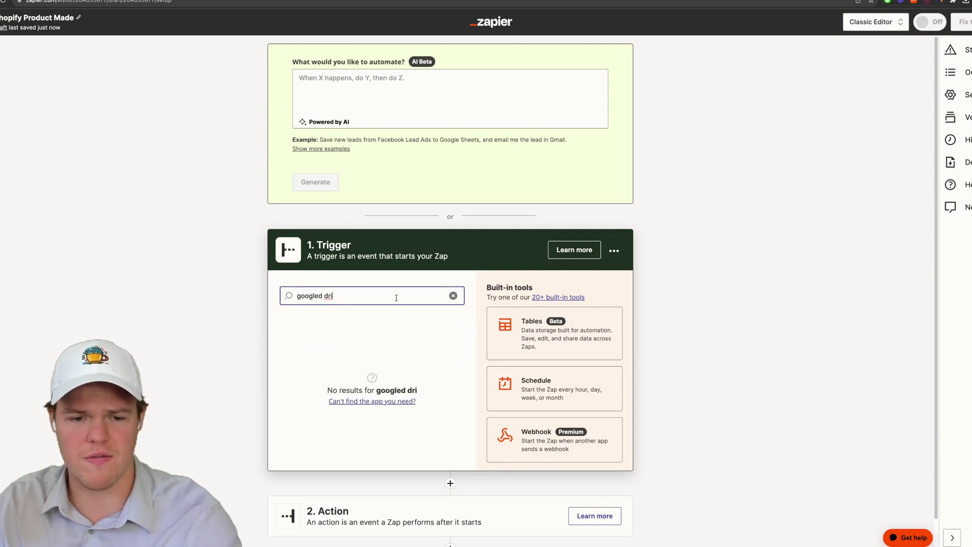
key("BackSpace")
key("BackSpace")
key("BackSpace")
key("BackSpace")
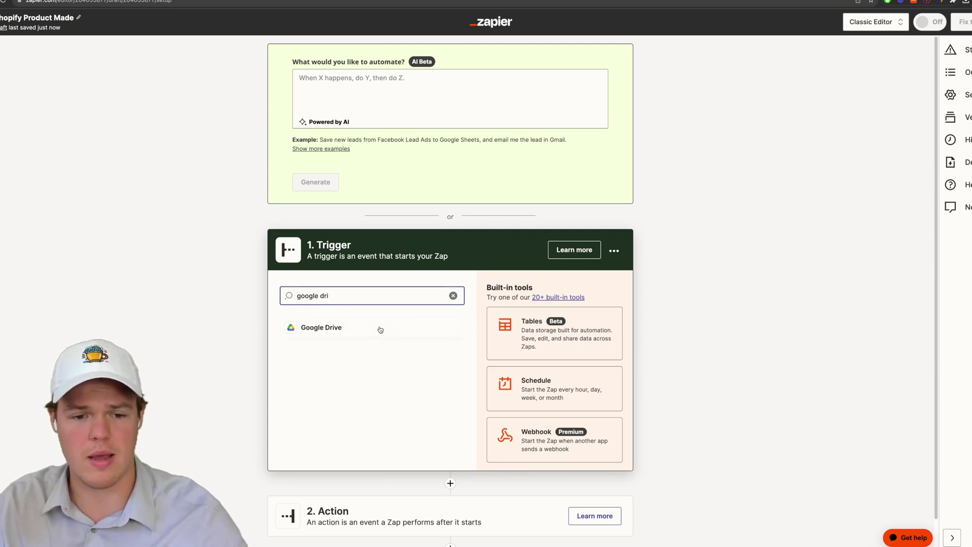
left_click(380, 330)
left_click(352, 173)
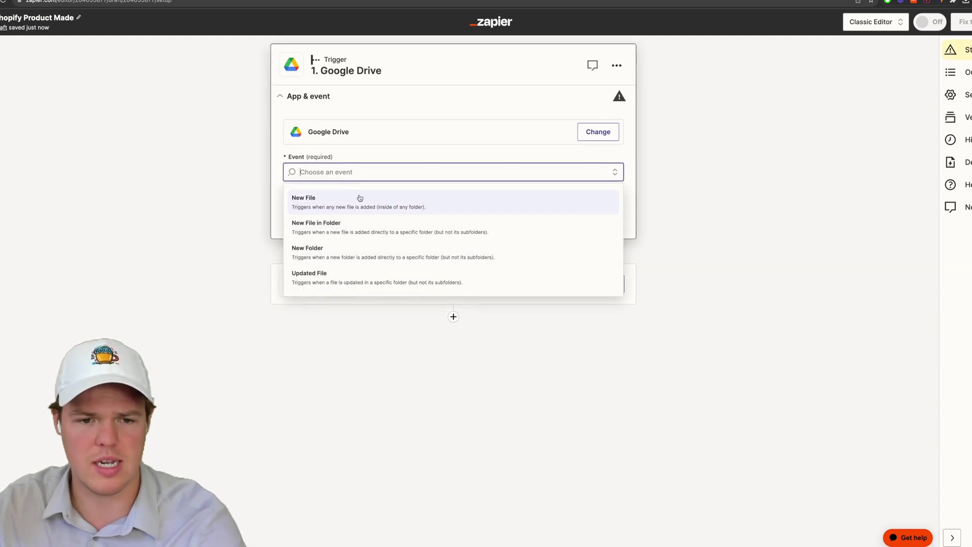
left_click(356, 221)
left_click(414, 211)
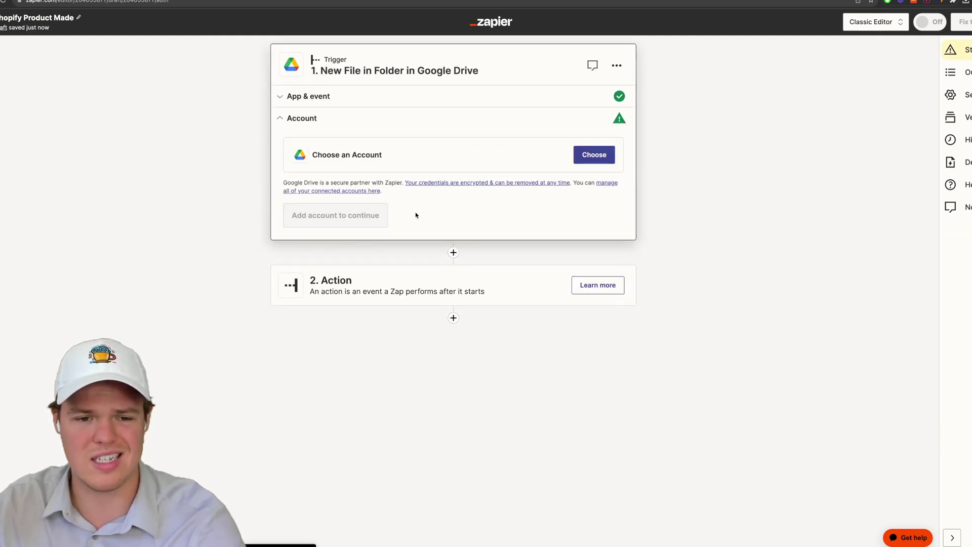
Connect the Google Drive account, watch the Youtube Zaps > Shopify Product folder, and start the trigger test.
left_click(593, 154)
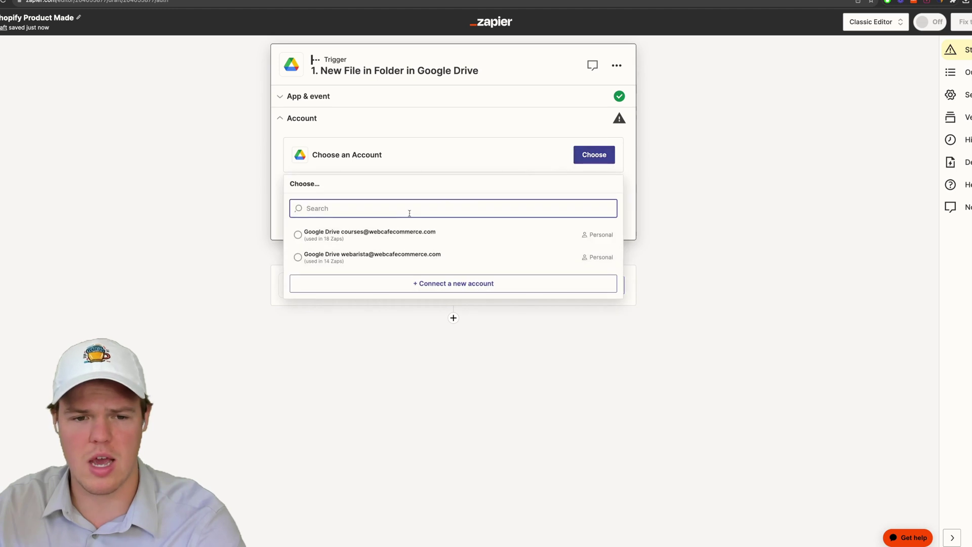
left_click(394, 231)
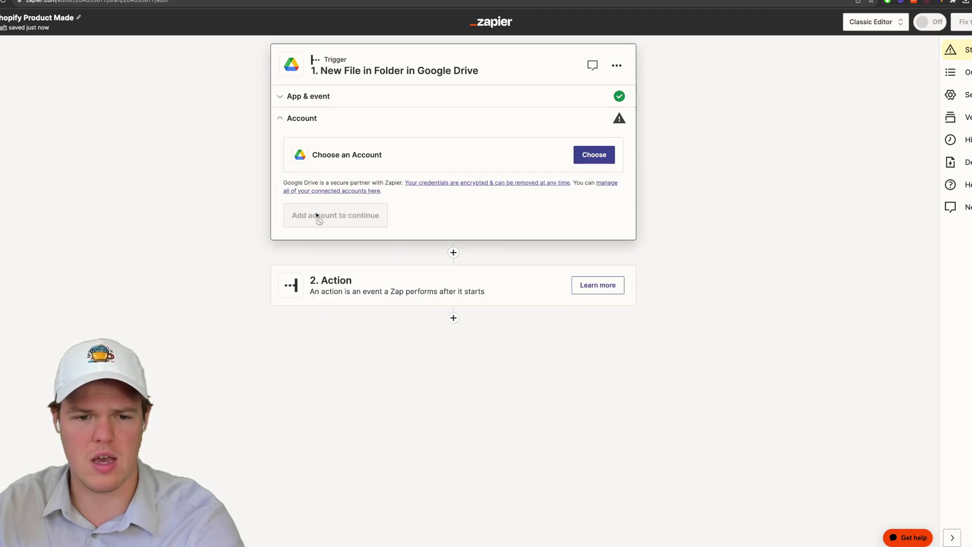
left_click(332, 220)
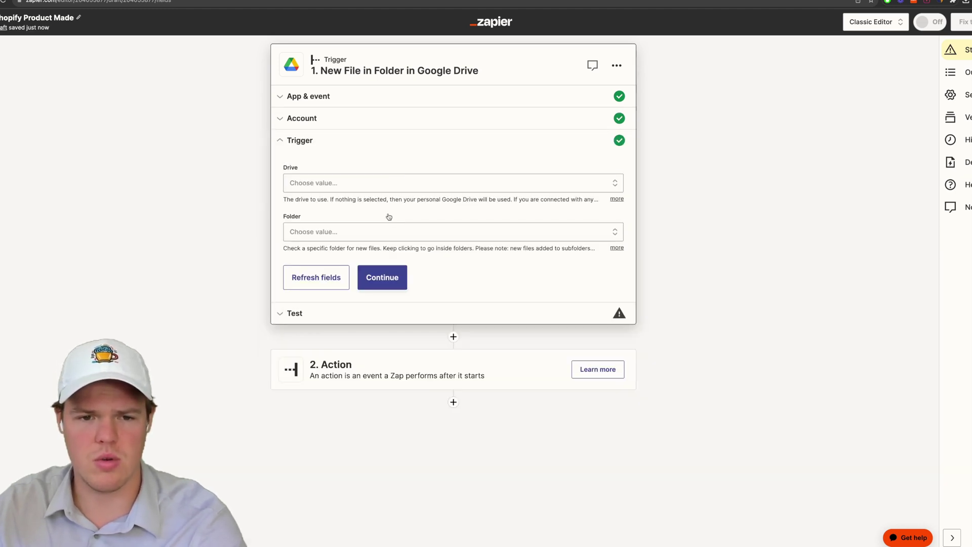
left_click(369, 189)
left_click(353, 166)
left_click(307, 233)
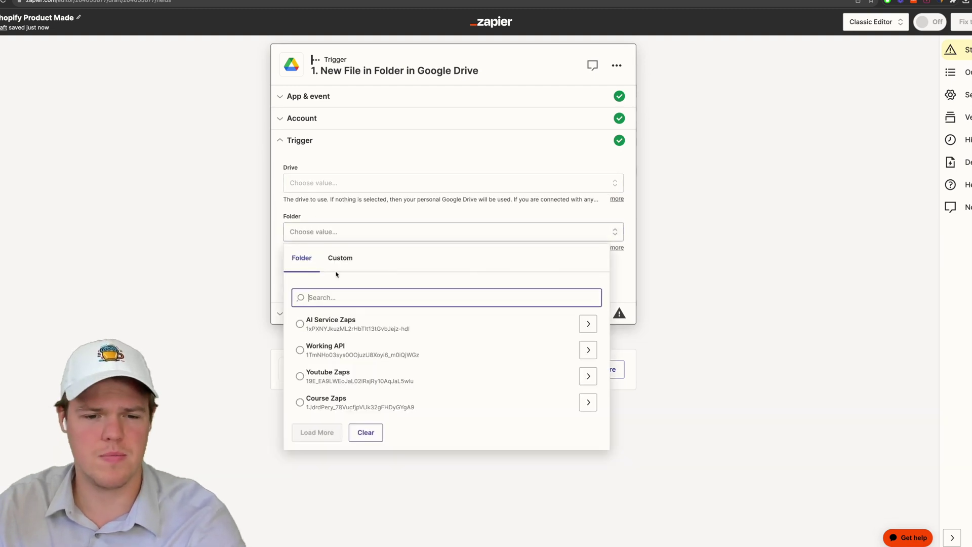
left_click(582, 378)
scroll(533, 372, "down", 1)
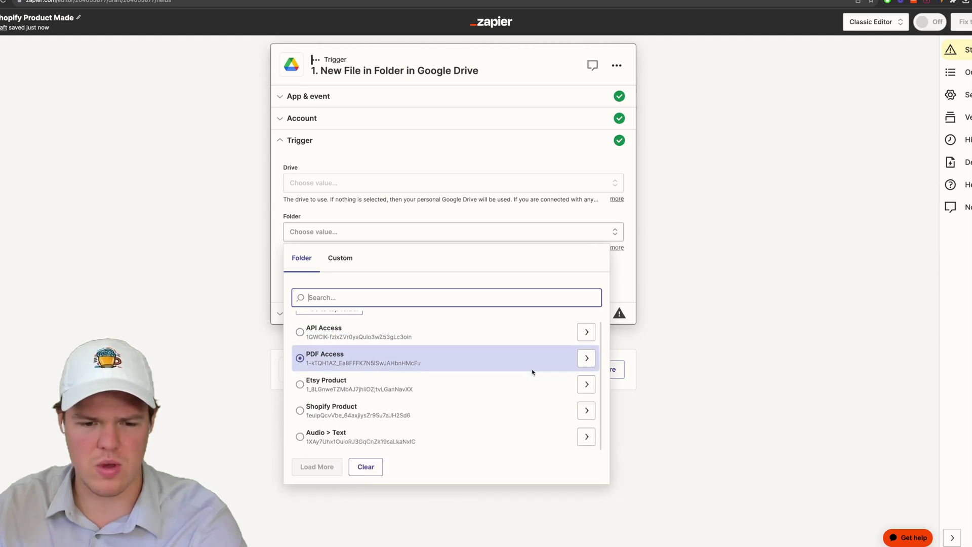
left_click(448, 409)
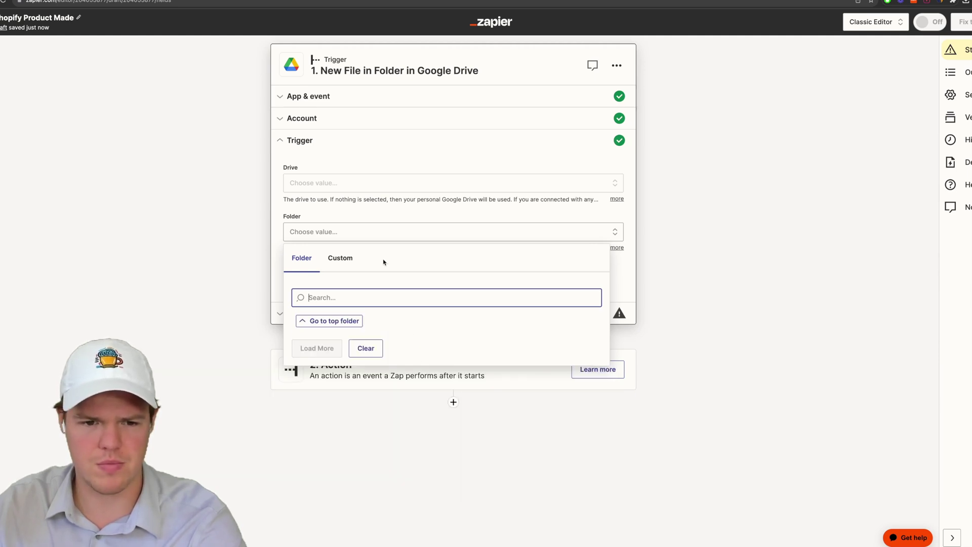
left_click(242, 317)
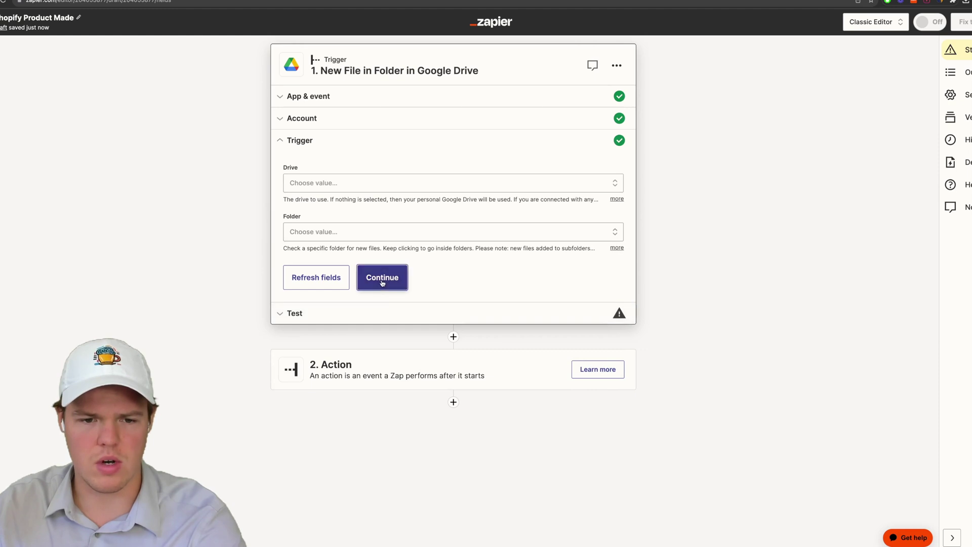
left_click(366, 281)
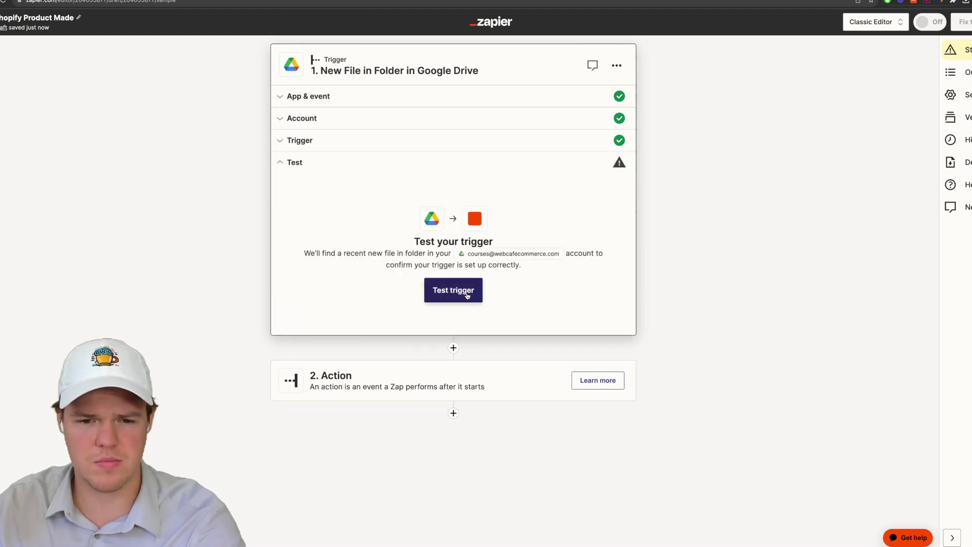
left_click(469, 289)
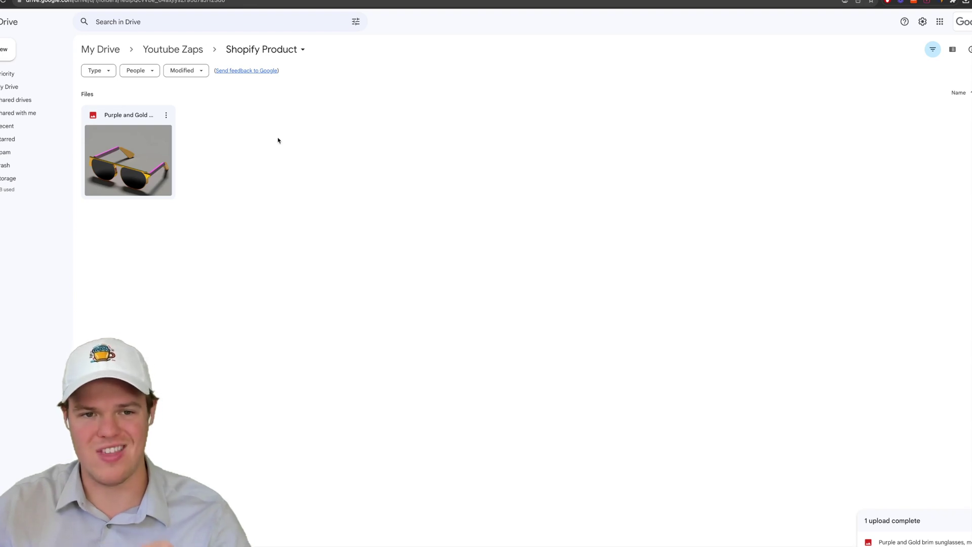
Preview 'Purple and Gold brim sunglasses, modern, sleek, high quality.png' in Google Drive.
left_click(160, 151)
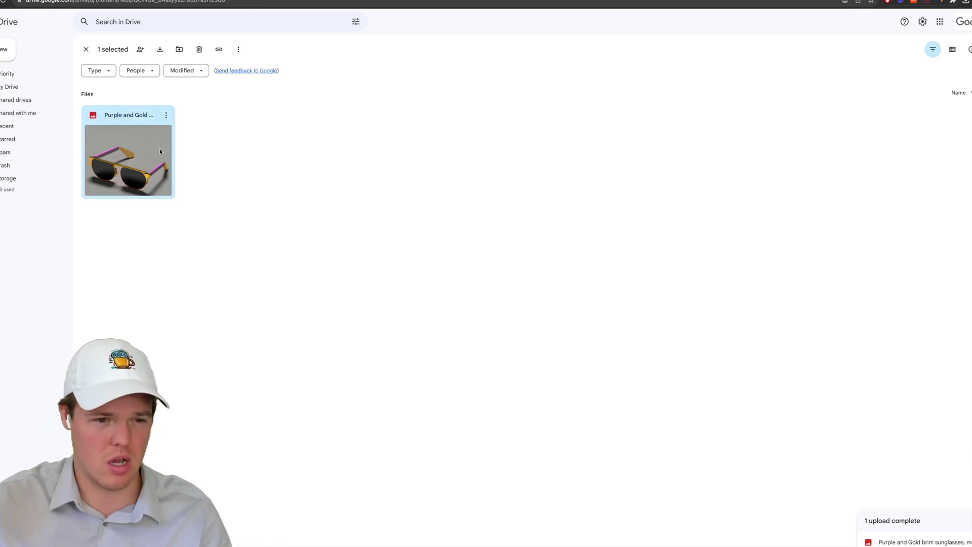
double_click(160, 152)
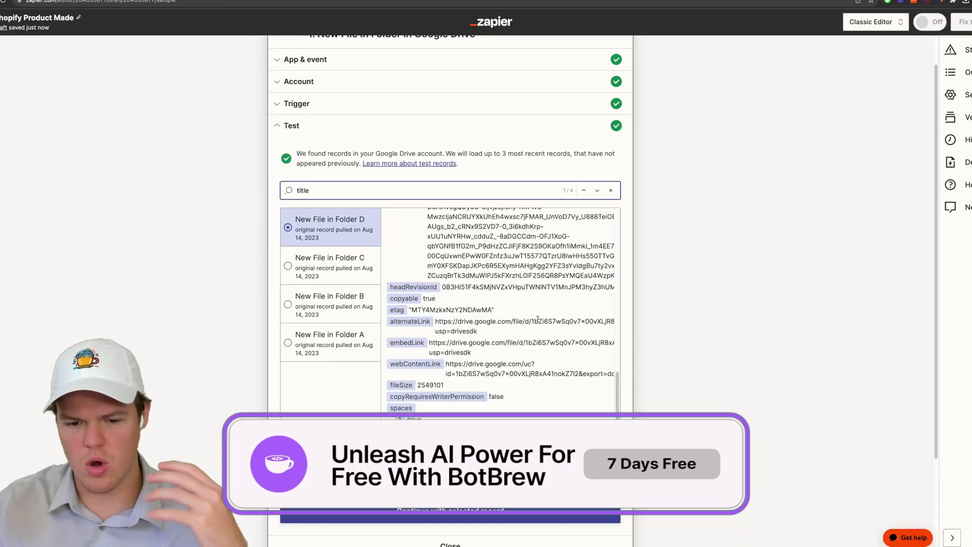
Select the sunglasses test record from the trigger and continue.
scroll(537, 319, "down", 1)
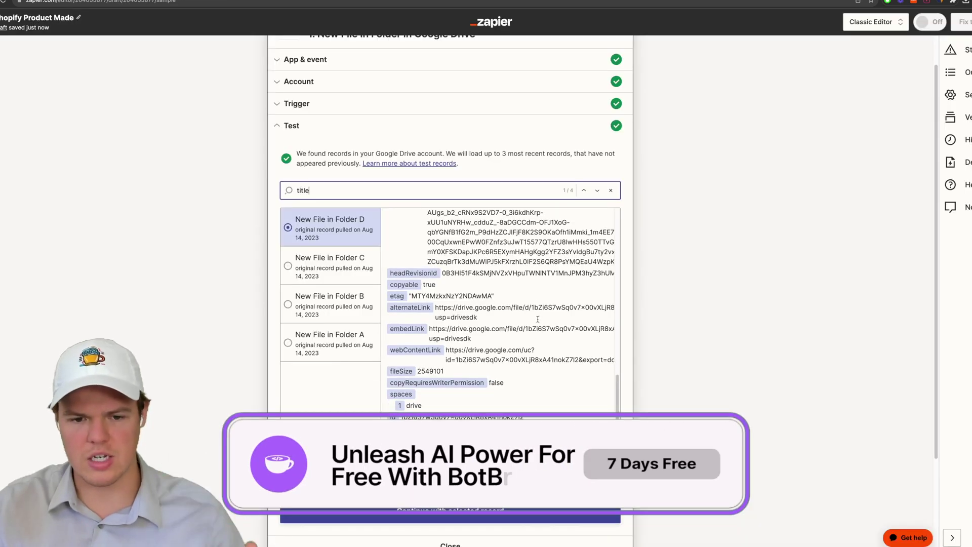
scroll(474, 379, "down", 1)
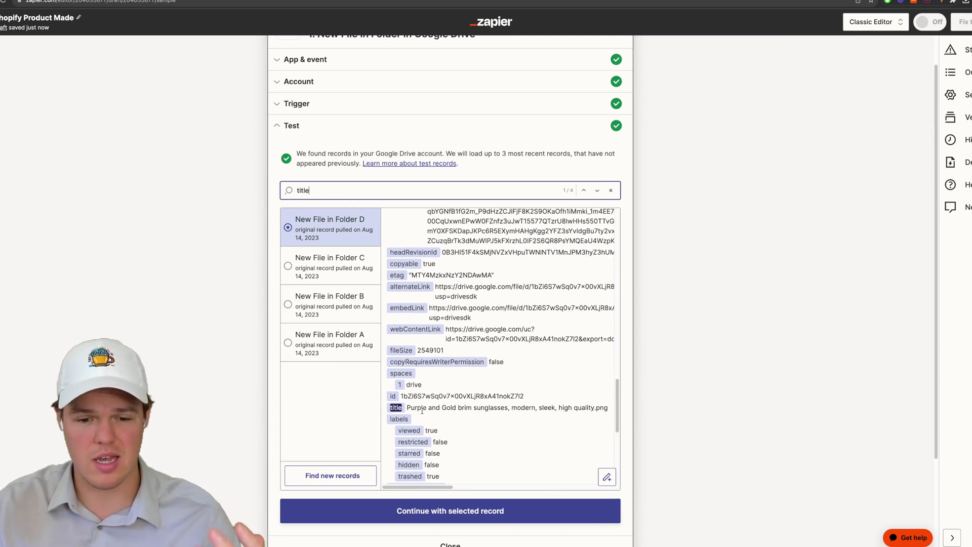
left_click_drag(408, 407, 529, 408)
left_click(525, 384)
left_click(487, 504)
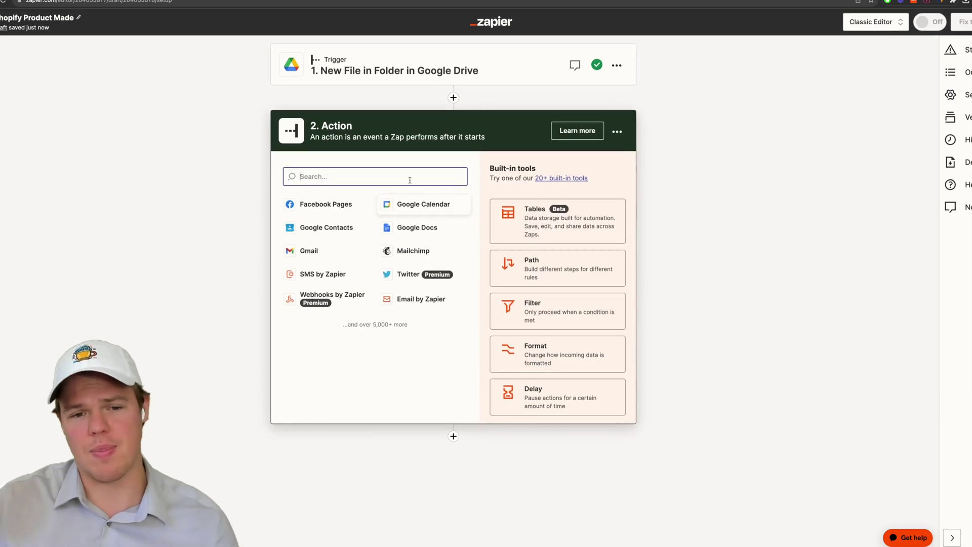
Set the action step to Shopify's Create Product event.
type("sjopify")
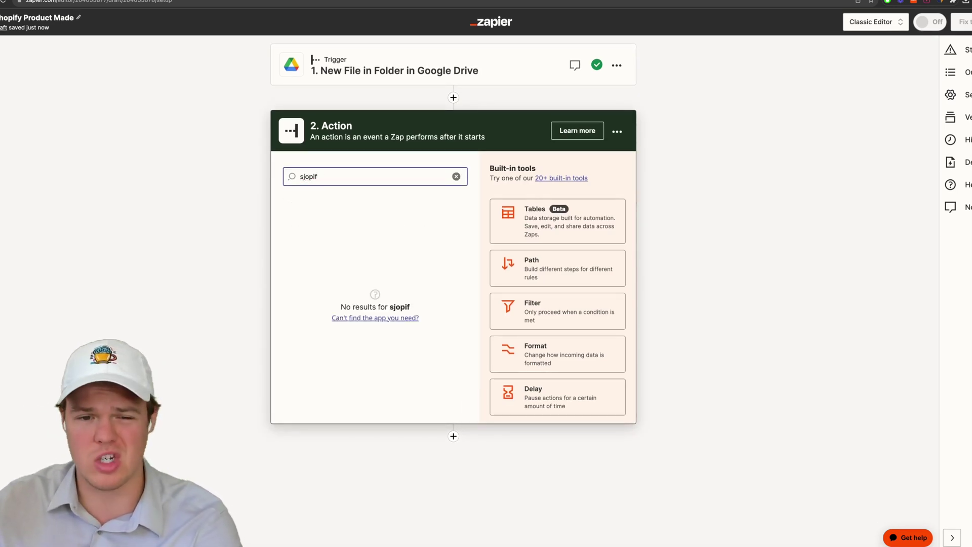
key("BackSpace")
key("BackSpace")
key("BackSpace")
key("BackSpace")
key("BackSpace")
type("hopif")
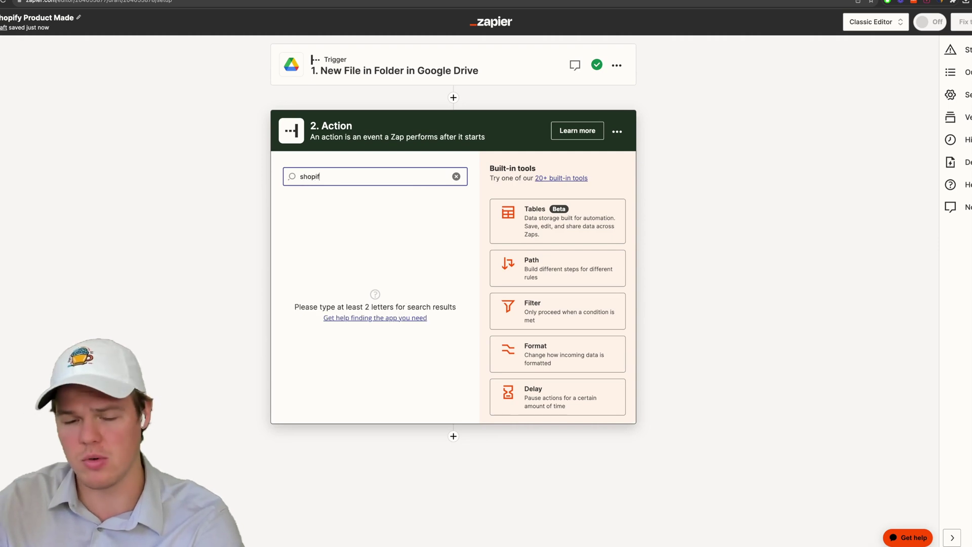
type("y")
left_click(397, 208)
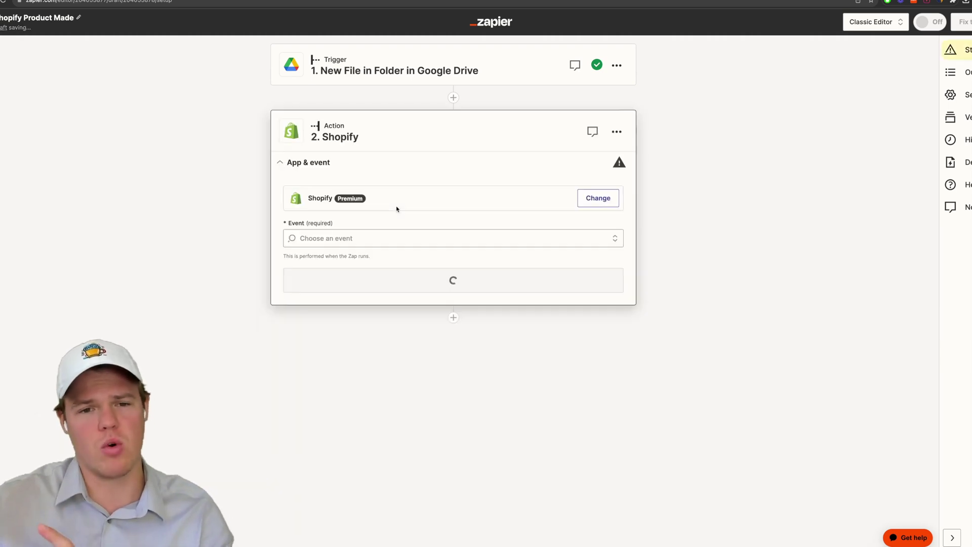
left_click(395, 239)
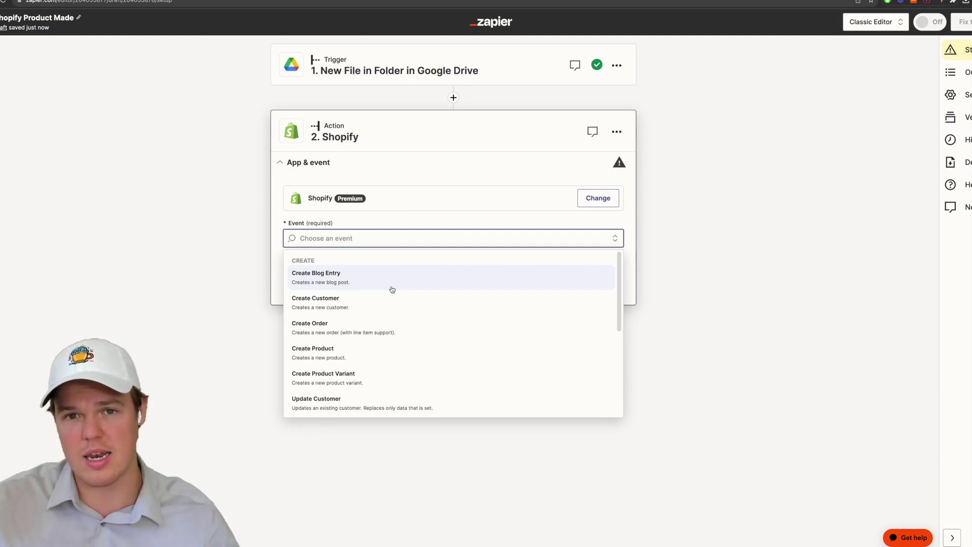
scroll(390, 304, "down", 5)
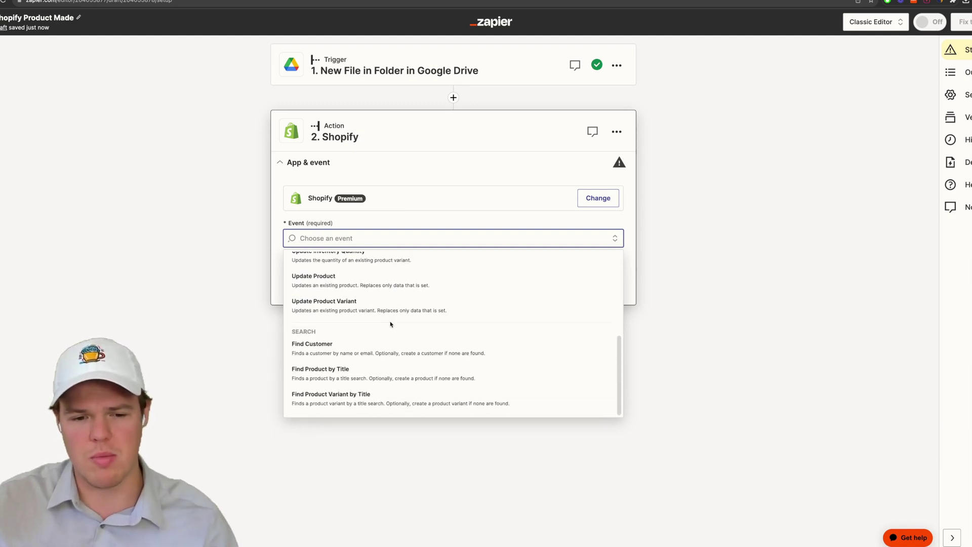
scroll(385, 293, "up", 3)
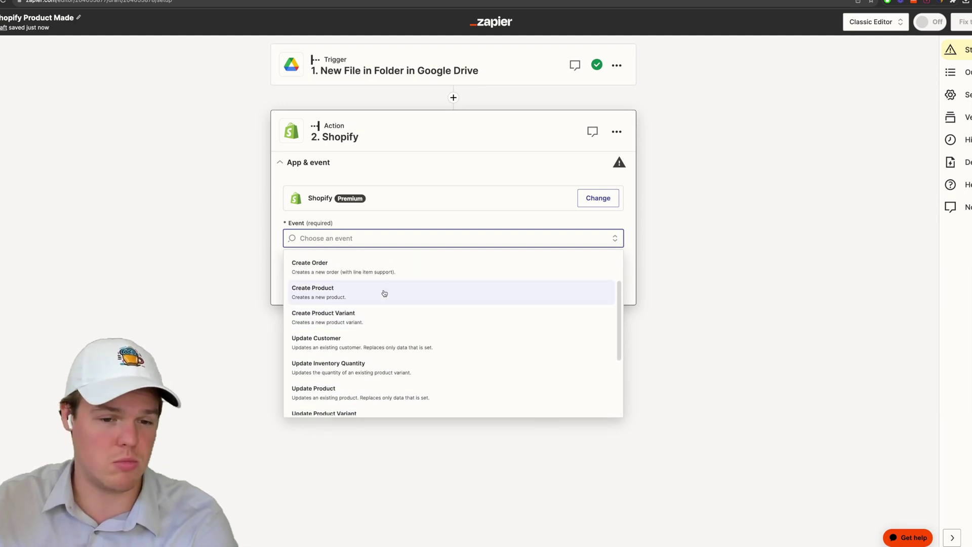
left_click(385, 293)
scroll(389, 310, "down", 1)
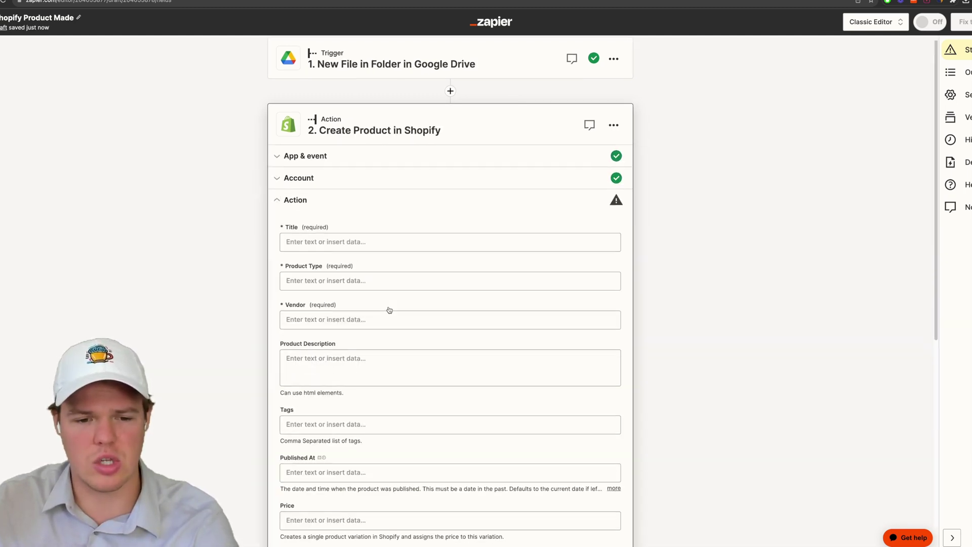
scroll(390, 310, "down", 3)
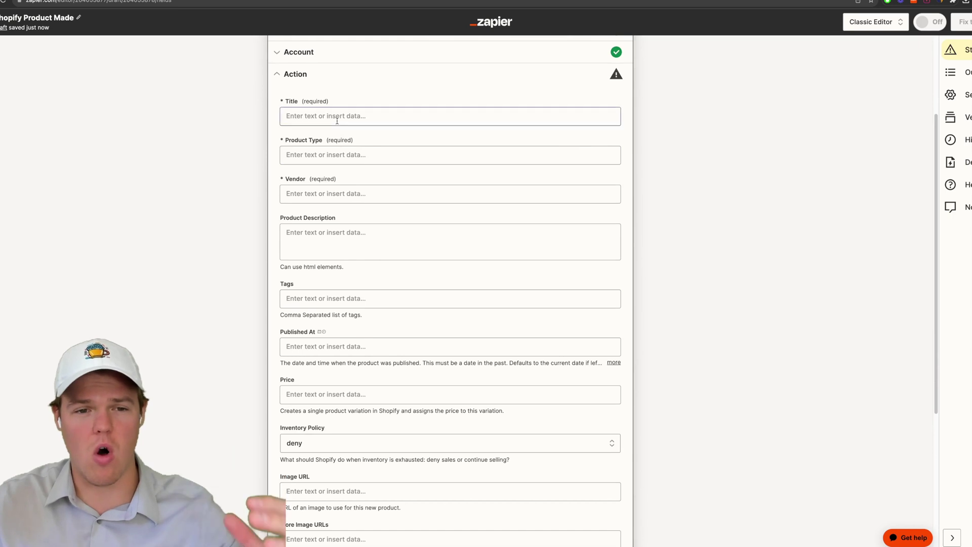
scroll(367, 413, "down", 2)
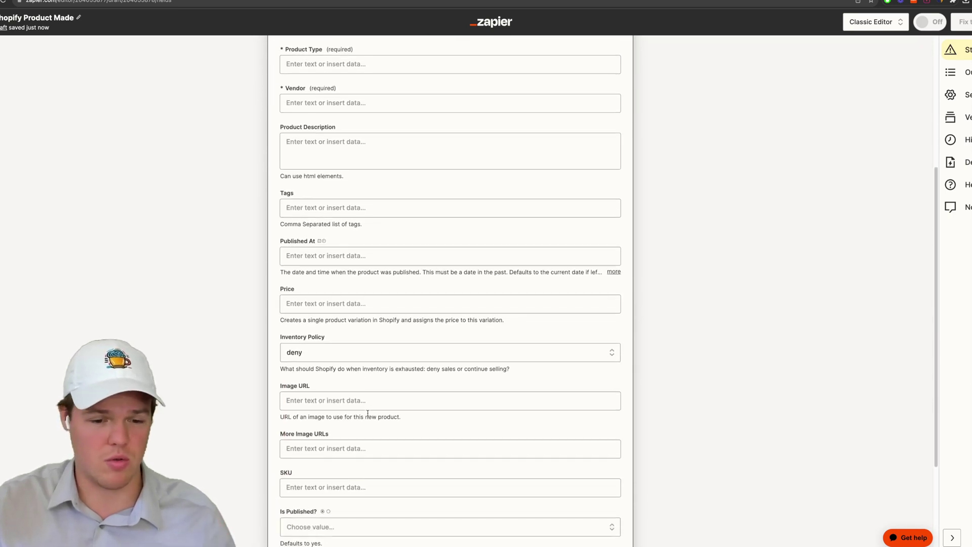
scroll(368, 414, "down", 3)
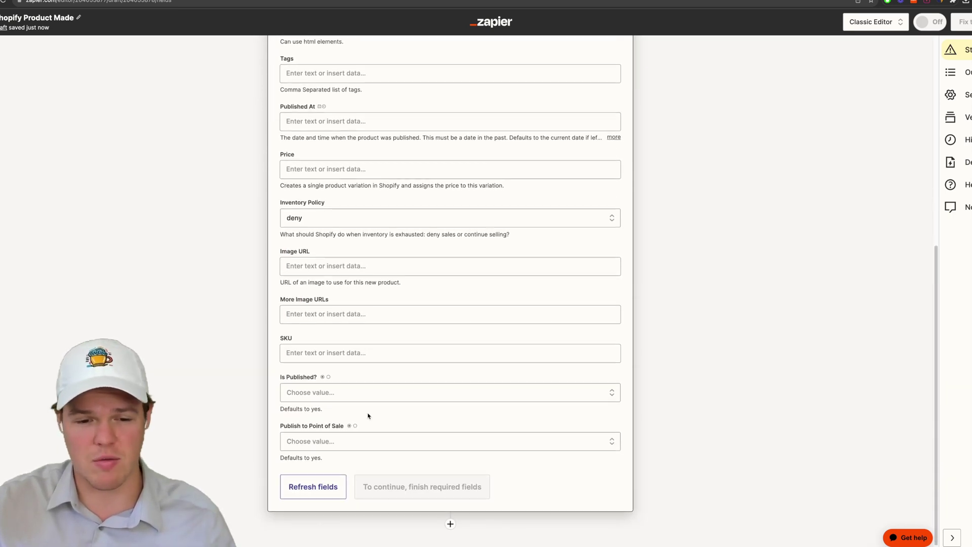
scroll(369, 394, "up", 4)
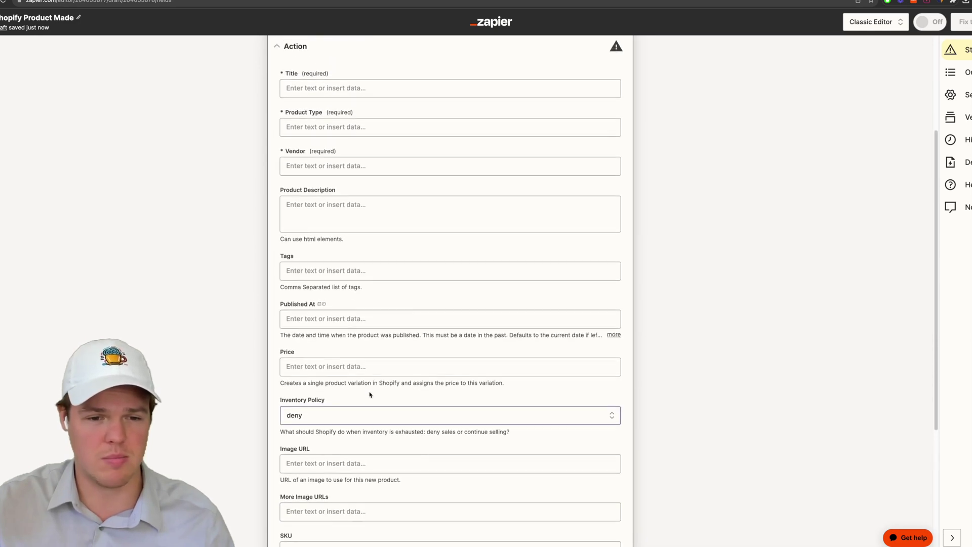
scroll(369, 394, "up", 3)
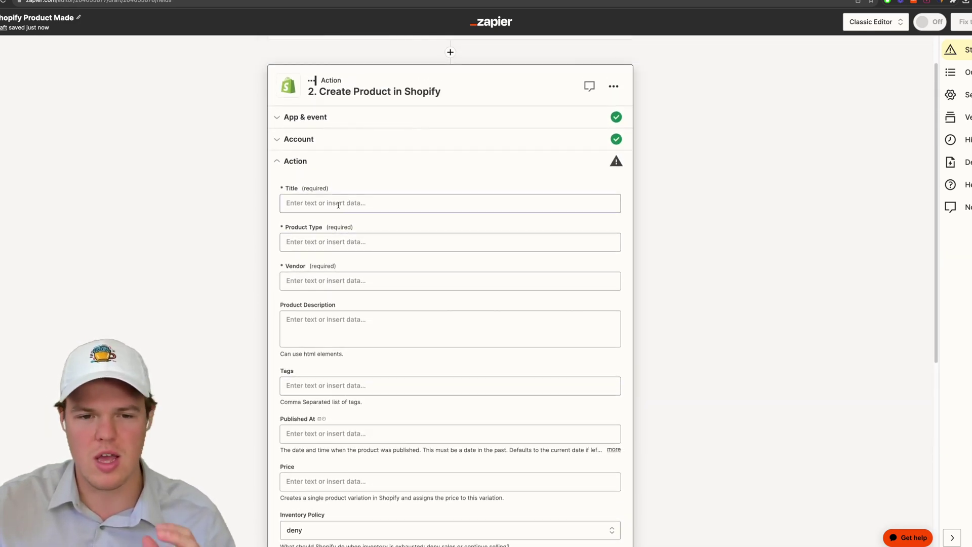
left_click(339, 241)
left_click(387, 224)
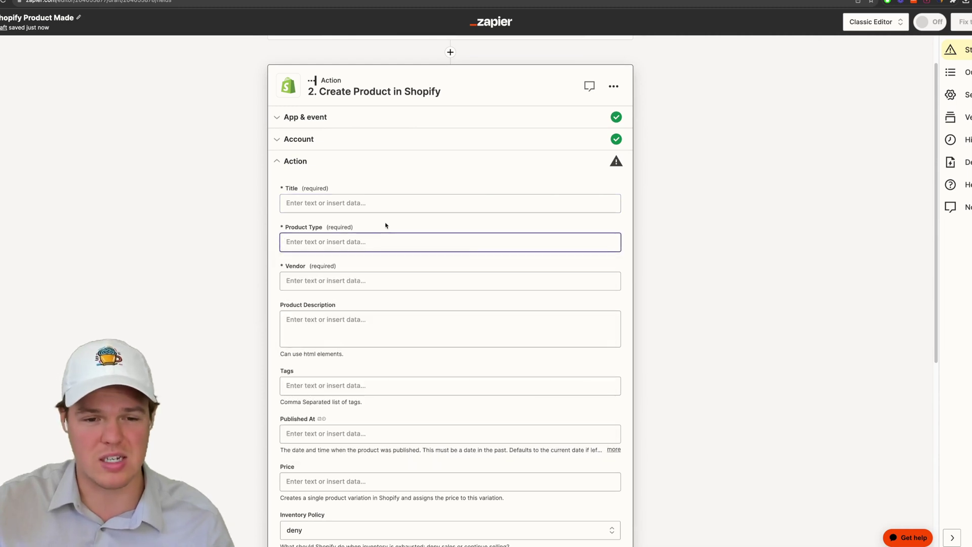
scroll(385, 225, "up", 1)
scroll(386, 225, "up", 2)
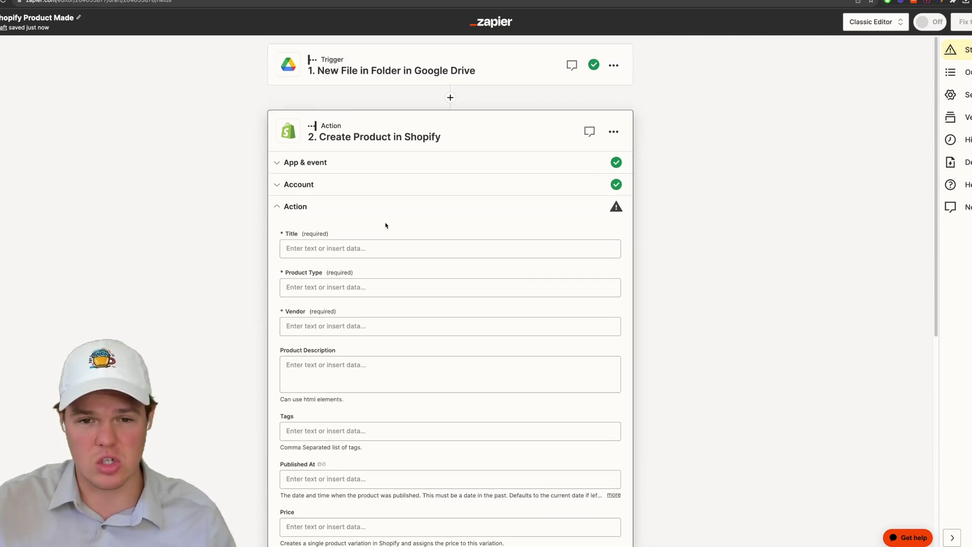
Insert a ChatGPT Conversation step after the trigger using the existing ChatGPT account.
left_click(450, 98)
type("chatgpt")
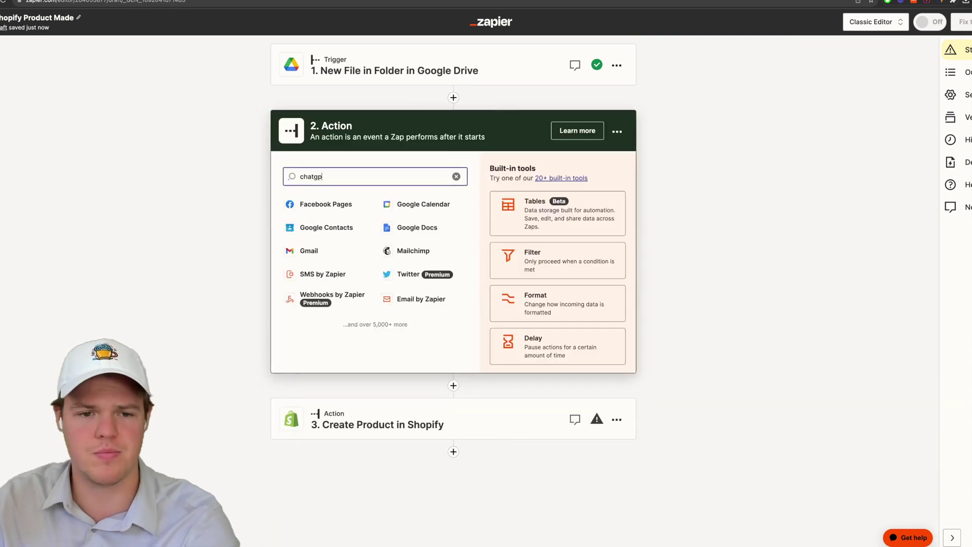
left_click(358, 209)
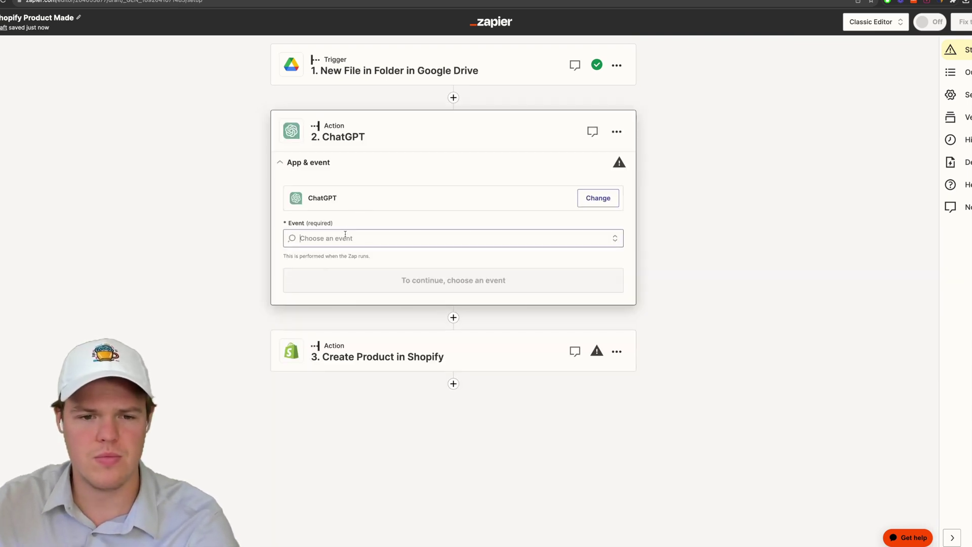
left_click(338, 278)
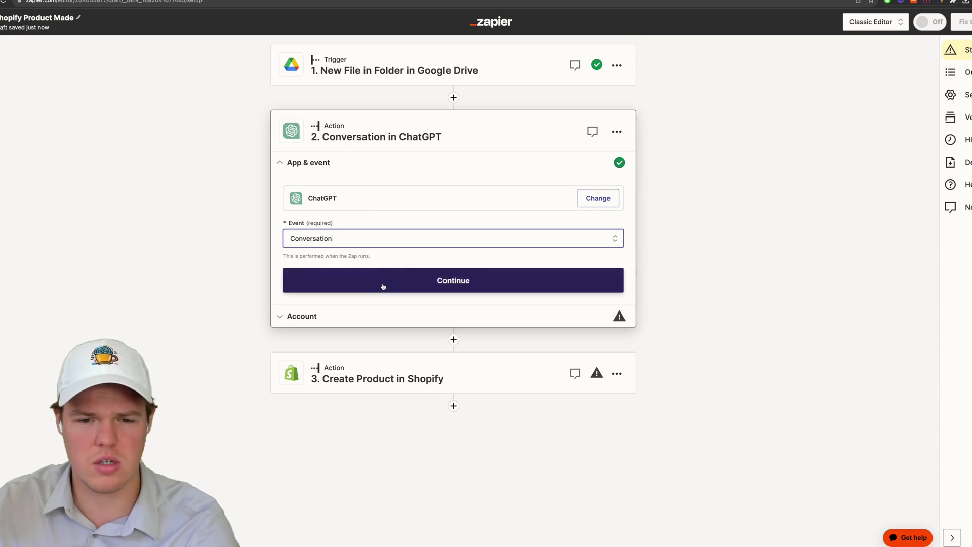
left_click(384, 285)
left_click(582, 231)
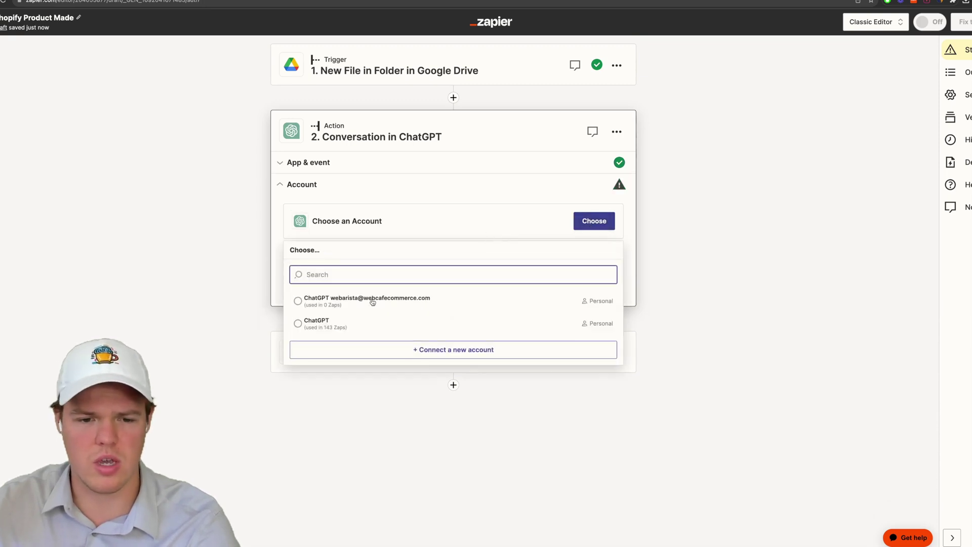
left_click(358, 323)
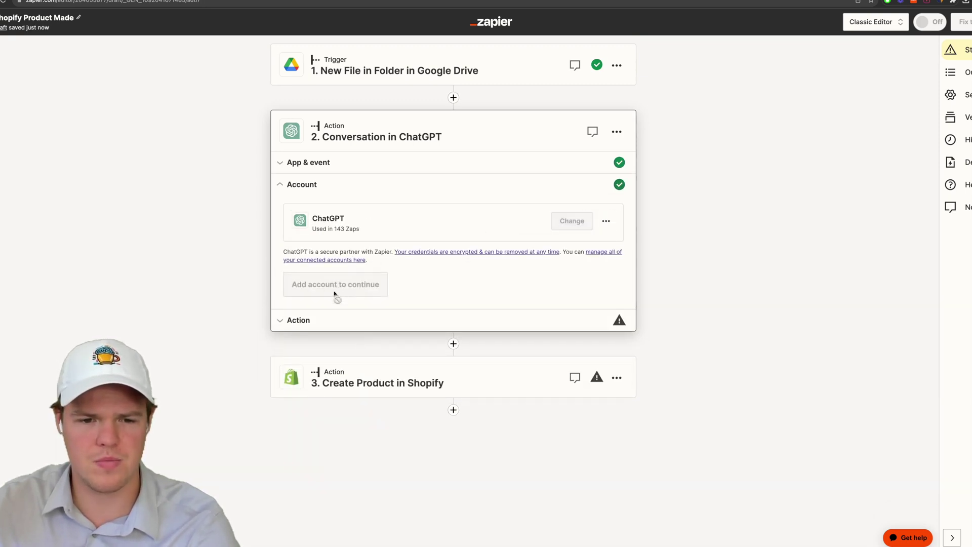
left_click(324, 284)
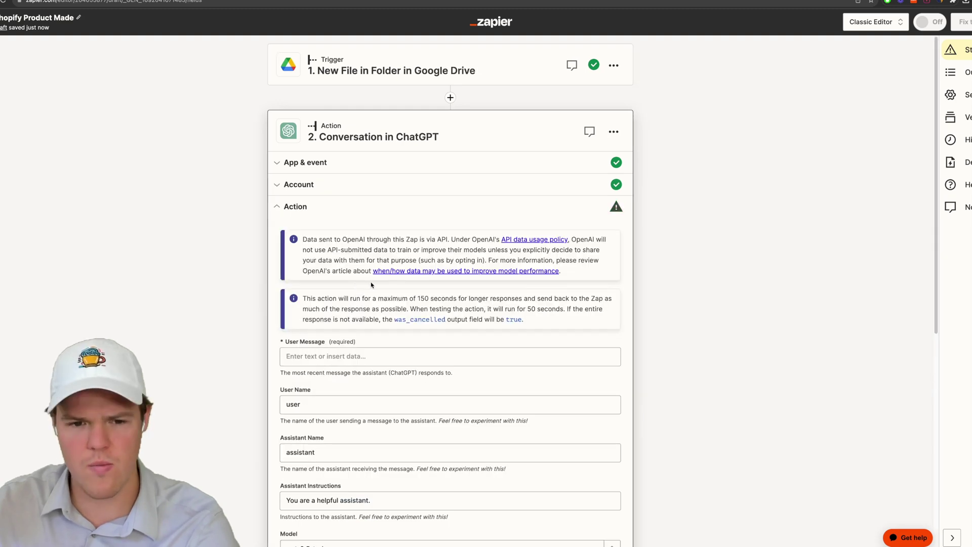
Set the ChatGPT step's model to gpt-4.
scroll(358, 288, "down", 2)
left_click(358, 288)
left_click(245, 249)
scroll(245, 249, "down", 4)
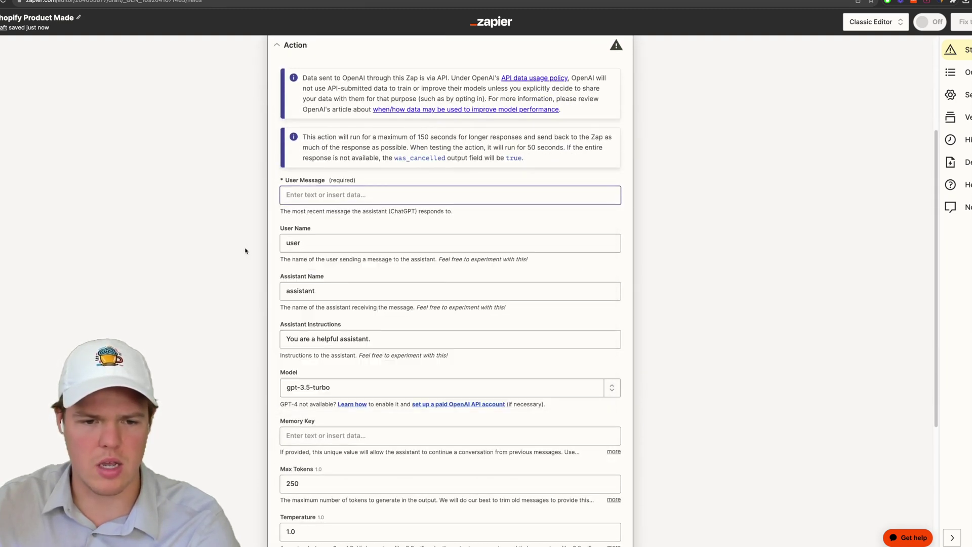
left_click(349, 300)
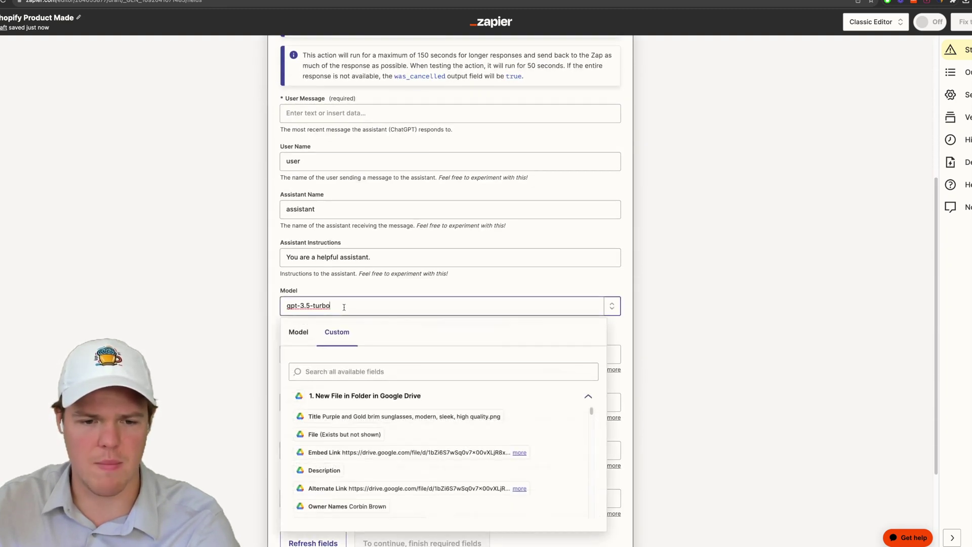
left_click(304, 335)
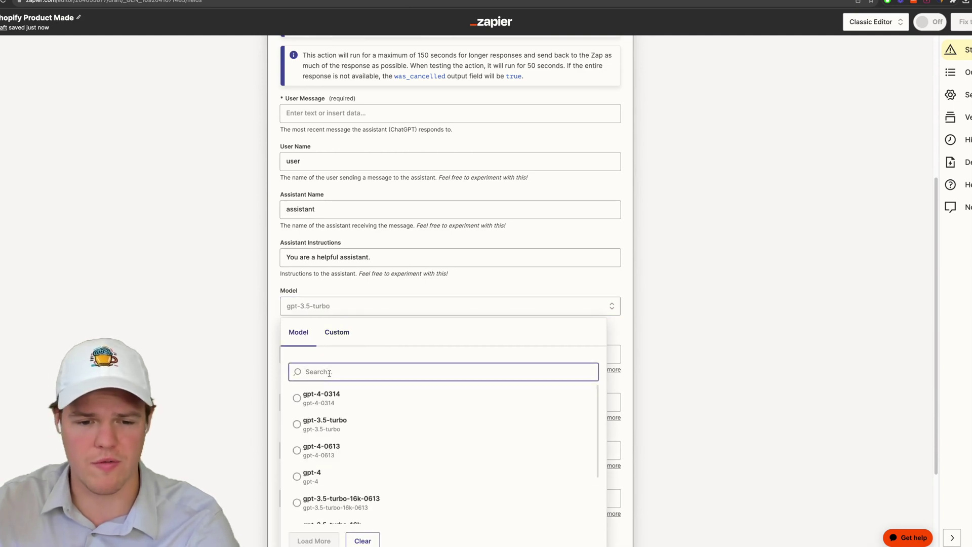
left_click(319, 476)
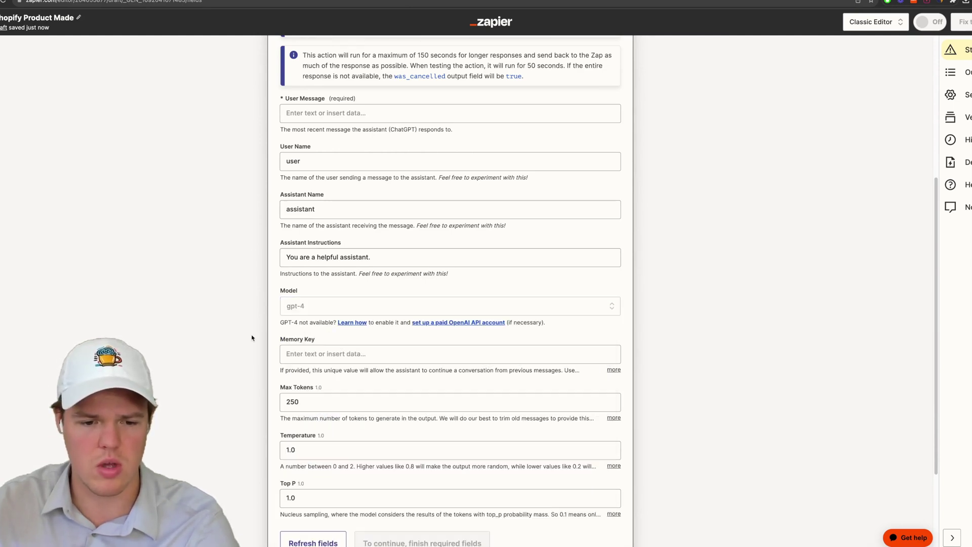
scroll(251, 337, "down", 3)
scroll(252, 338, "up", 2)
scroll(252, 337, "up", 1)
Set the Memory Key to 'shopprod'.
left_click(313, 346)
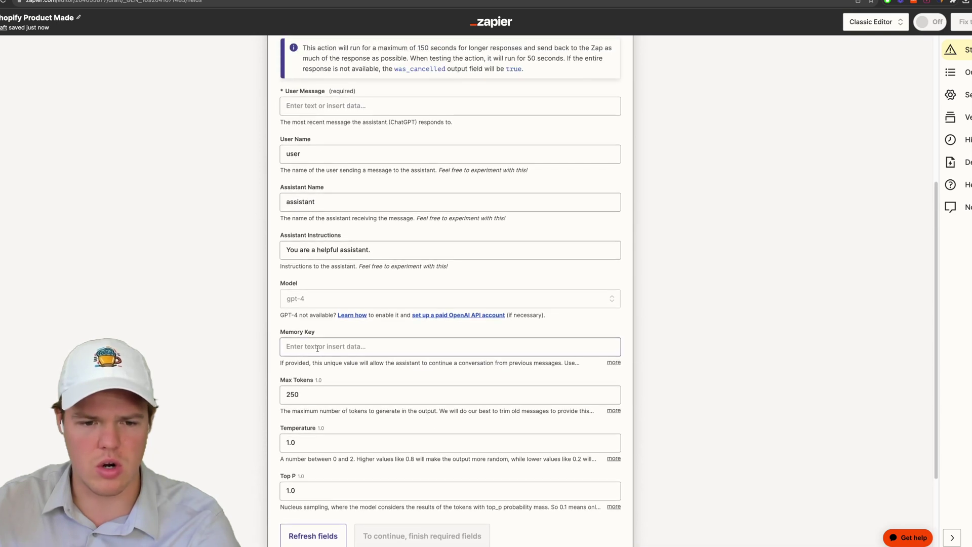
type("shoppro")
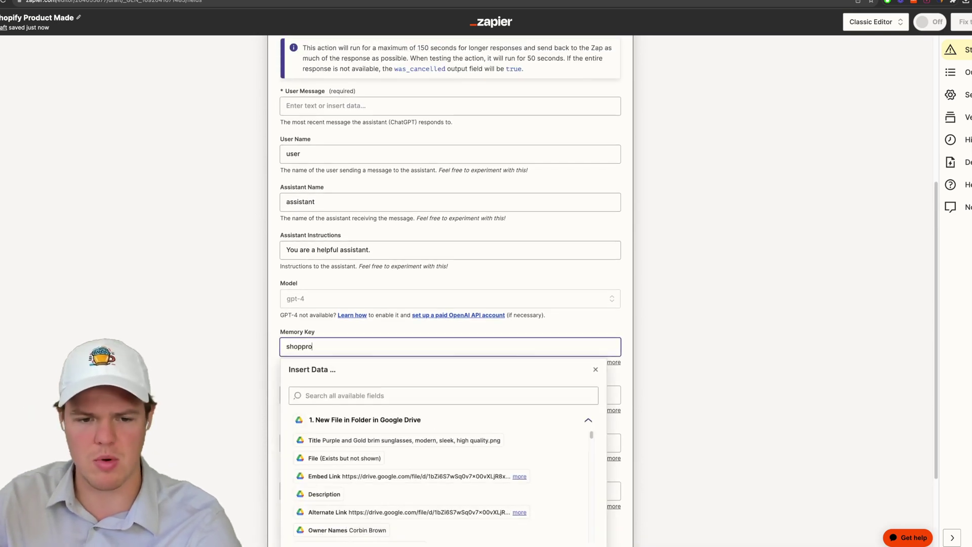
type("f")
key("BackSpace")
type("d")
left_click(256, 321)
scroll(342, 202, "up", 2)
Write the prompt 'Based off this product description:' with the Drive file Title, then 'Generate a product title'.
left_click(342, 173)
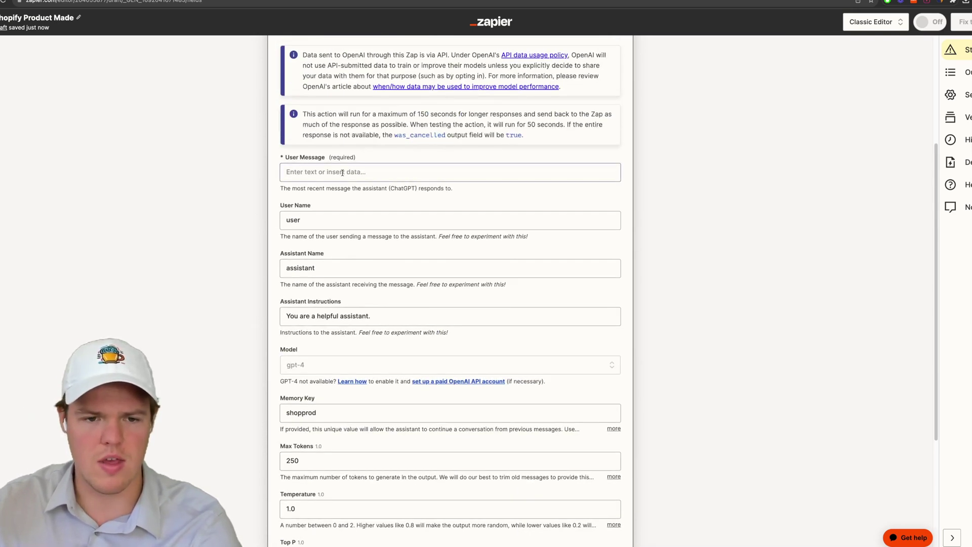
type("Based ")
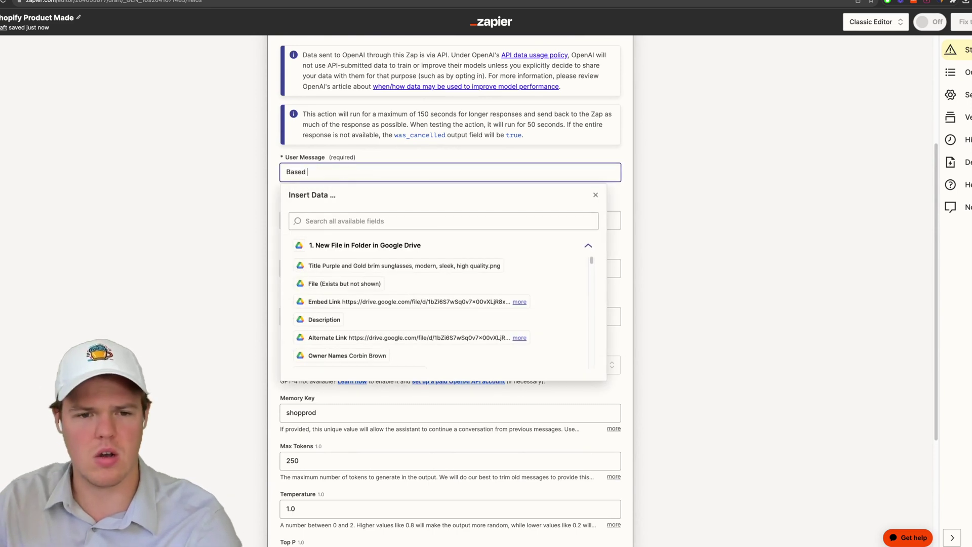
type("off this product ")
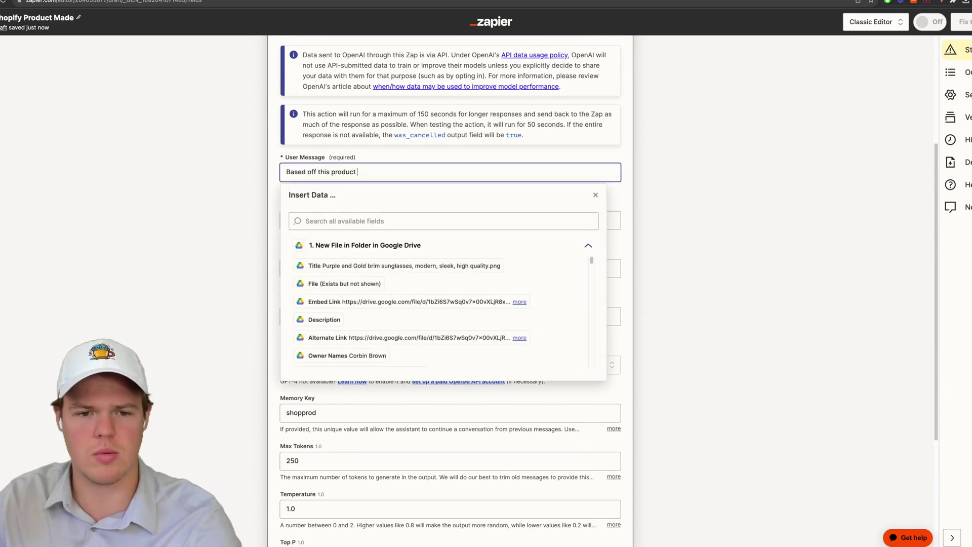
type("description: (")
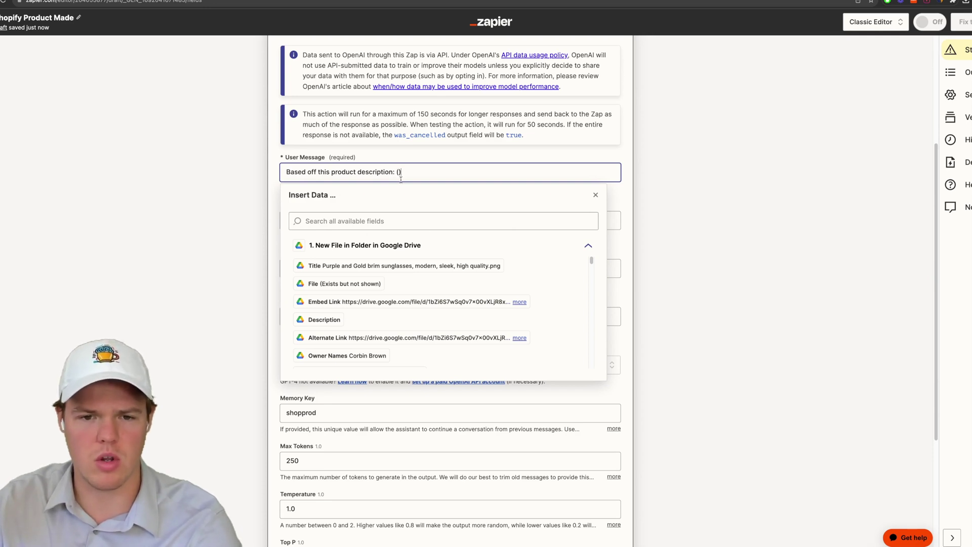
left_click(375, 265)
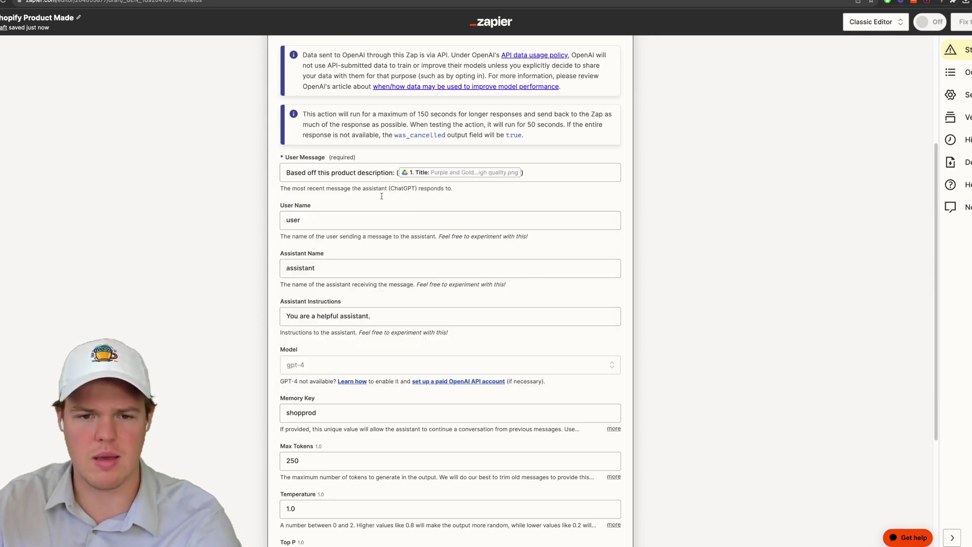
left_click(554, 172)
key("Return")
type("Genr")
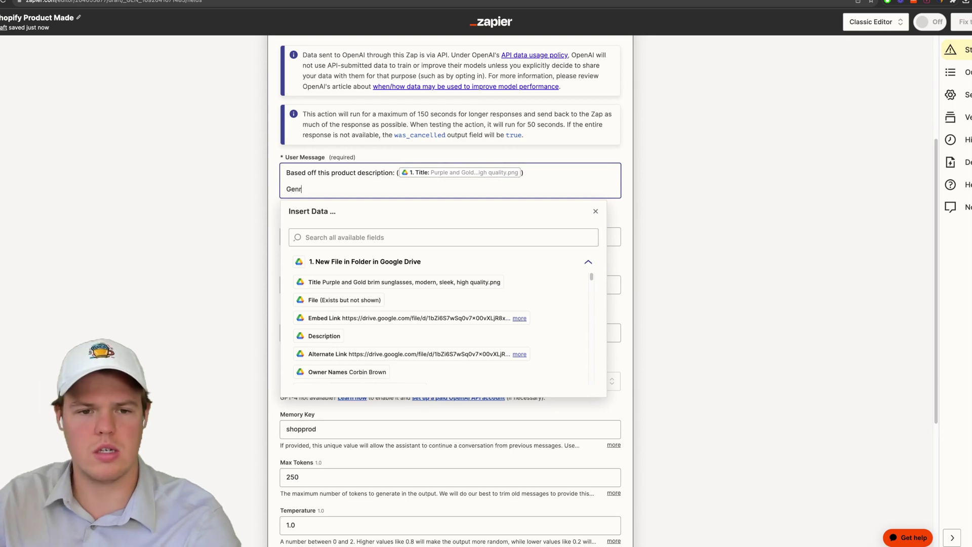
key("BackSpace")
type("erate a product title")
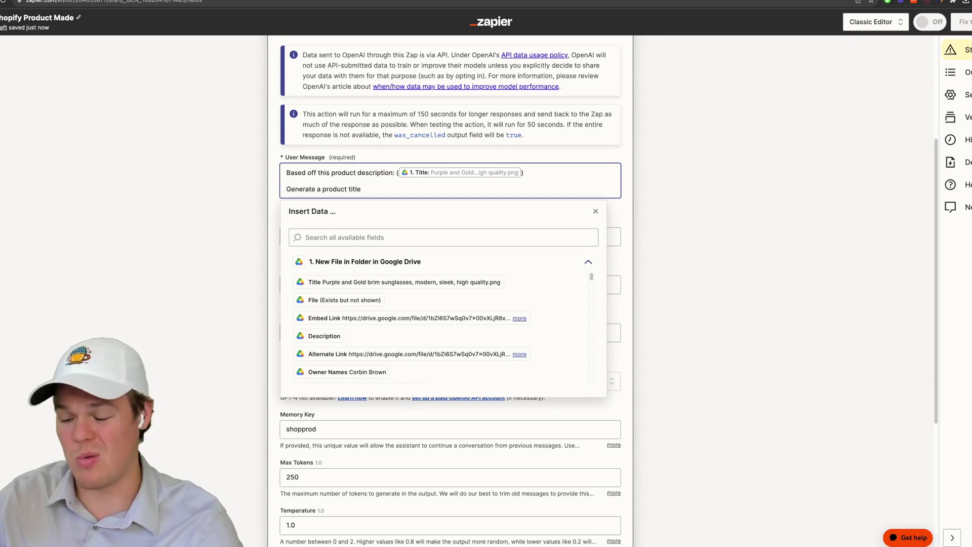
key("Return")
key("Return")
key("BackSpace")
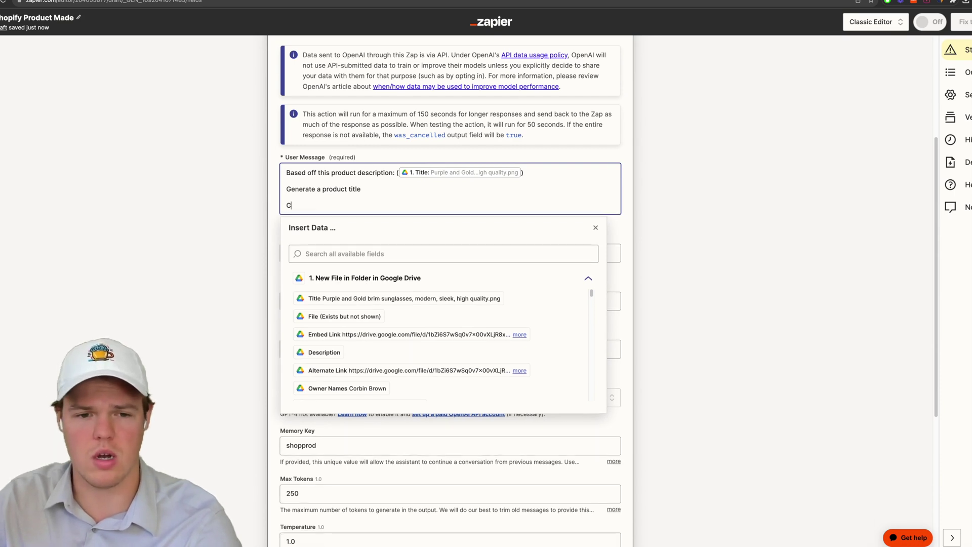
Add the line 'Parameter: Make sure to include "Cafe Glass Inc.", max of 5- 8 words'.
type("Context:")
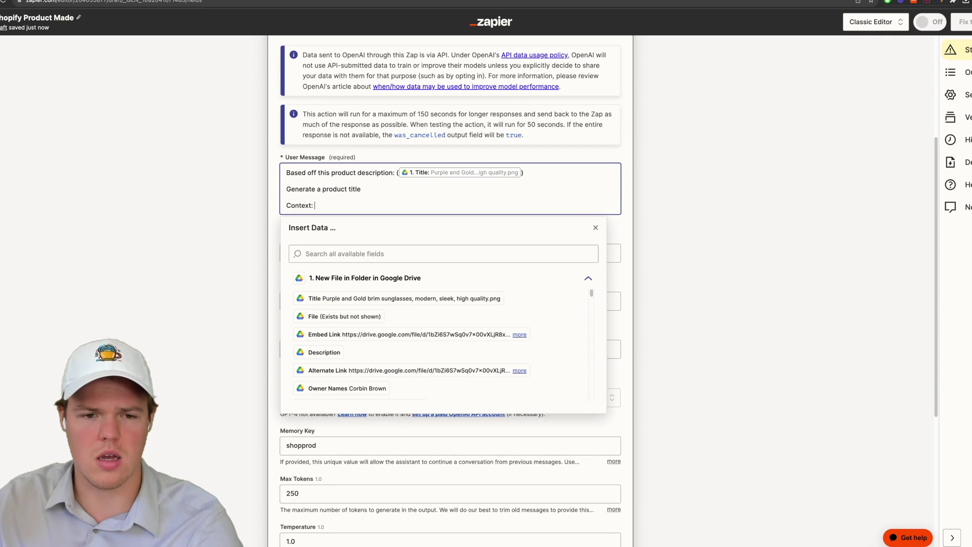
key("BackSpace")
key("BackSpace")
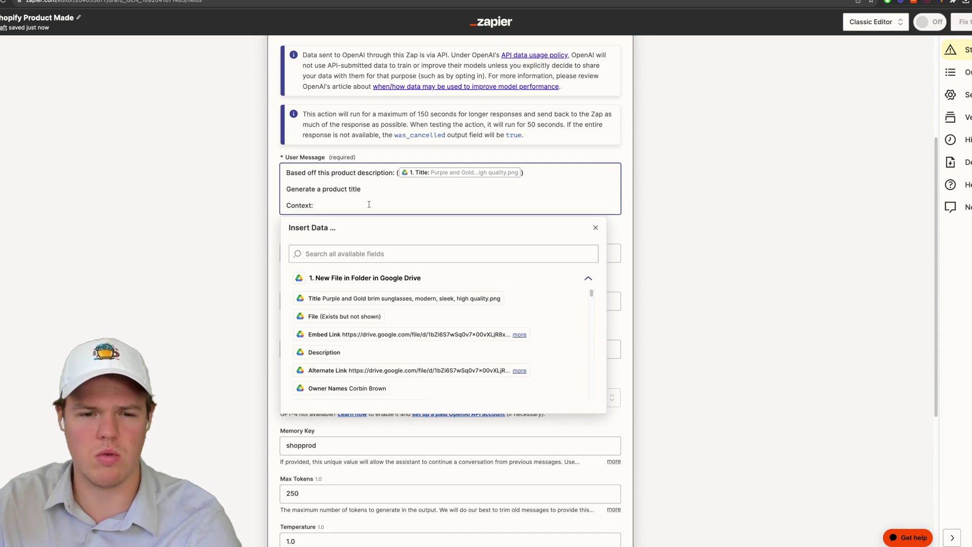
triple_click(369, 204)
key("BackSpace")
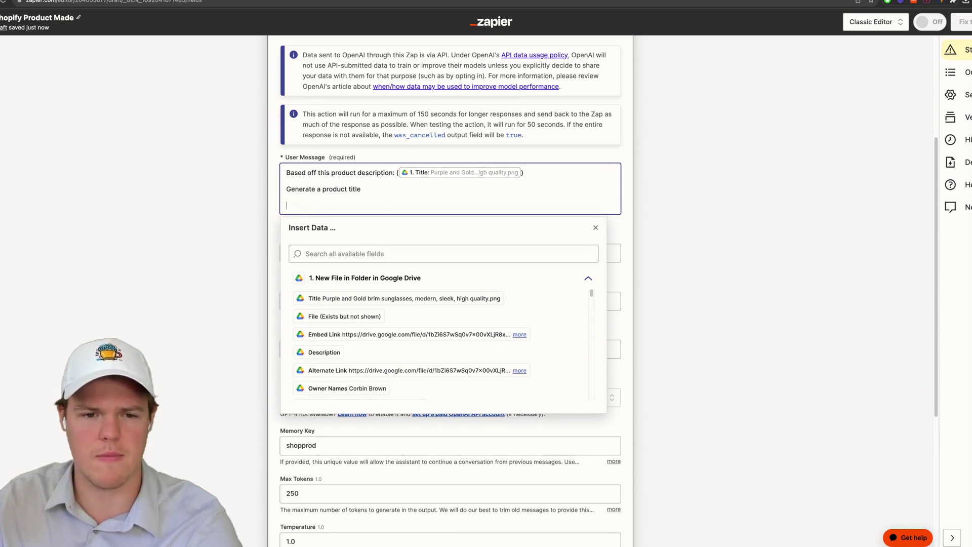
type("Parame")
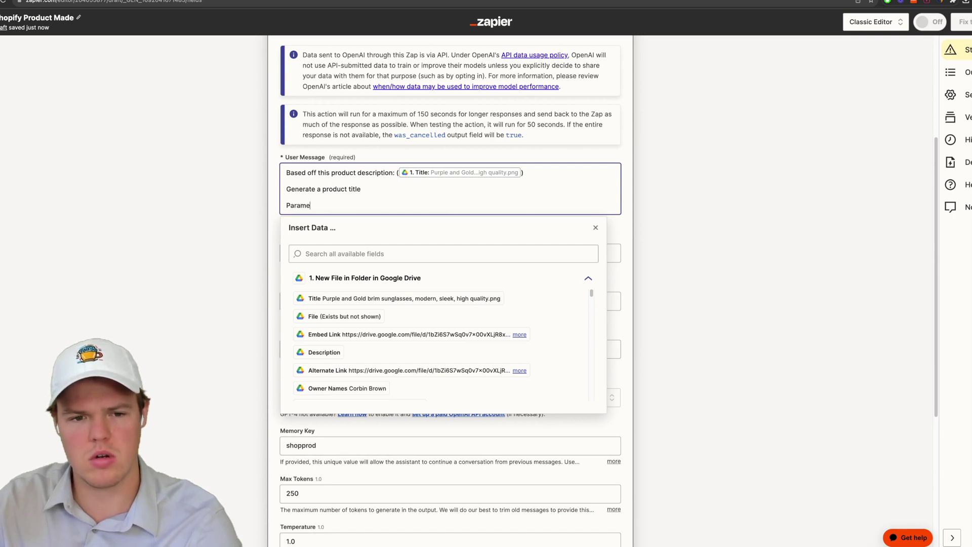
type("ter: Ma")
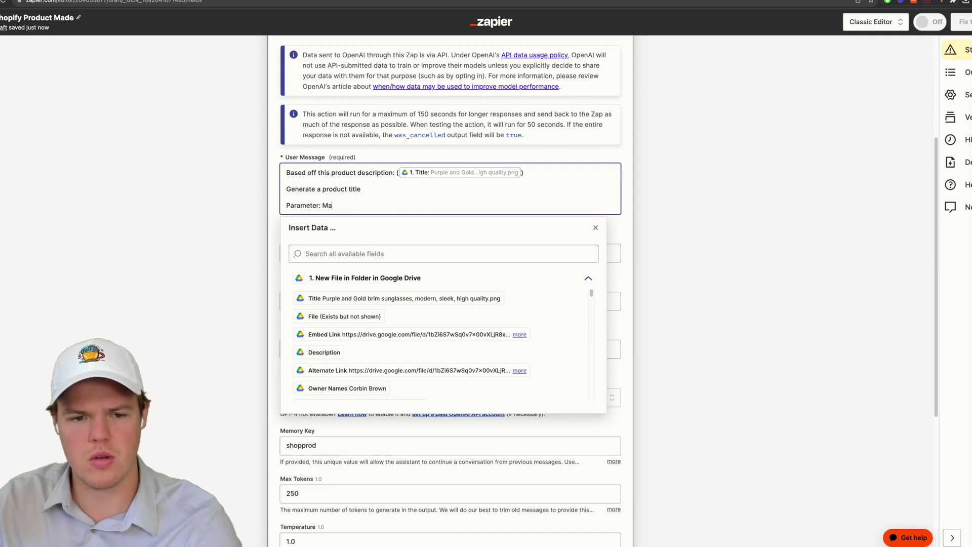
type("ke sure to include \"")
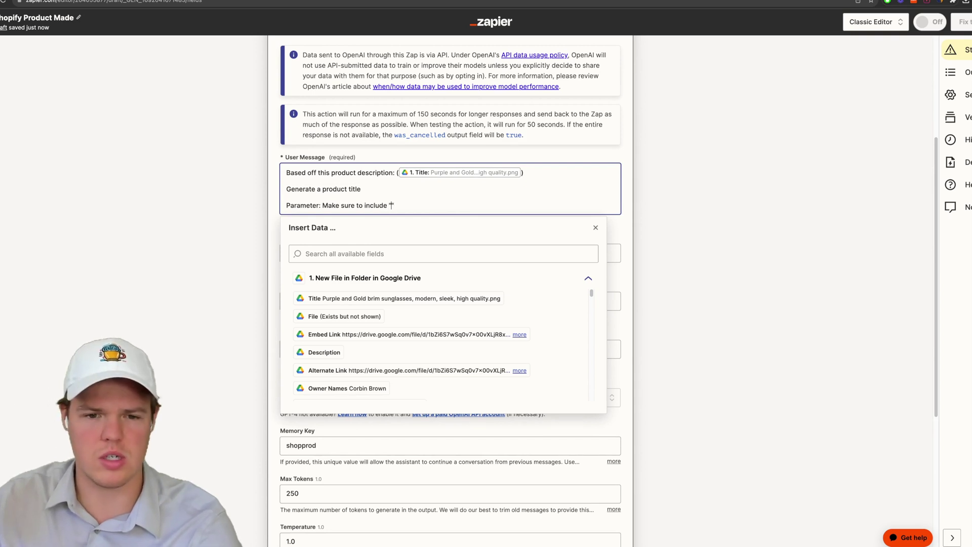
type("Cafe Glass")
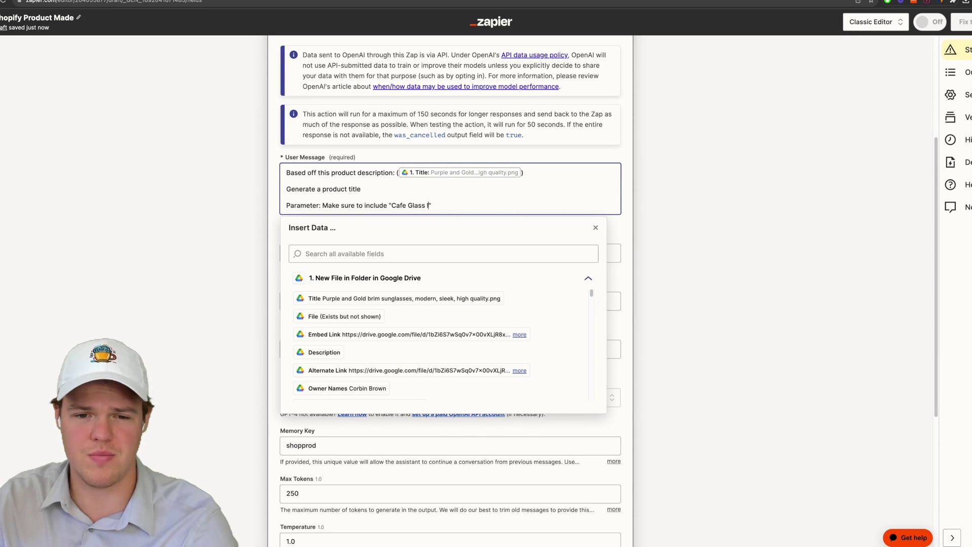
type(" Inc.\", ")
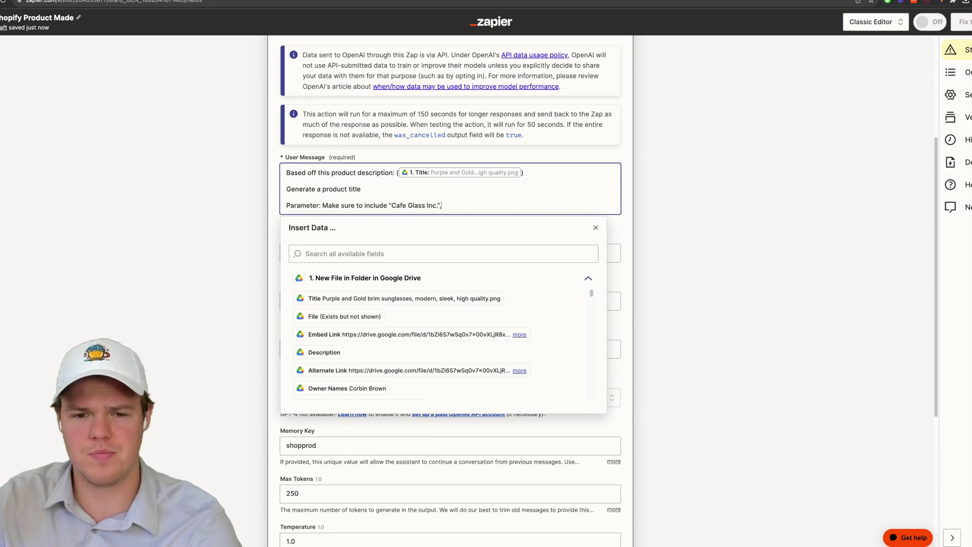
type("max of ")
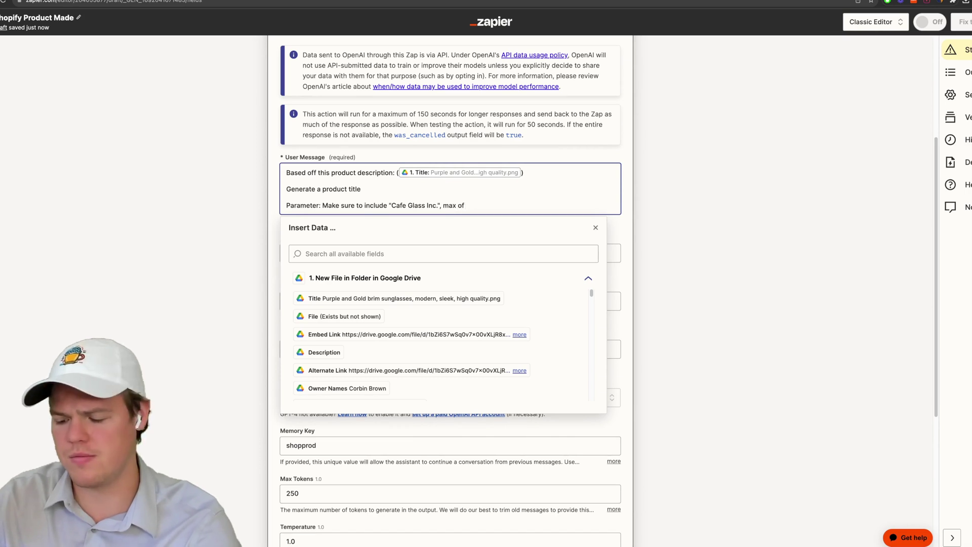
type("5- ")
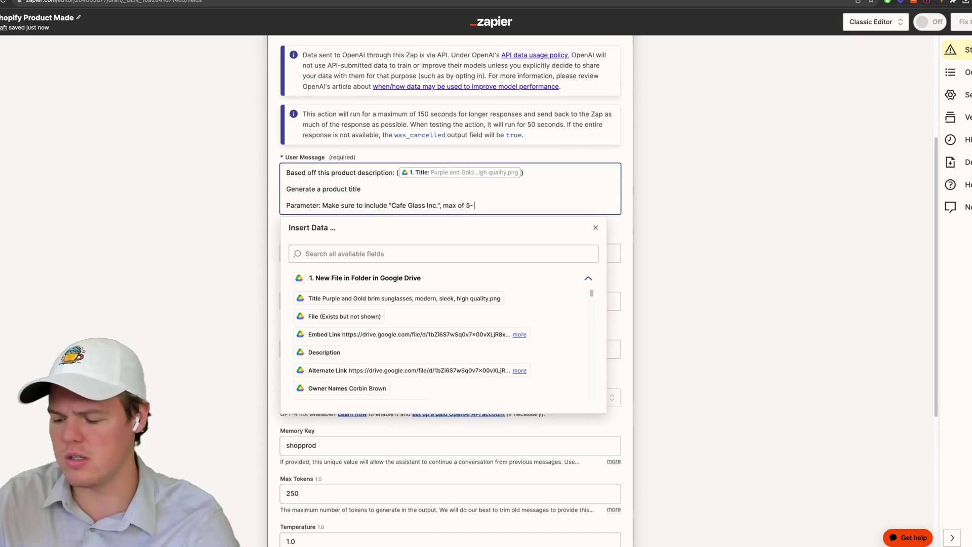
type("8 words")
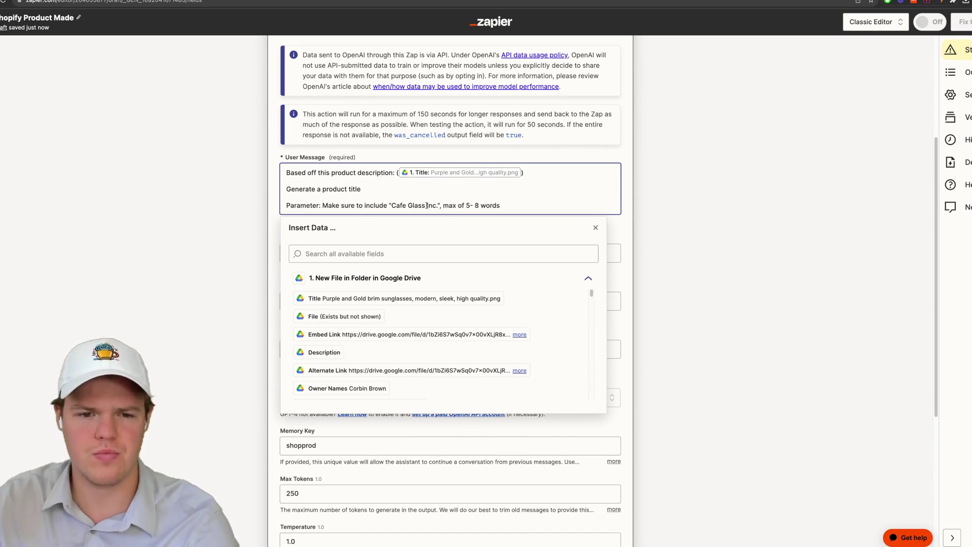
triple_click(427, 205)
left_click(408, 188)
key("Return")
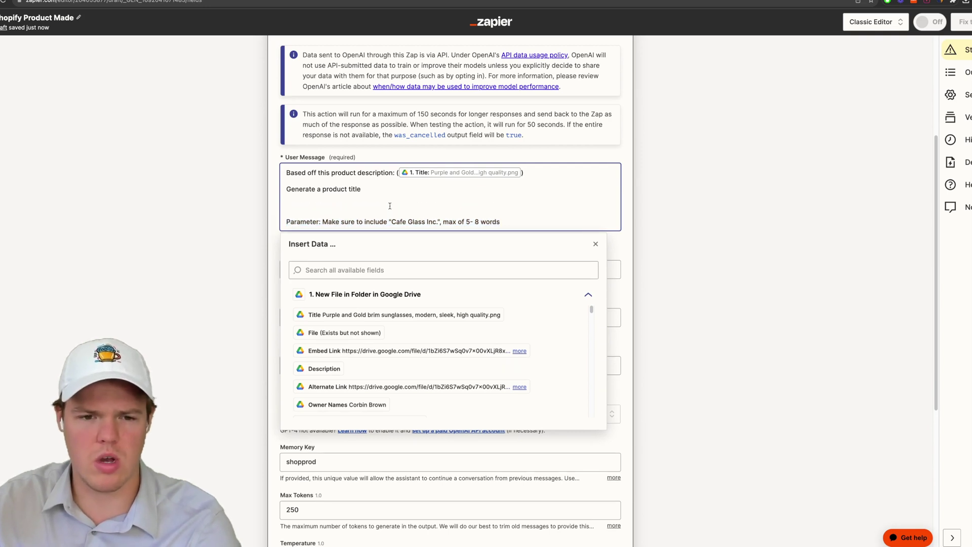
scroll(276, 231, "down", 5)
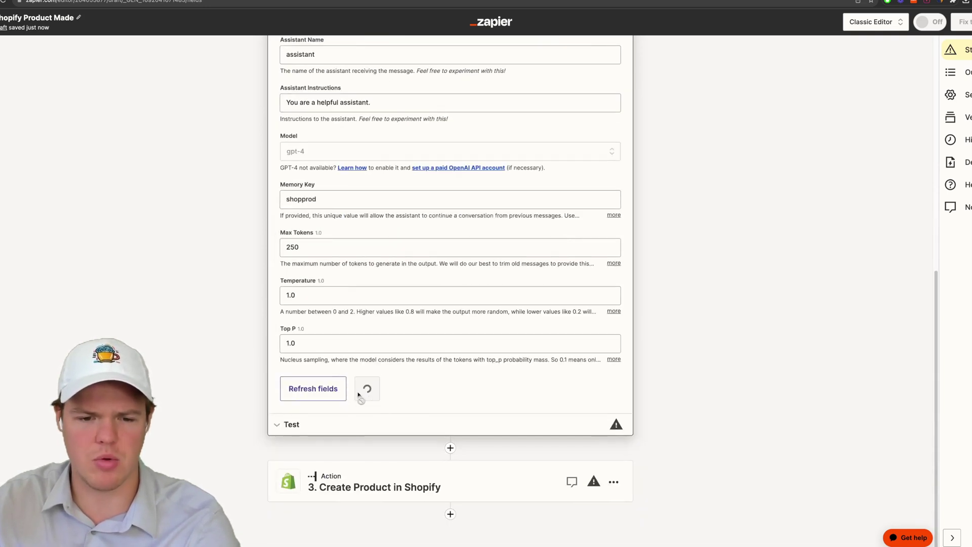
Test ChatGPT, getting 'Cafe Glass Inc. Sleek Purple Gold Brim Sunglasses', then reopen the prompt.
left_click(379, 389)
left_click(364, 410)
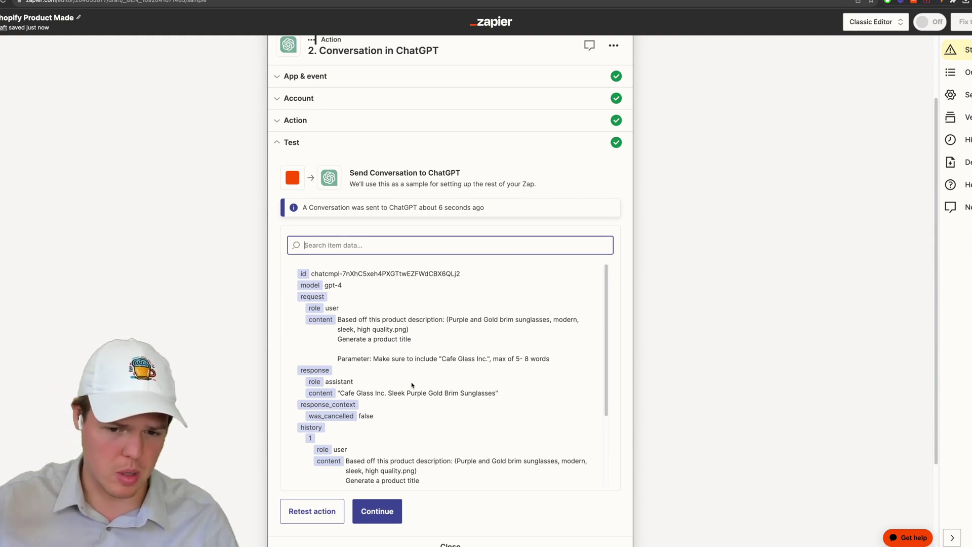
left_click(356, 127)
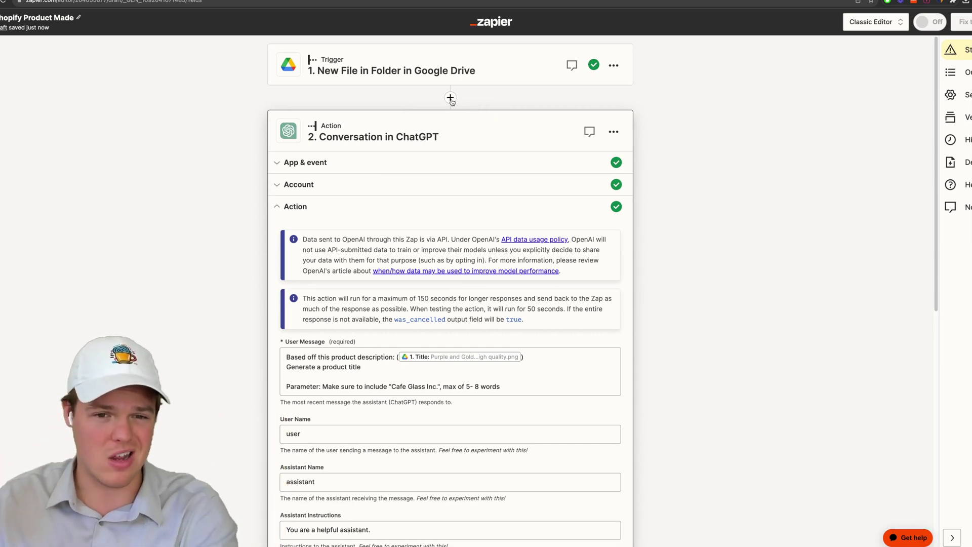
left_click(383, 375)
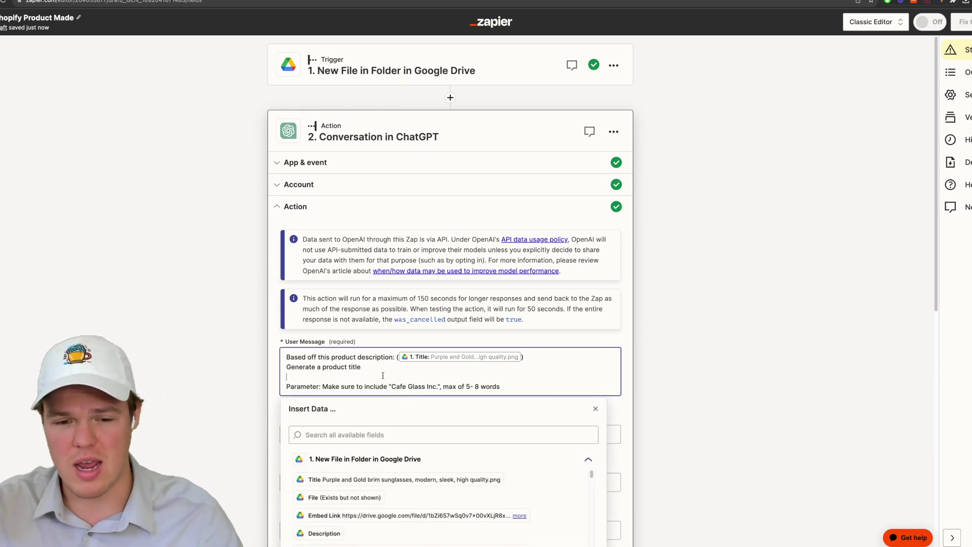
Add a requirement to include UV ray protection to the prompt and retest ChatGPT.
type("mak")
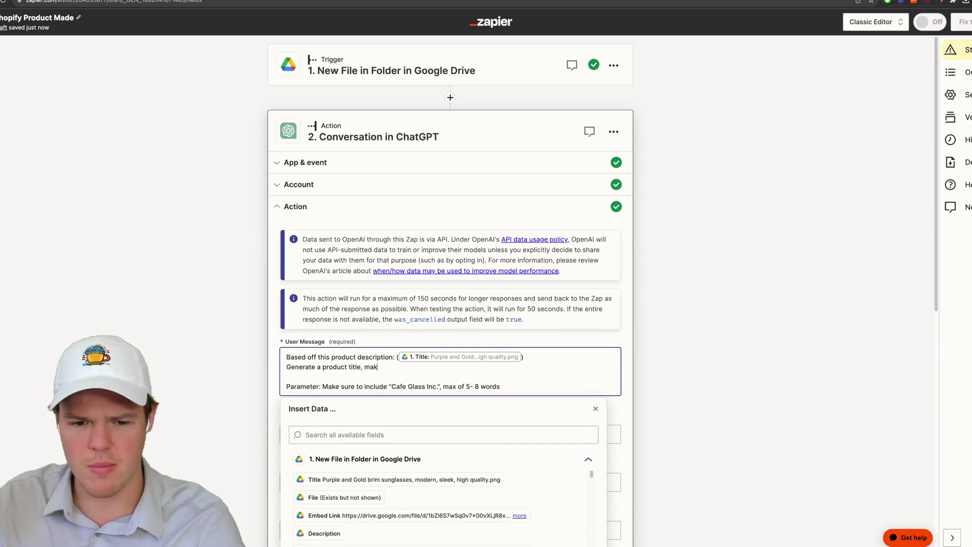
type("e sure to includ")
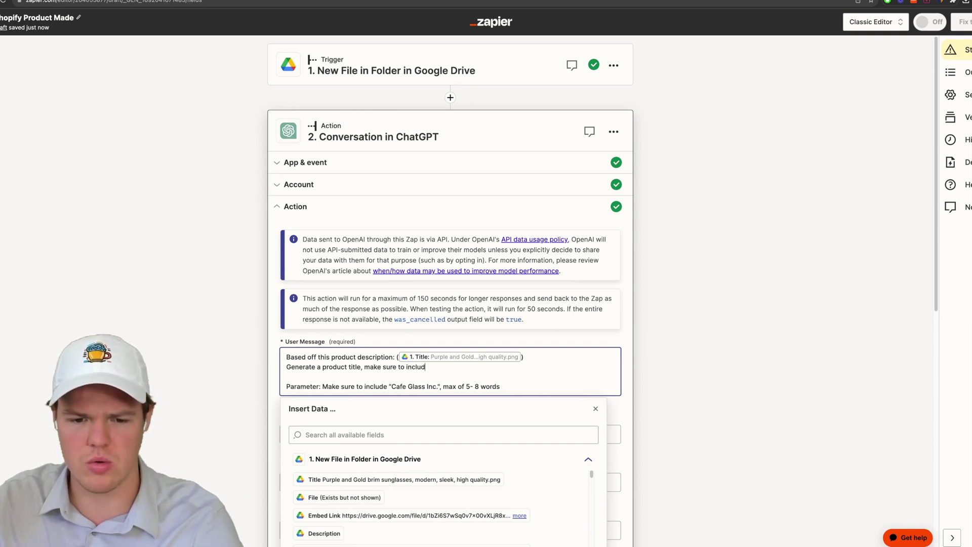
type("e U")
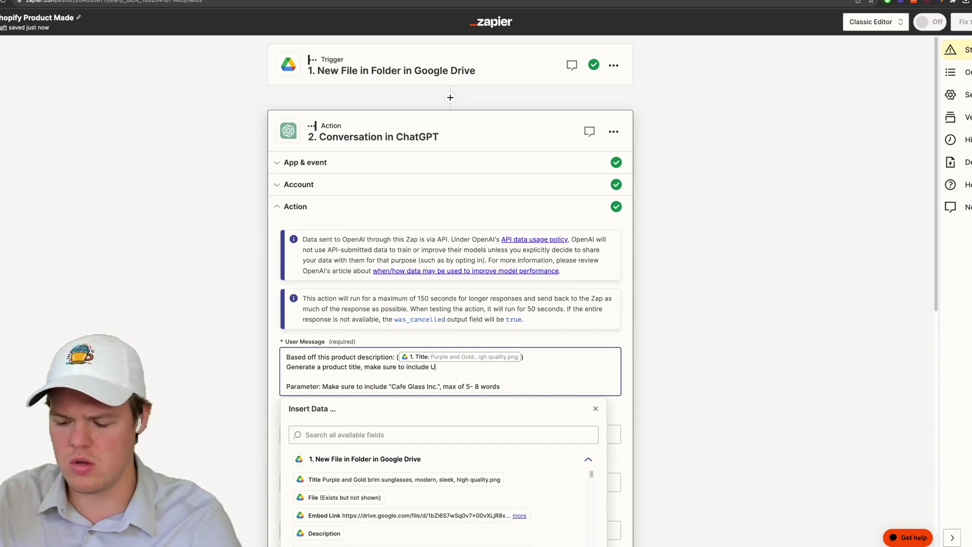
type("BV ray pr")
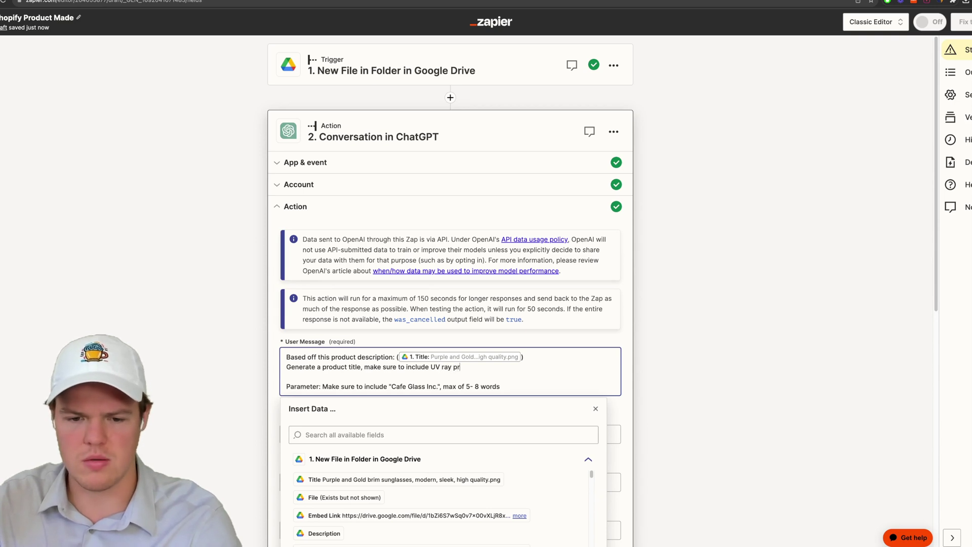
type("otection")
key("BackSpace")
key("BackSpace")
key("BackSpace")
key("BackSpace")
key("BackSpace")
type("x")
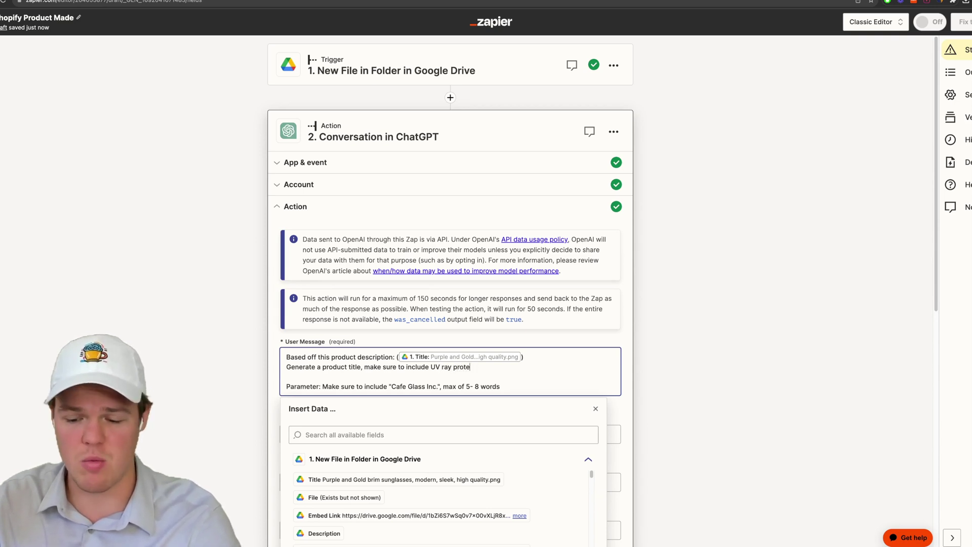
type("ted")
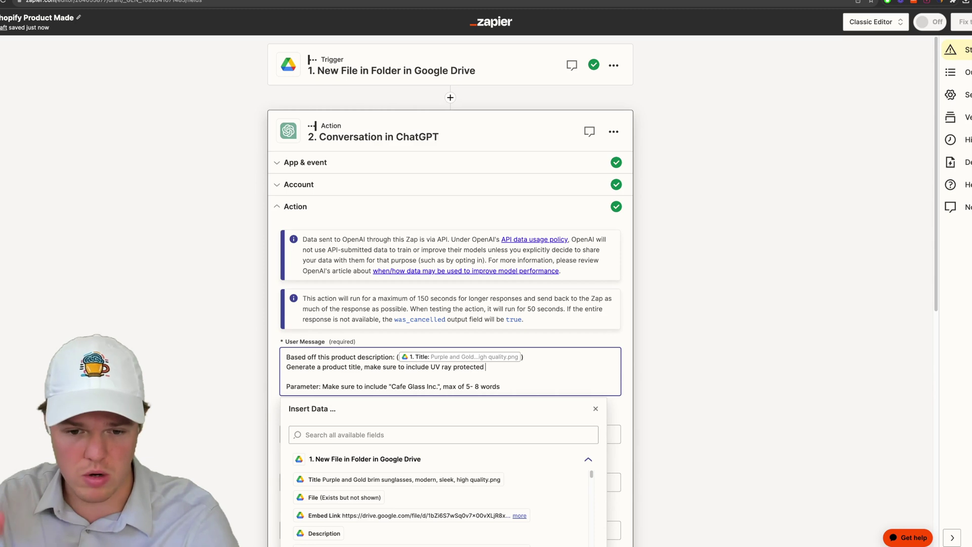
left_click(274, 394)
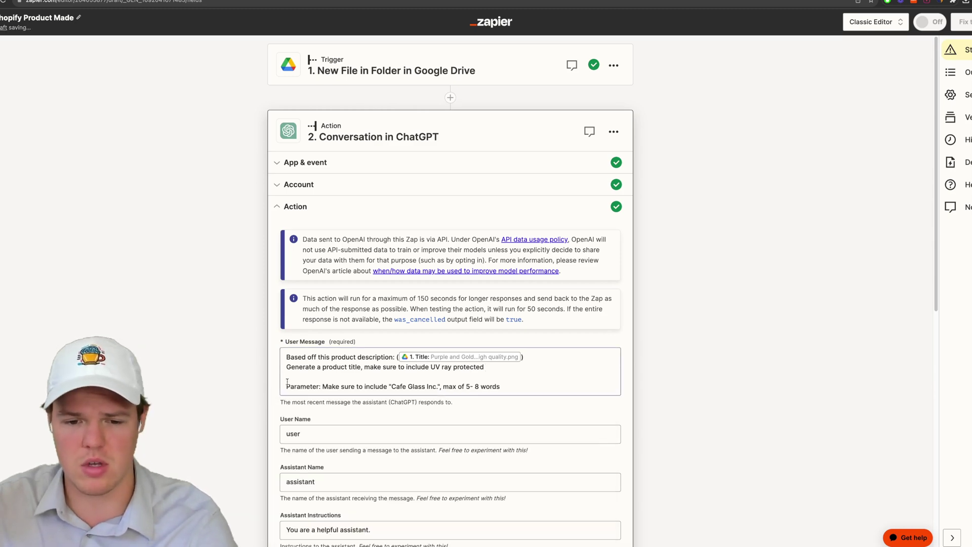
scroll(314, 400, "down", 10)
left_click(374, 402)
left_click(374, 403)
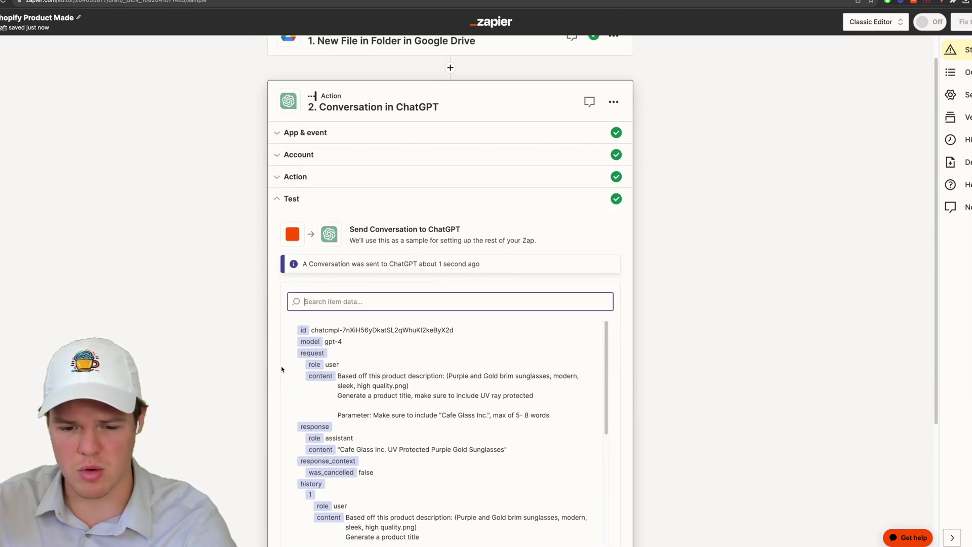
Raise the word limit from 8 to 12 and retest the ChatGPT step.
scroll(281, 369, "up", 1)
left_click(344, 207)
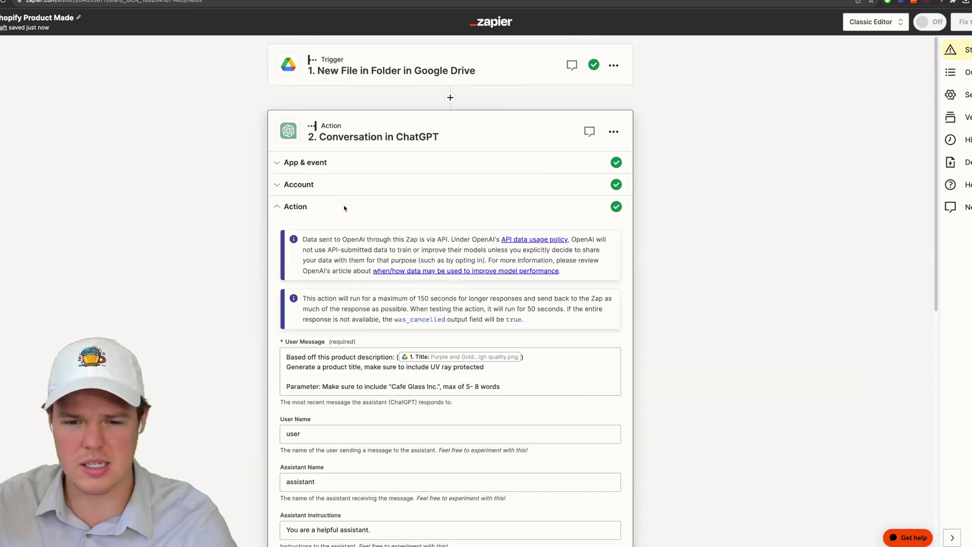
double_click(477, 386)
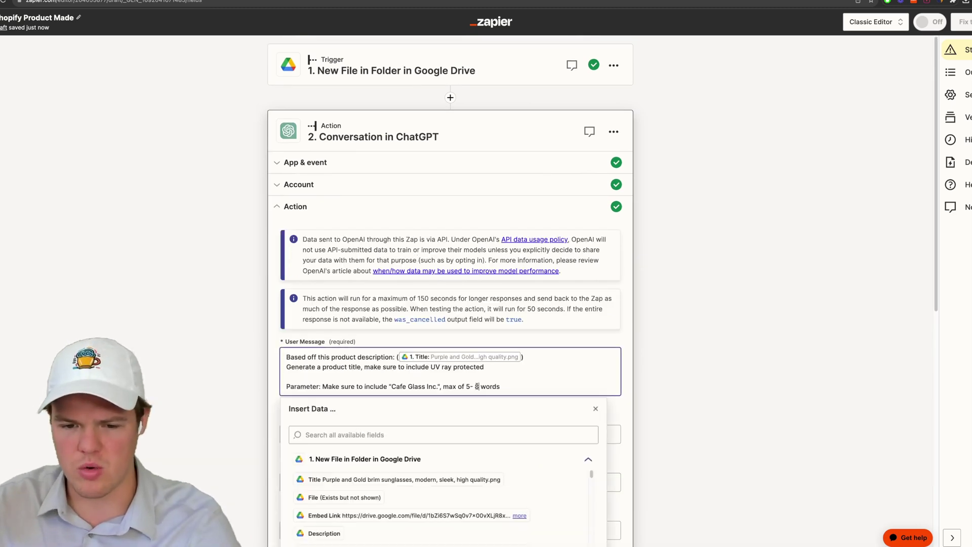
type("12")
scroll(271, 410, "down", 10)
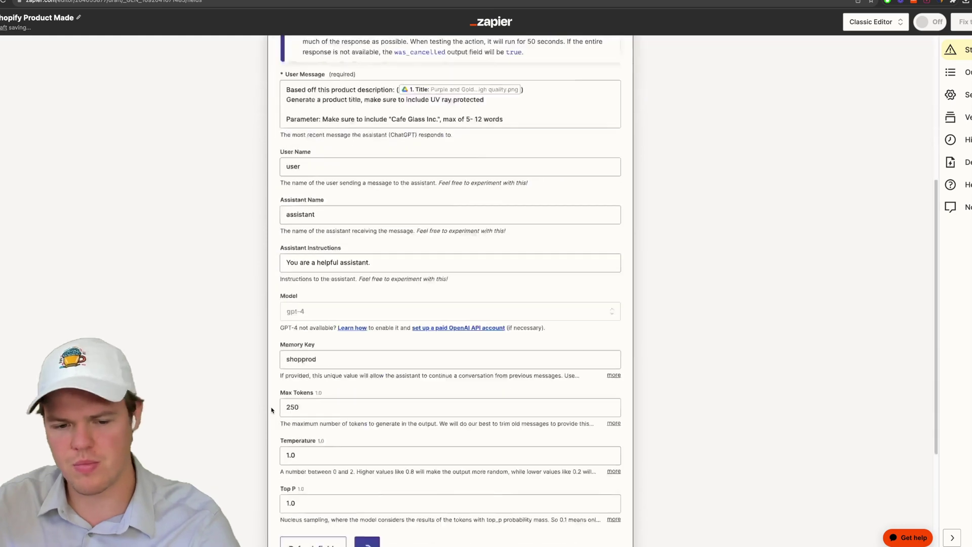
left_click(378, 403)
left_click(325, 391)
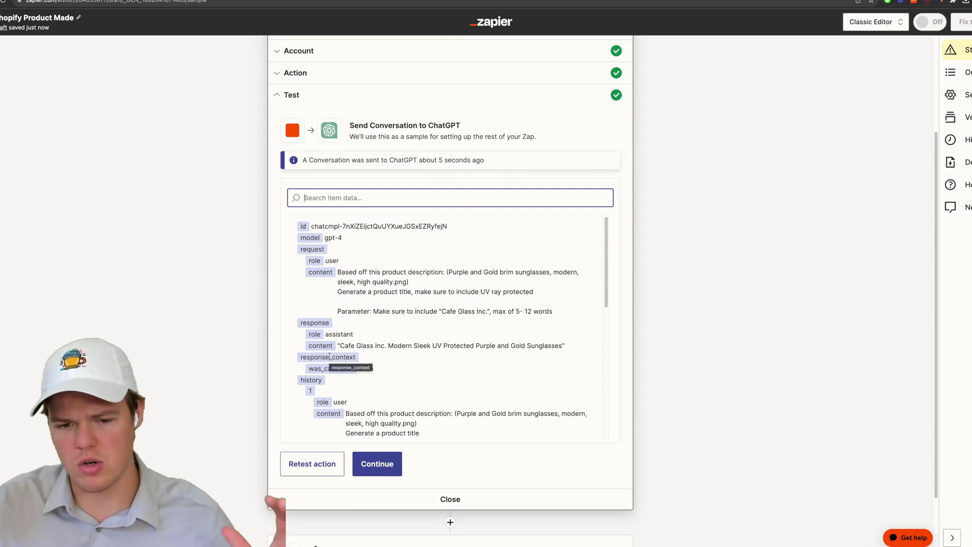
scroll(281, 386, "down", 1)
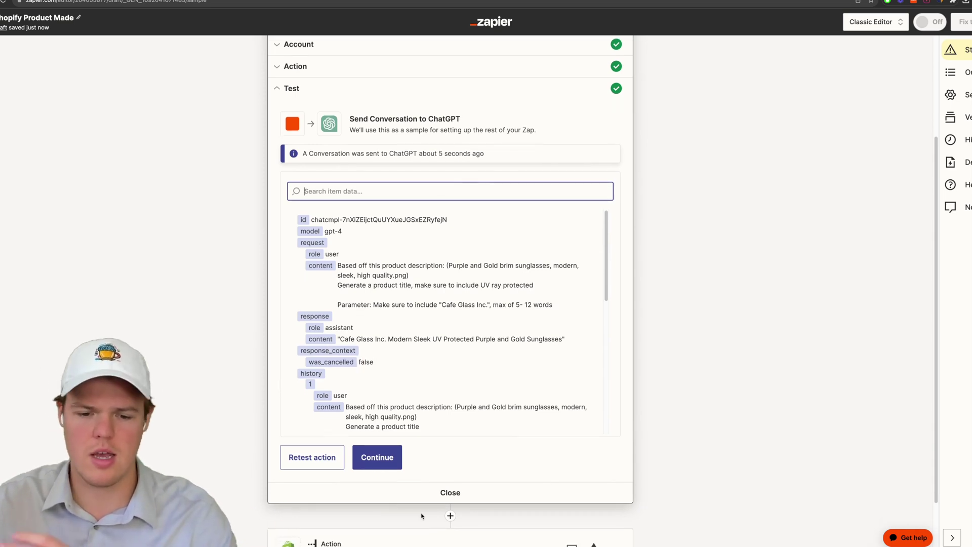
Add a Formatter step after ChatGPT using the Text event's Replace transform.
left_click(450, 517)
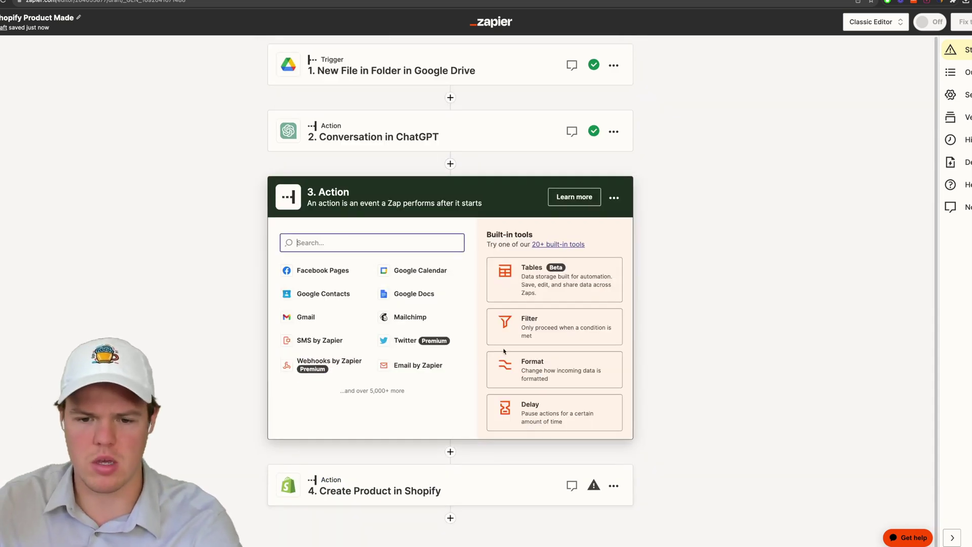
left_click(536, 363)
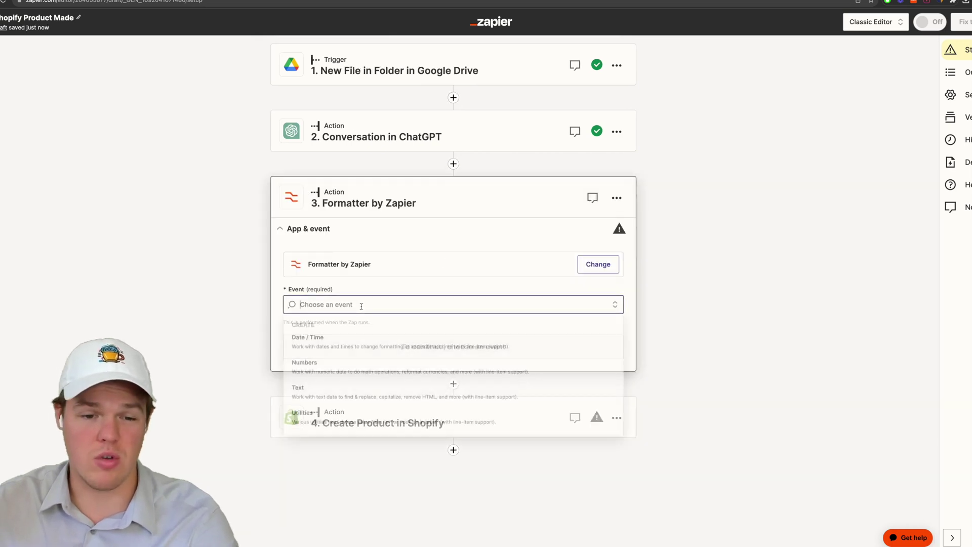
left_click(345, 389)
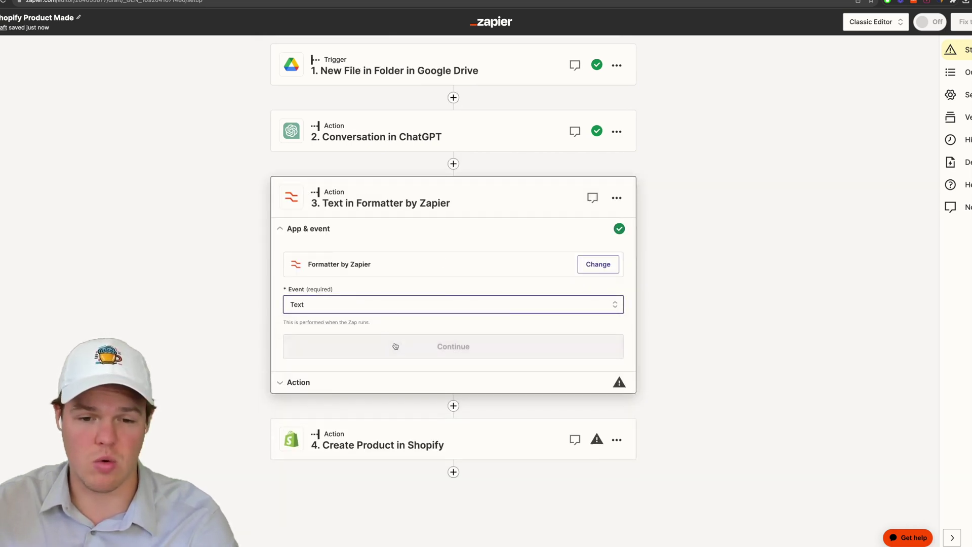
left_click(395, 347)
left_click(339, 298)
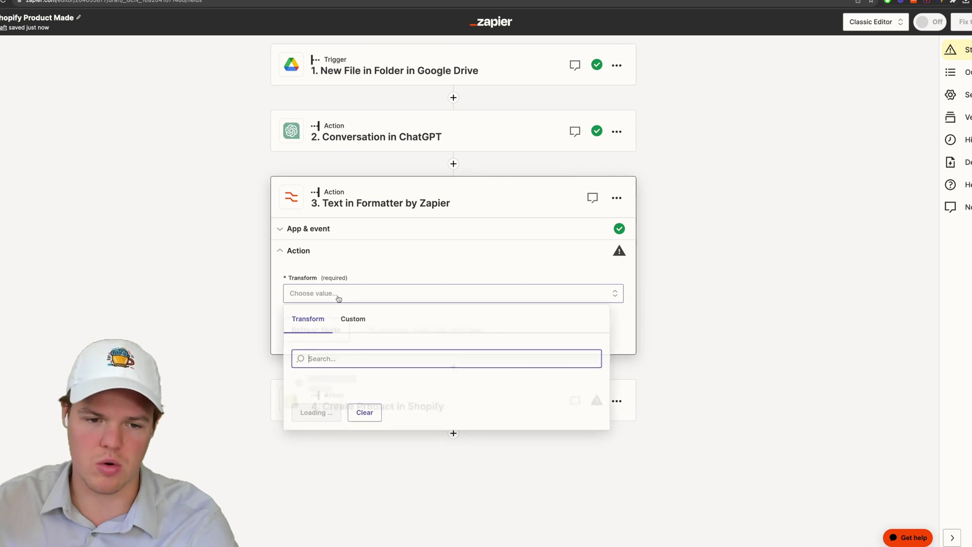
type("repla")
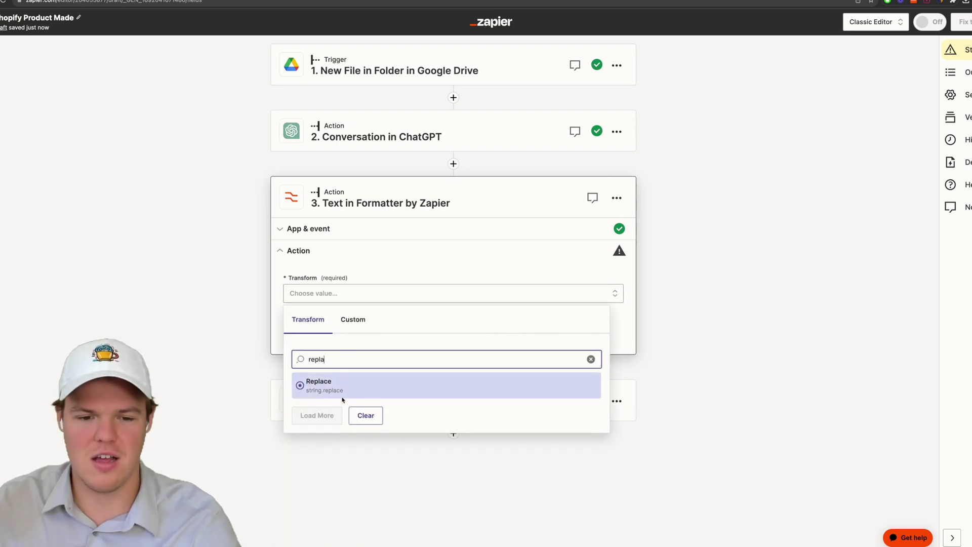
left_click(340, 391)
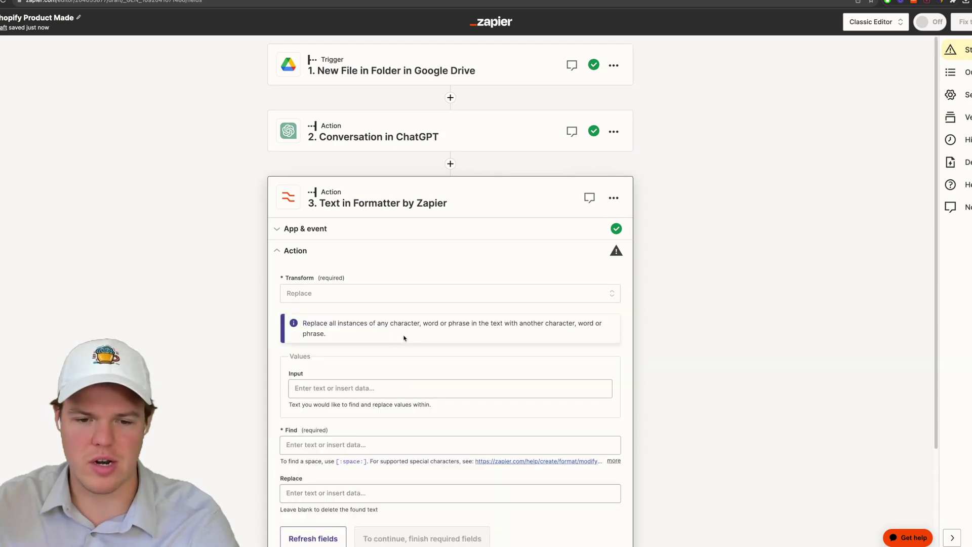
Replace double quotes in ChatGPT's Assistant Response Message, test it, and add a new empty step.
left_click(355, 386)
scroll(384, 405, "down", 1)
left_click(399, 431)
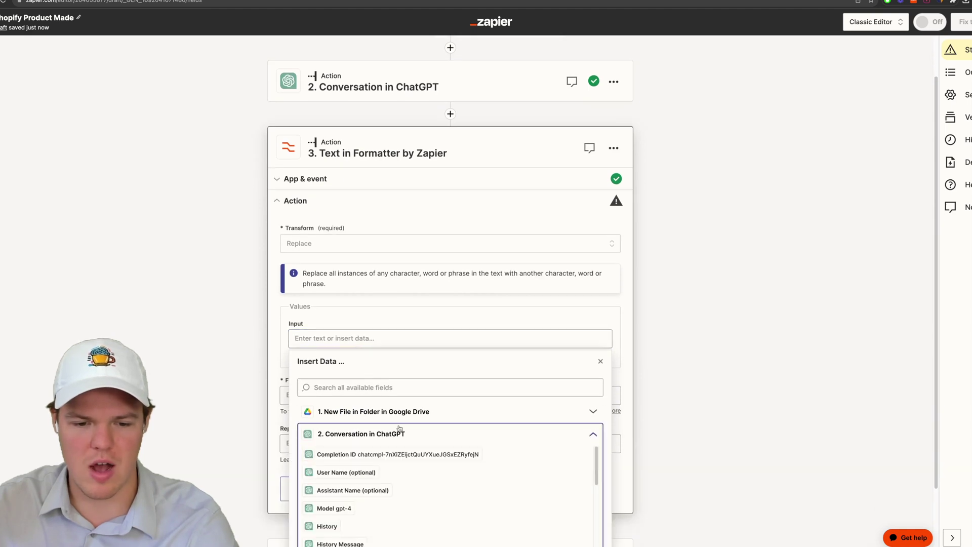
scroll(400, 428, "down", 5)
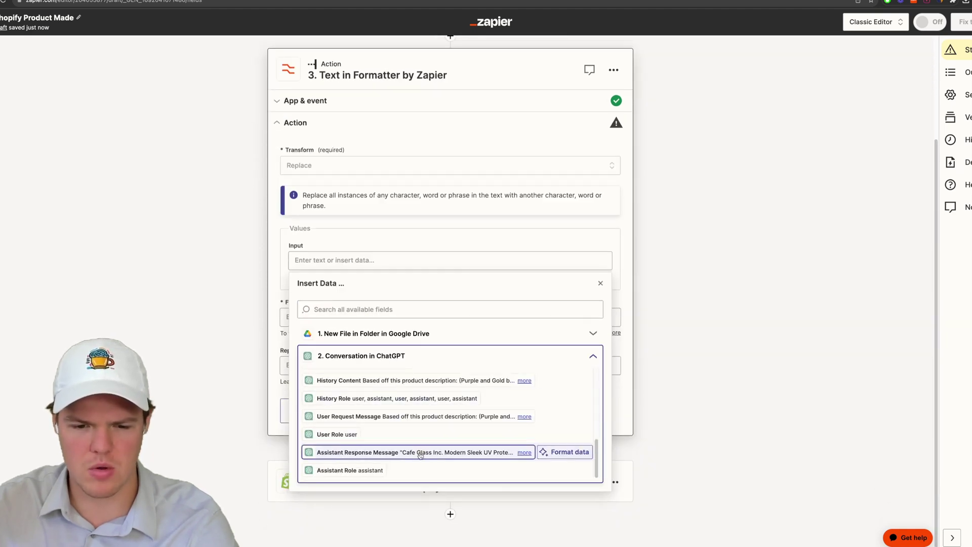
left_click(420, 453)
left_click(308, 317)
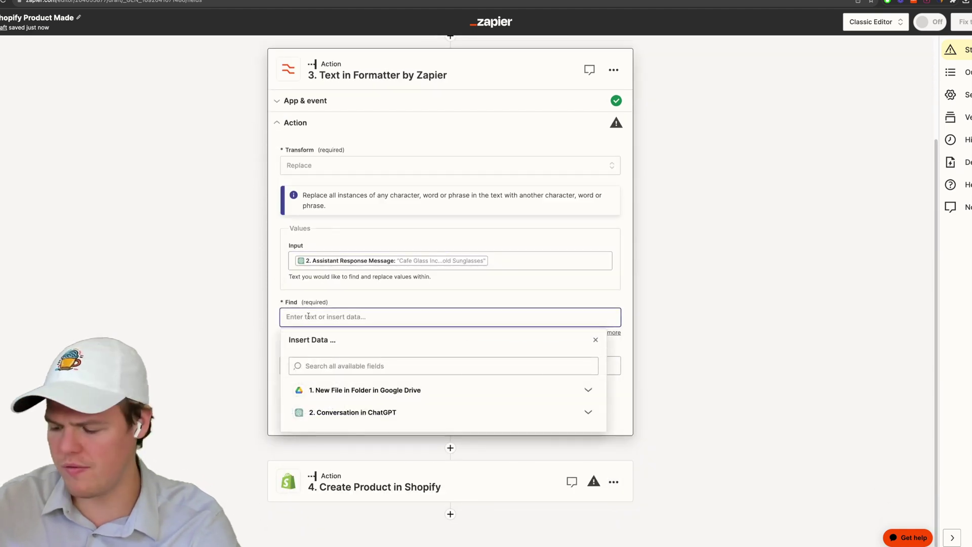
type("\"")
left_click(278, 322)
left_click(366, 405)
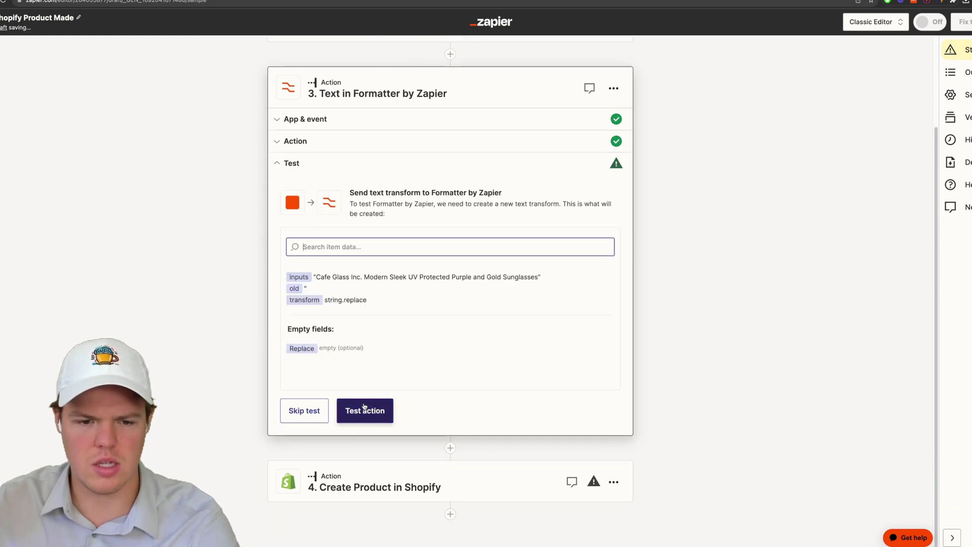
left_click(365, 408)
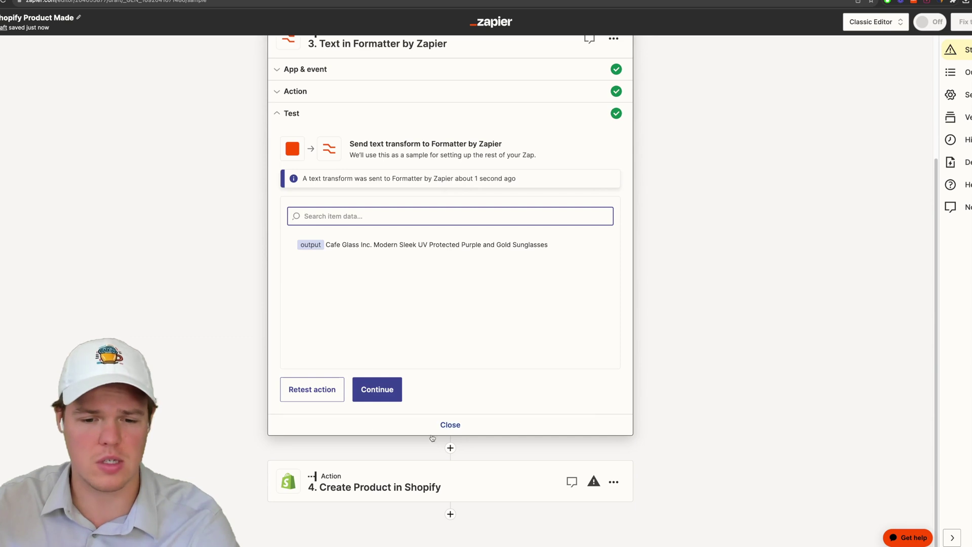
left_click(451, 450)
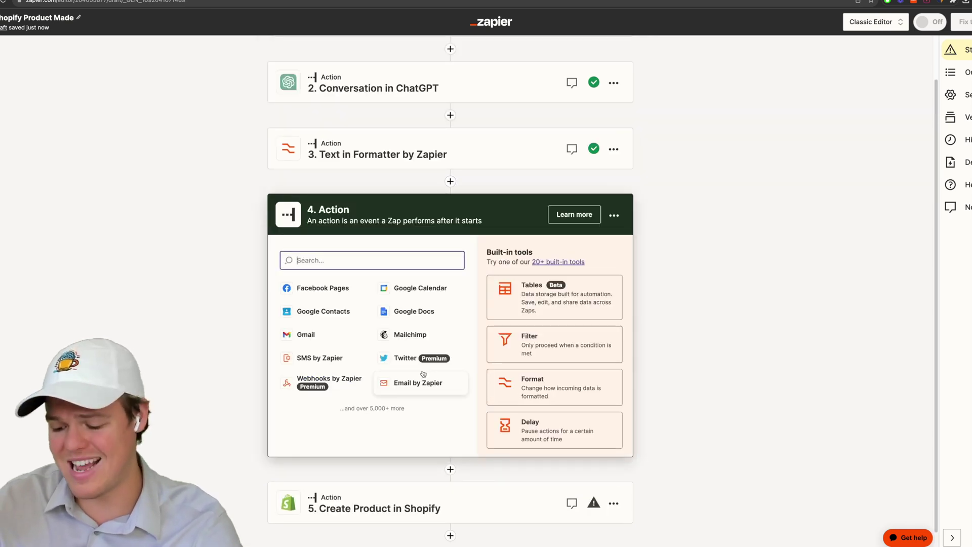
Make the new step a ChatGPT Conversation action using the connected ChatGPT account.
type("chagpt")
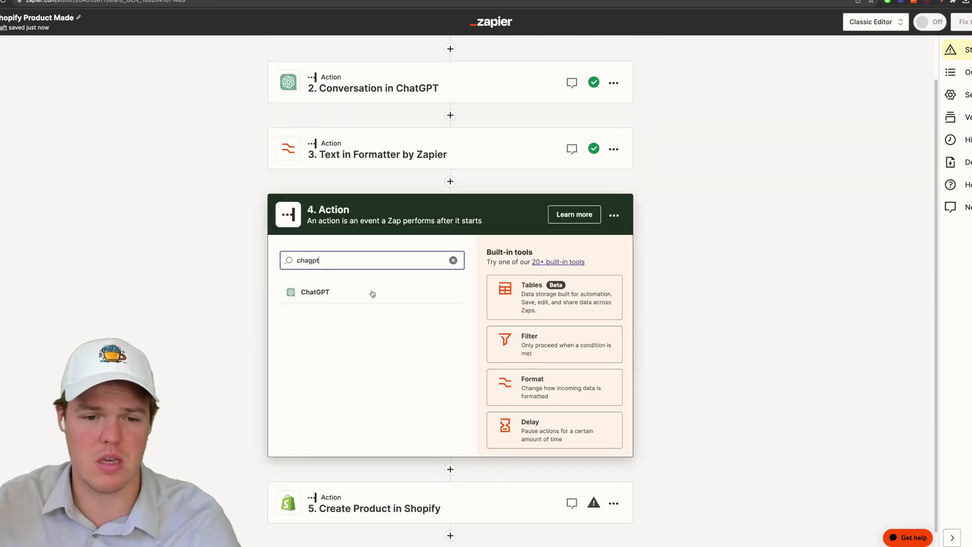
left_click(373, 293)
left_click(358, 369)
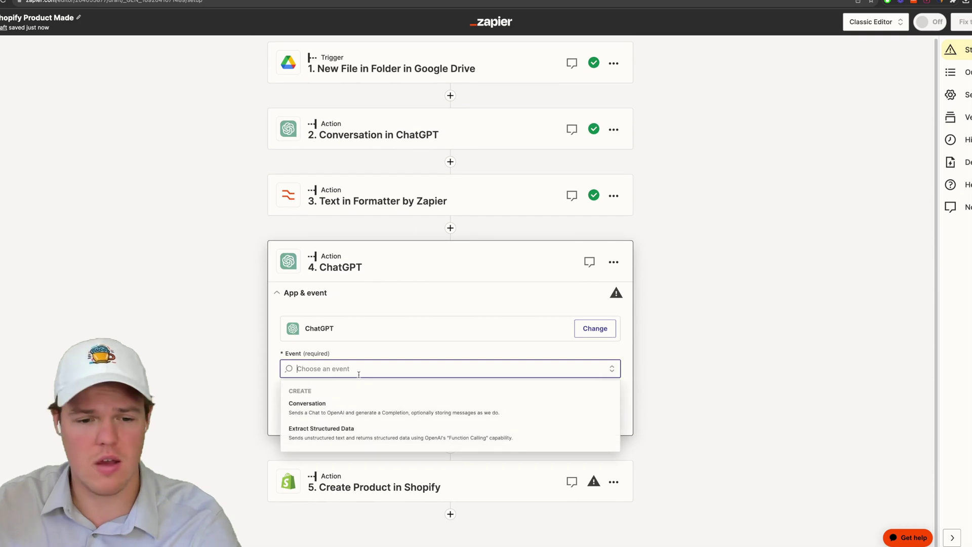
left_click(360, 413)
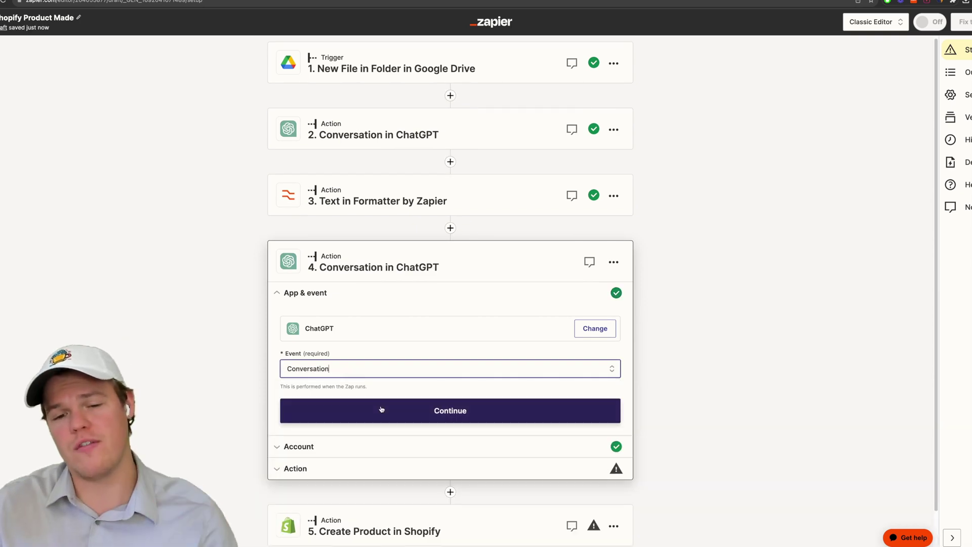
left_click(381, 409)
left_click(316, 413)
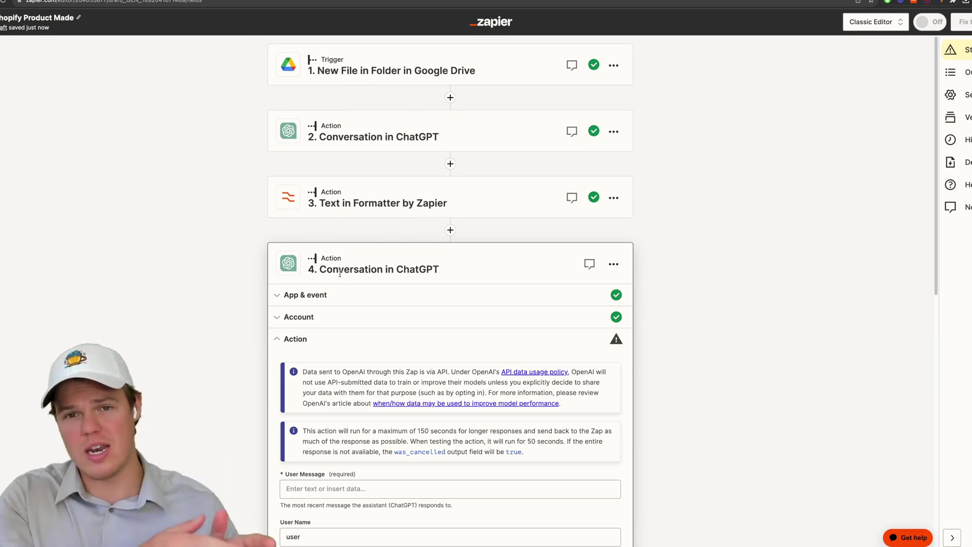
Start the User Message with sunglasses-category context and 'Product title: (' holding the Formatter output.
scroll(349, 266, "down", 5)
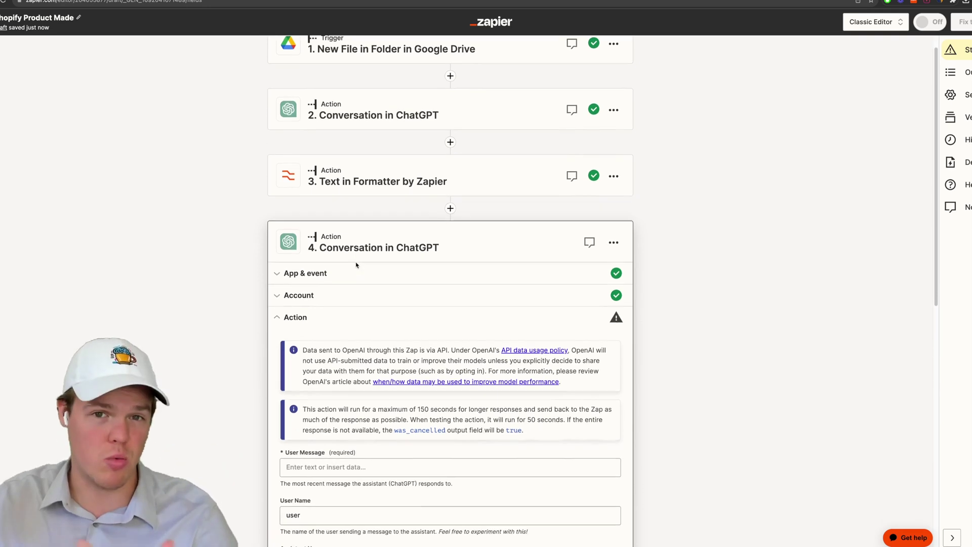
left_click(372, 361)
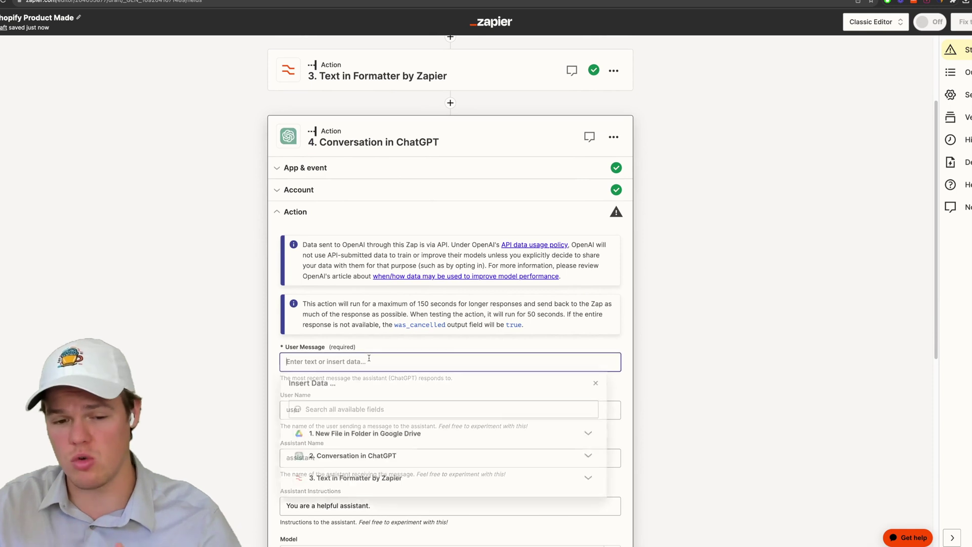
scroll(392, 275, "down", 1)
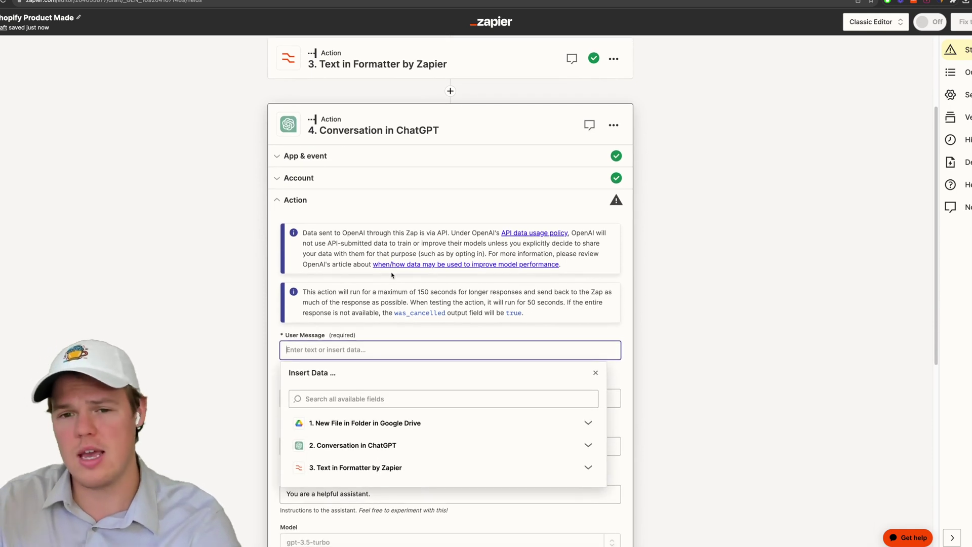
type("C")
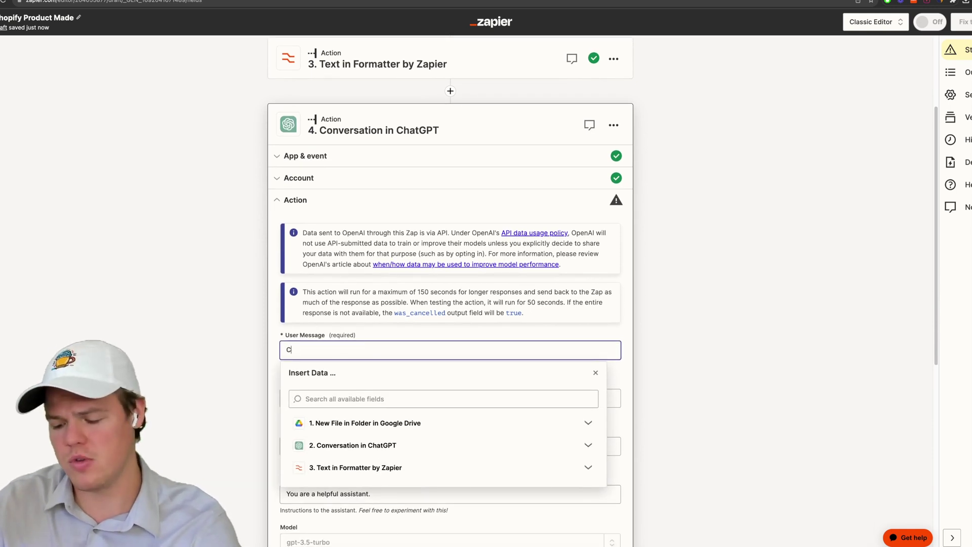
type("ontext: This ")
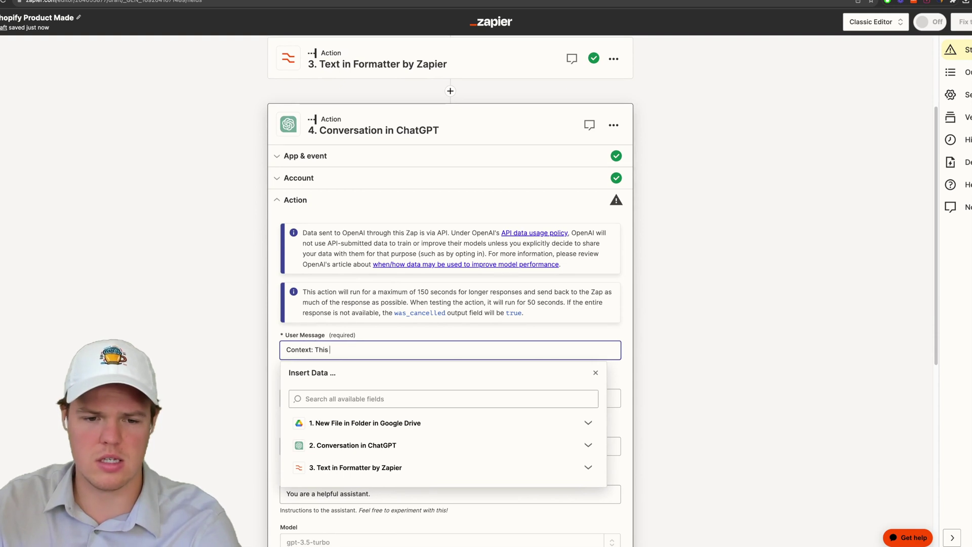
type("is the sun")
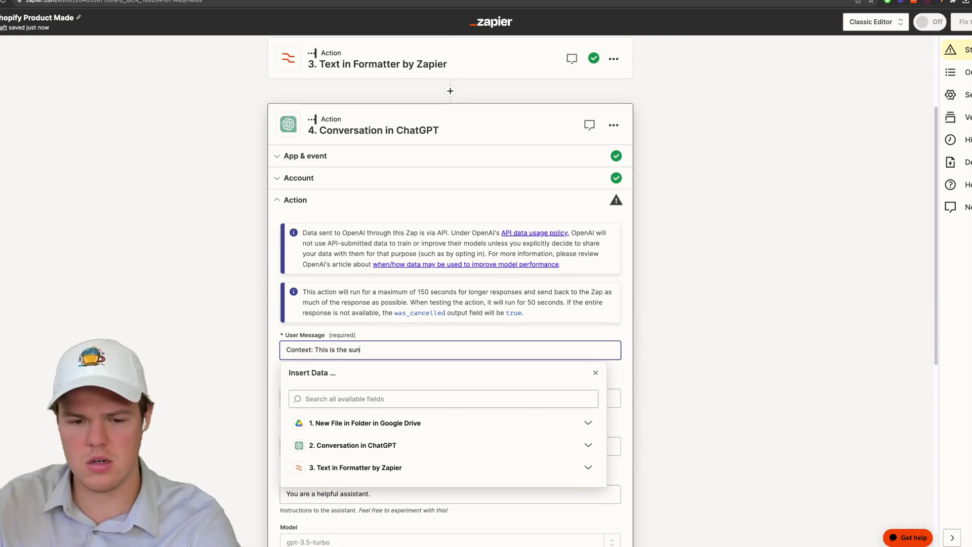
type(" glasses cate")
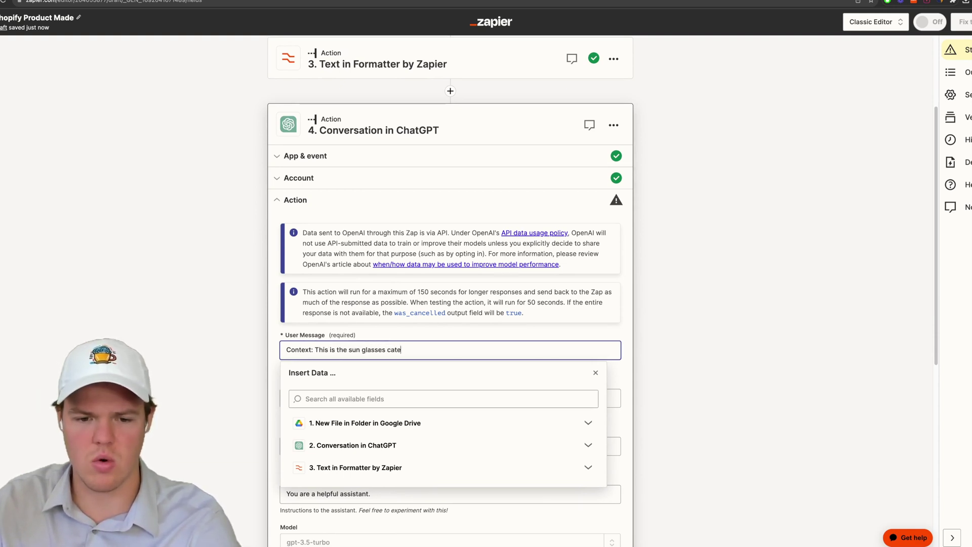
type("gory for our o")
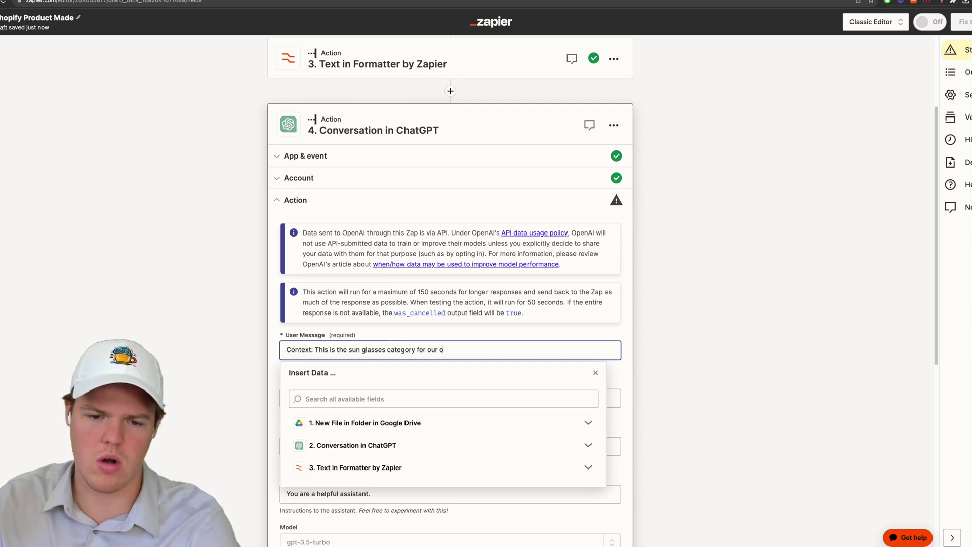
type("nline store.")
key("Return")
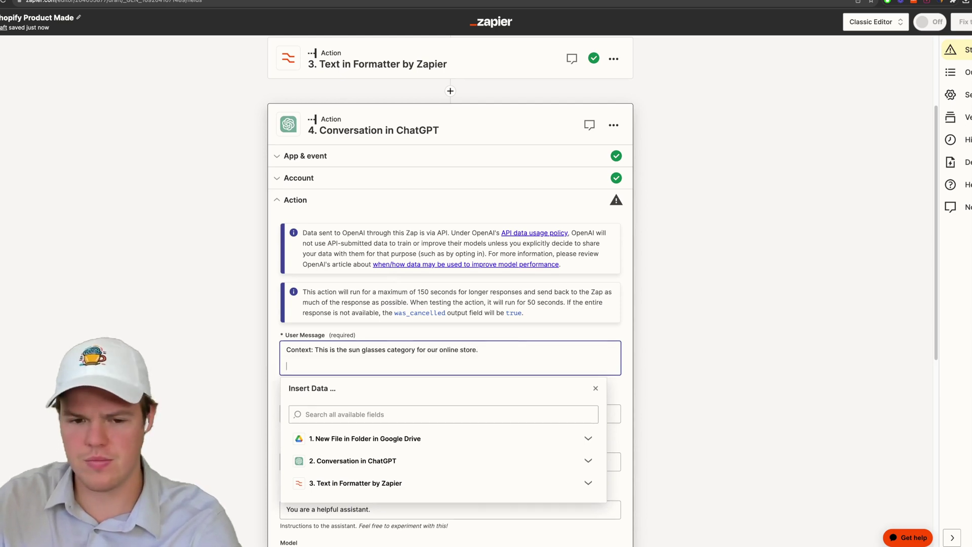
type("Product")
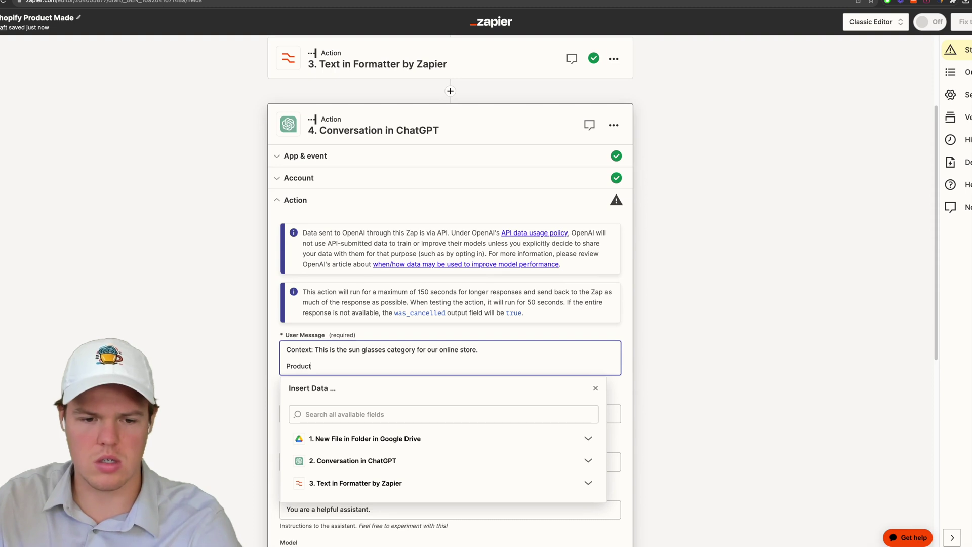
type(" title: (")
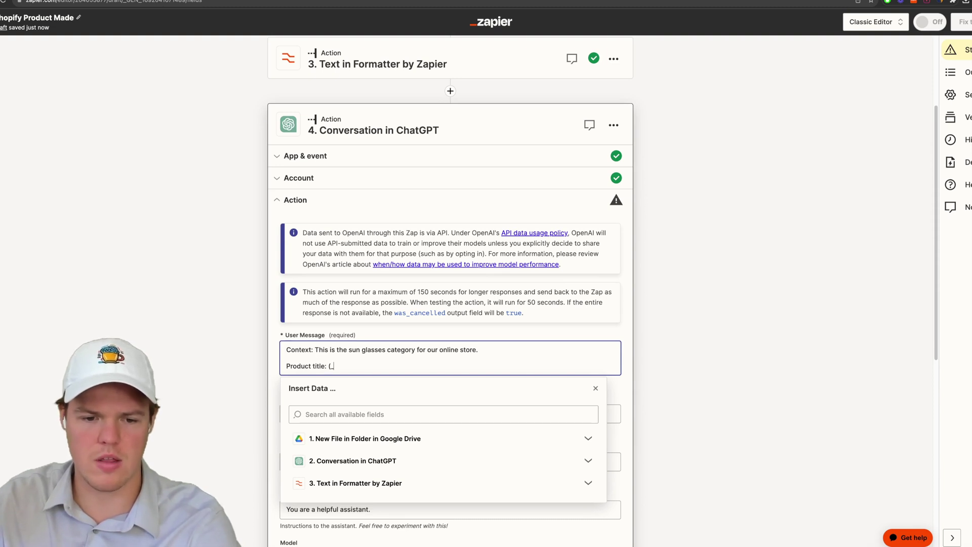
type(")")
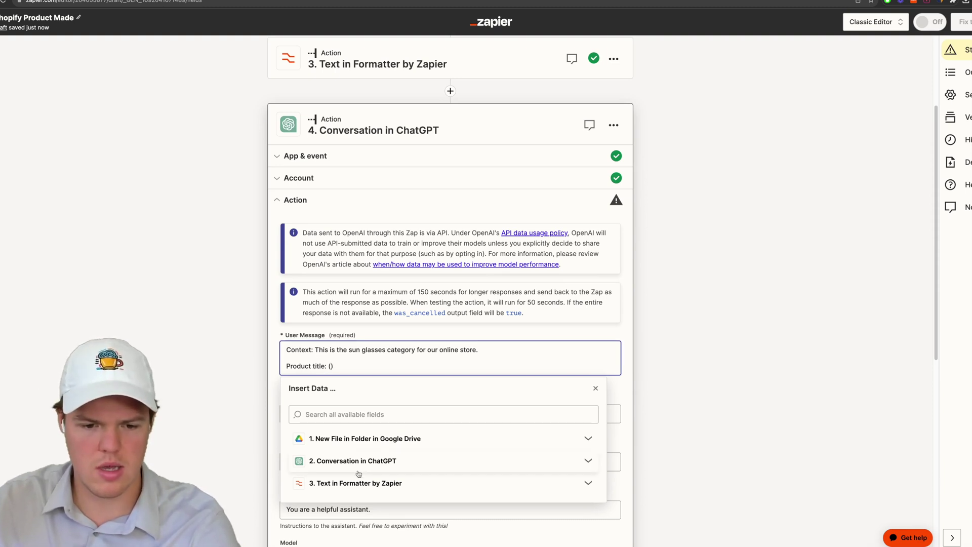
left_click(355, 483)
left_click(384, 522)
key("Left")
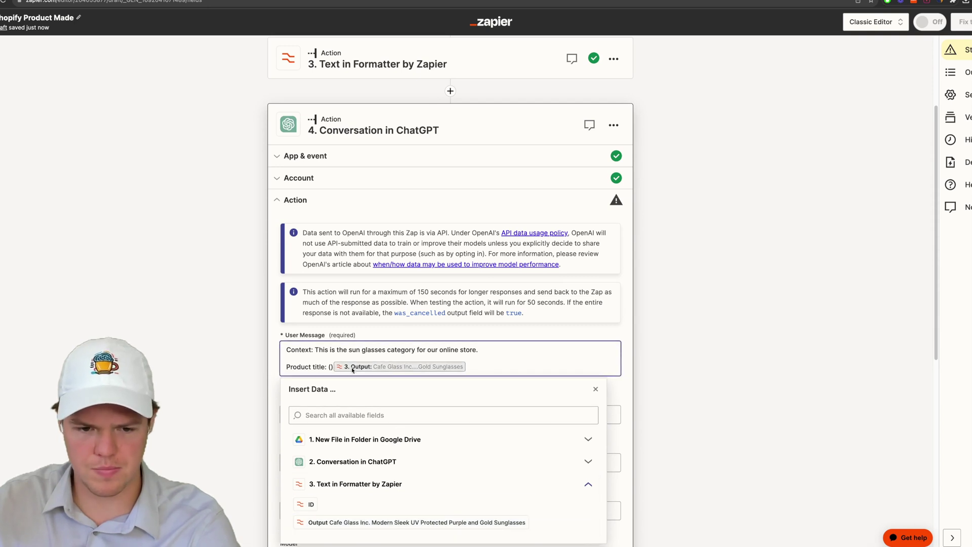
key("BackSpace")
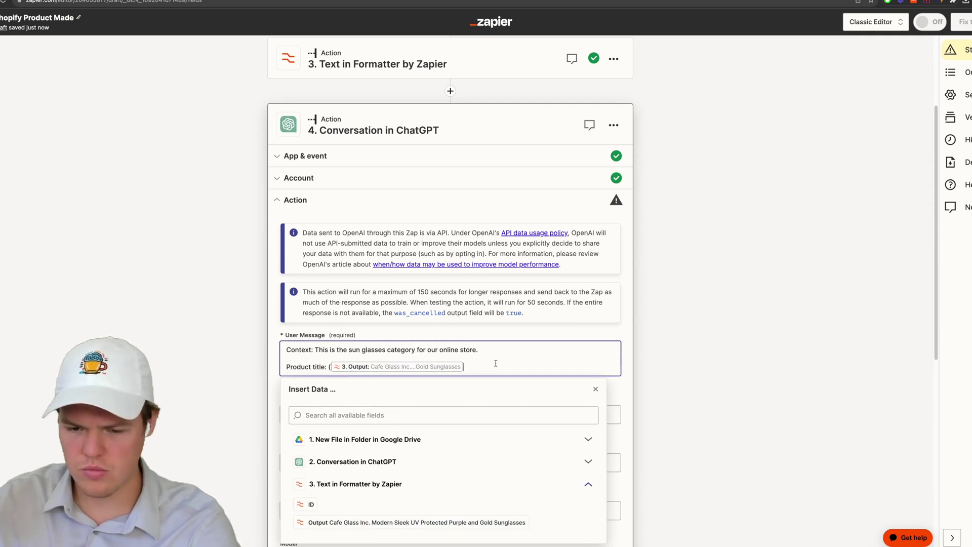
type(")")
Add a 'Production information: (' line containing the Google Drive file Title.
key("Return")
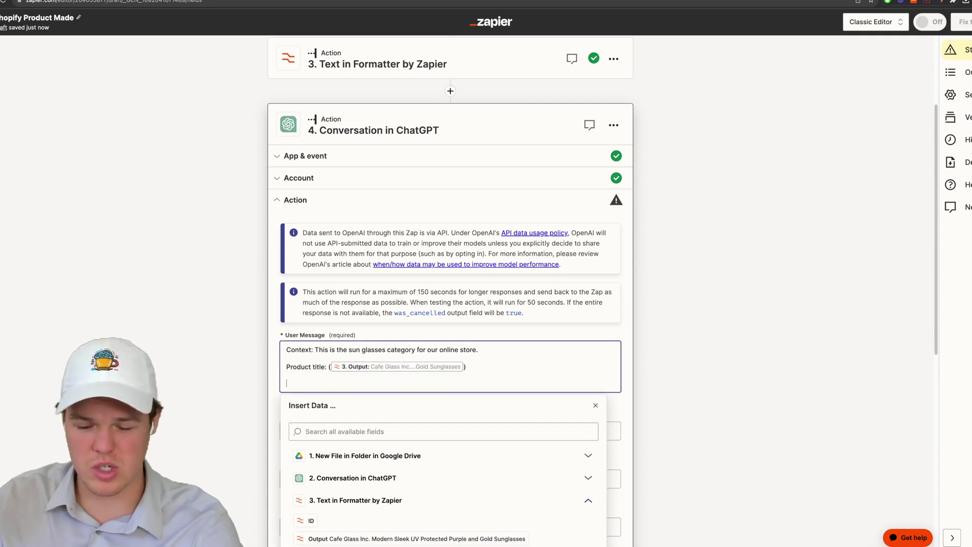
type("Production in")
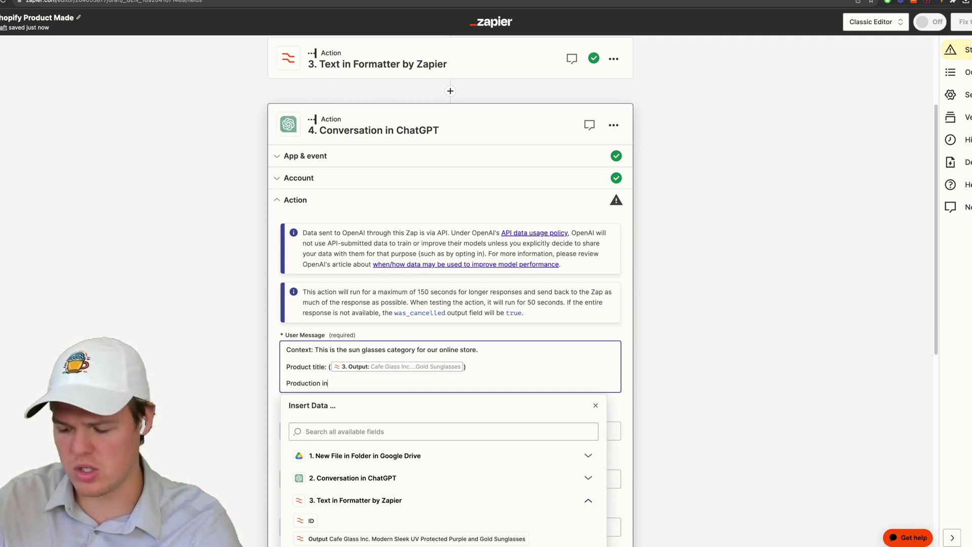
type("formation")
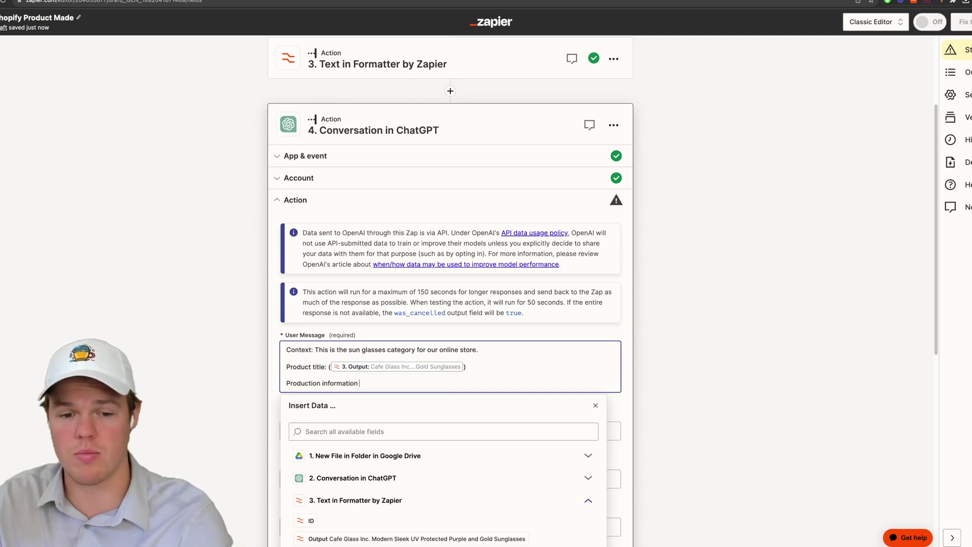
type(": ()")
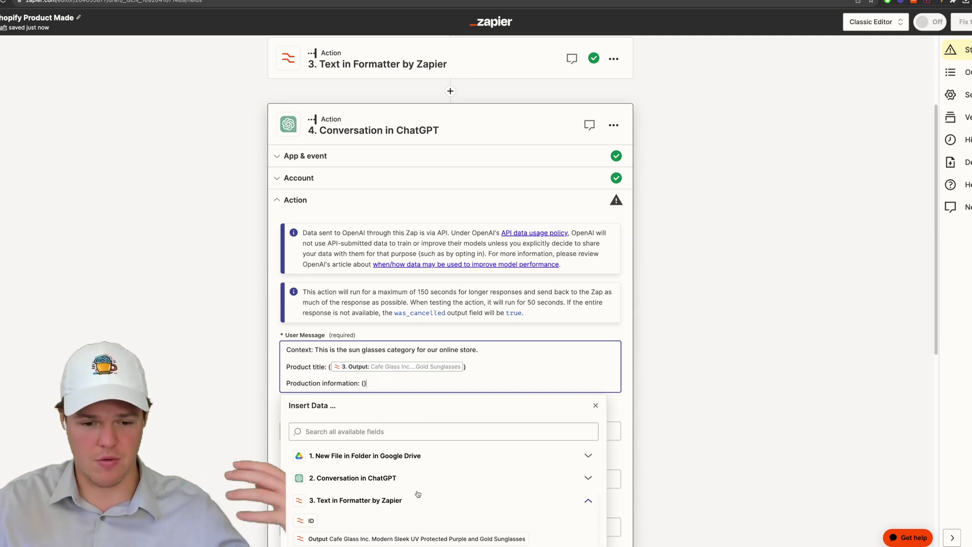
left_click(443, 458)
mouse_move(443, 467)
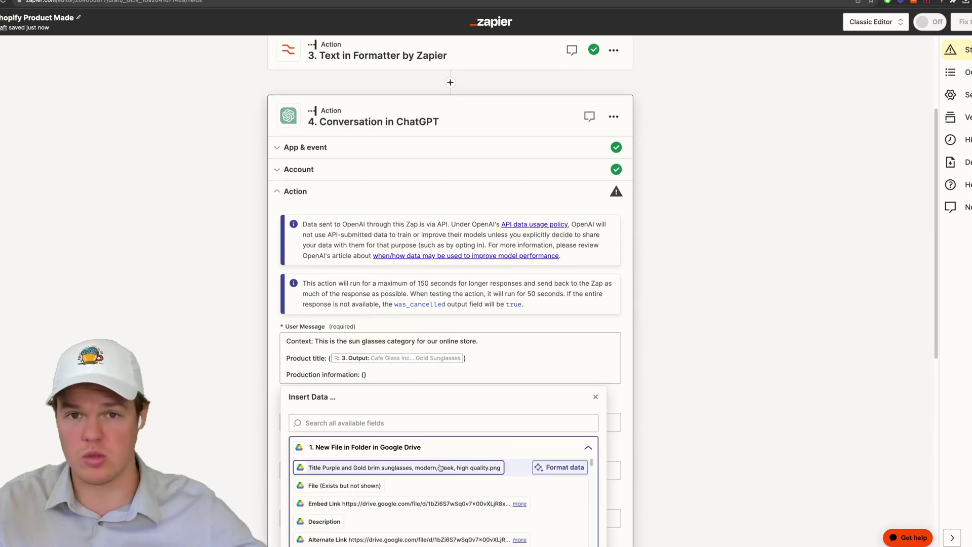
left_click(440, 467)
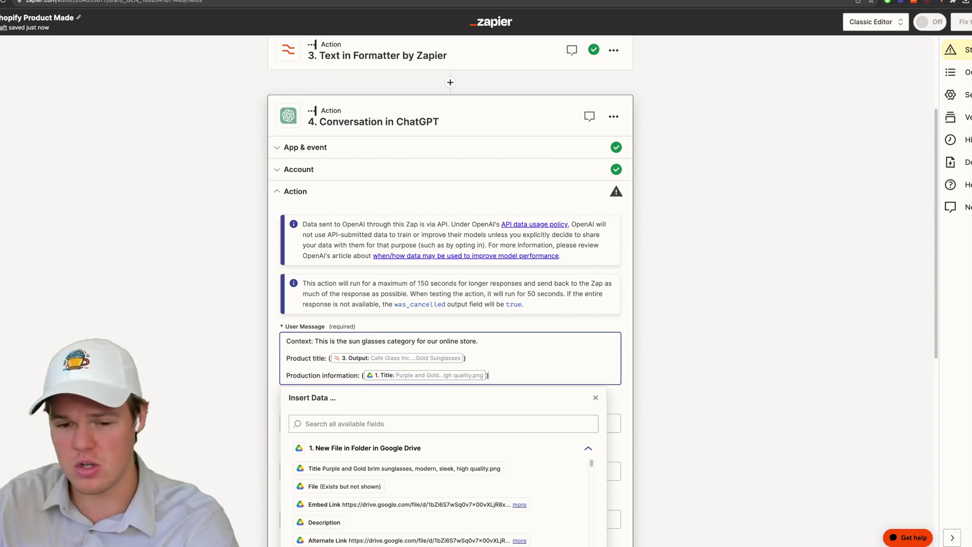
key("Return")
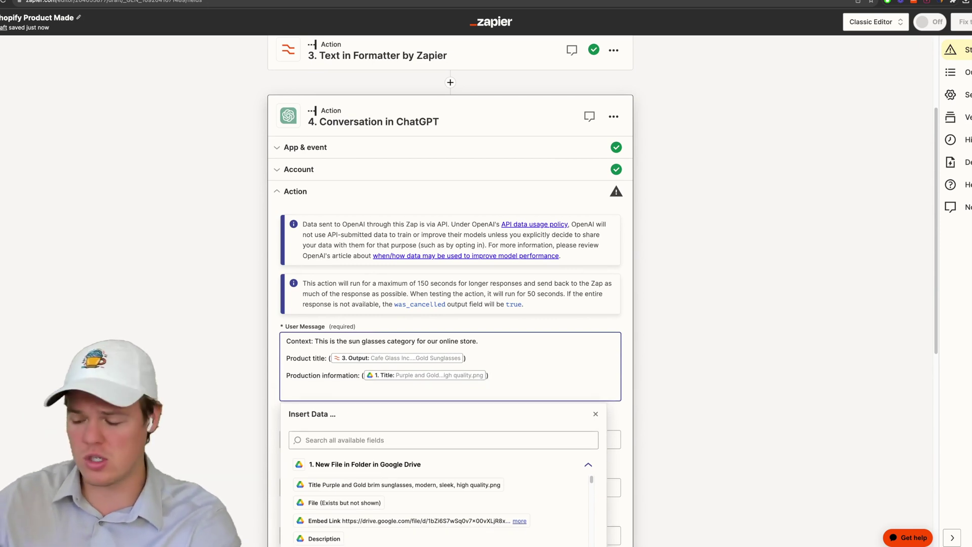
key("Return")
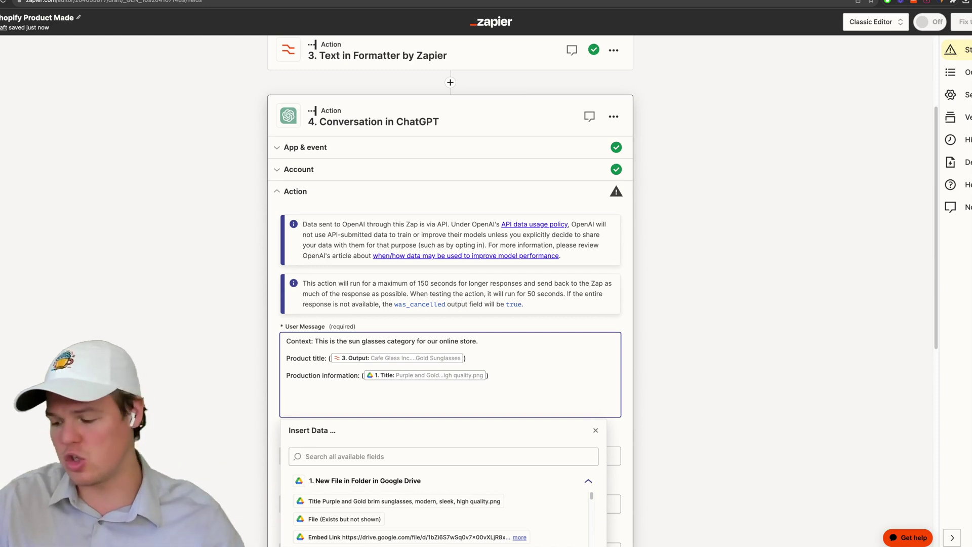
key("BackSpace")
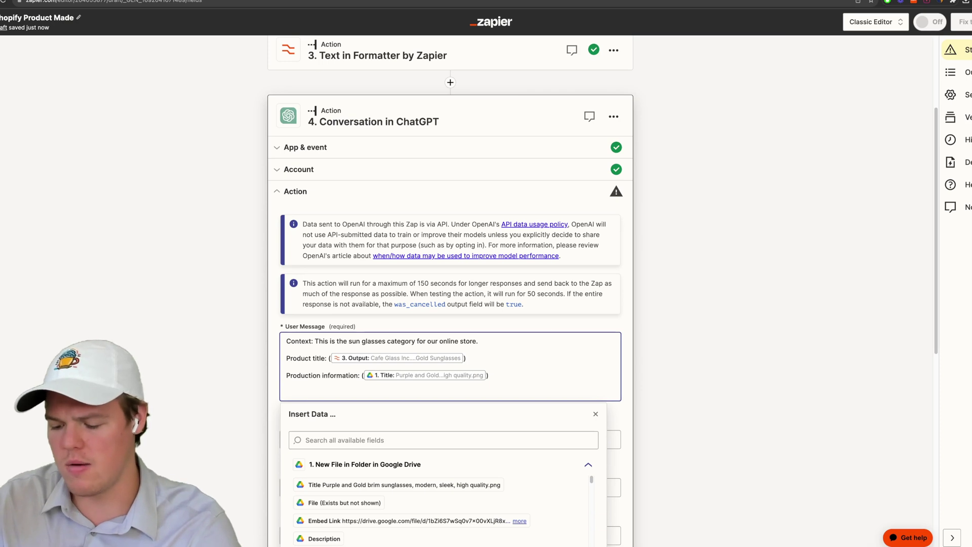
Add 'Additional Information: Ships in 3 days, made in germany', correcting the spelling of Information.
type("ddi")
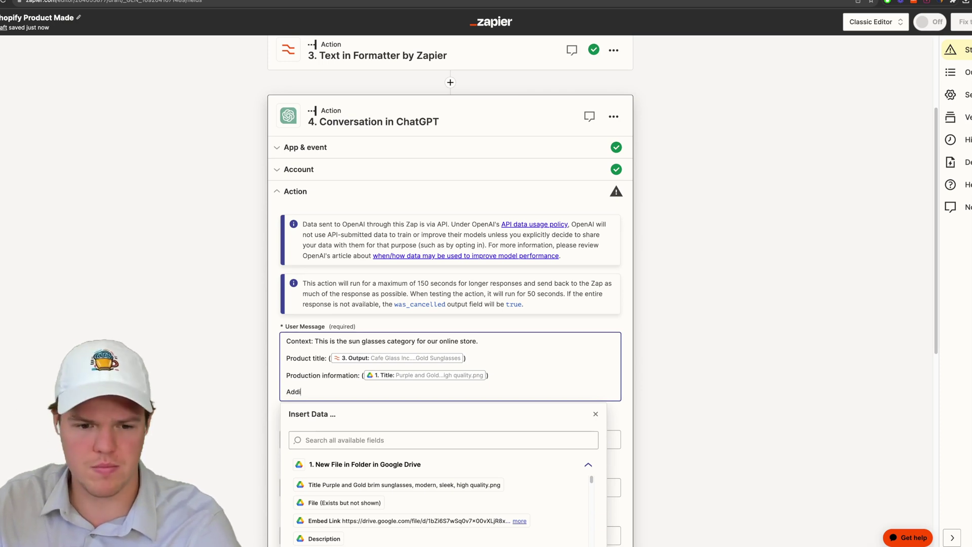
type("tional Informaiton")
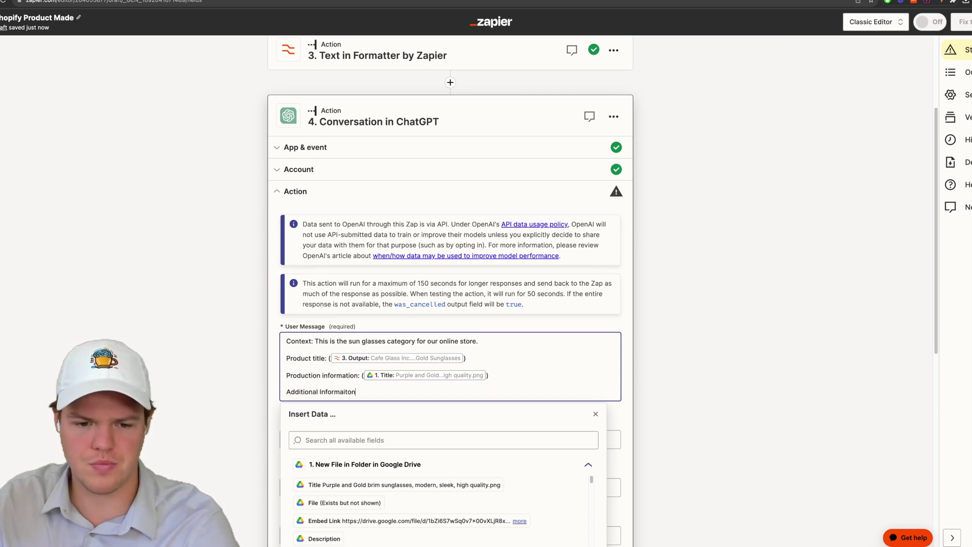
type(": Ships")
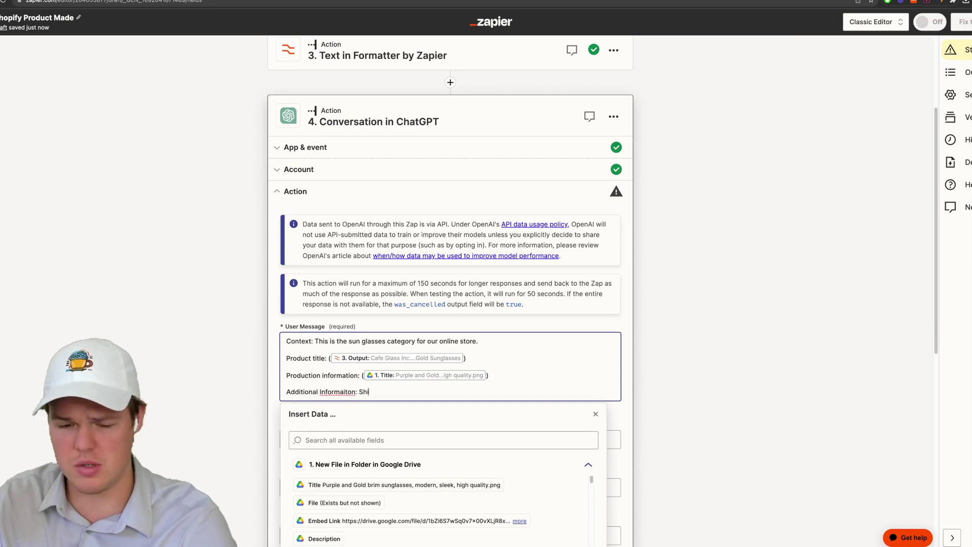
right_click(338, 392)
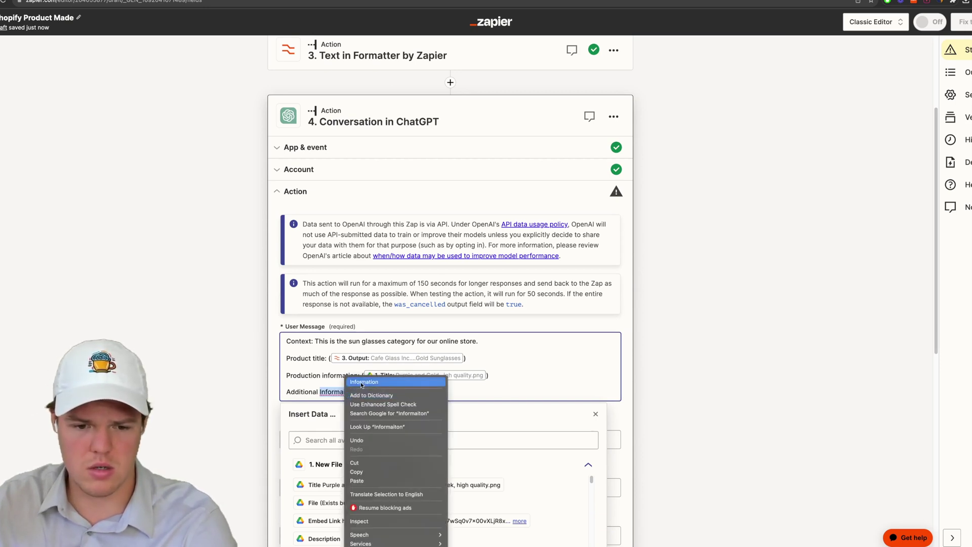
left_click(374, 383)
type("in 3 ")
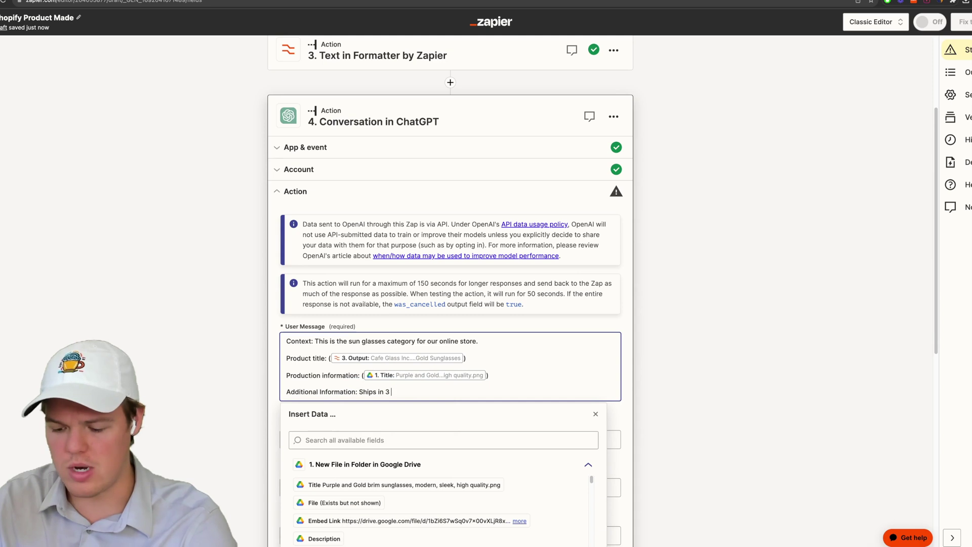
type("days,")
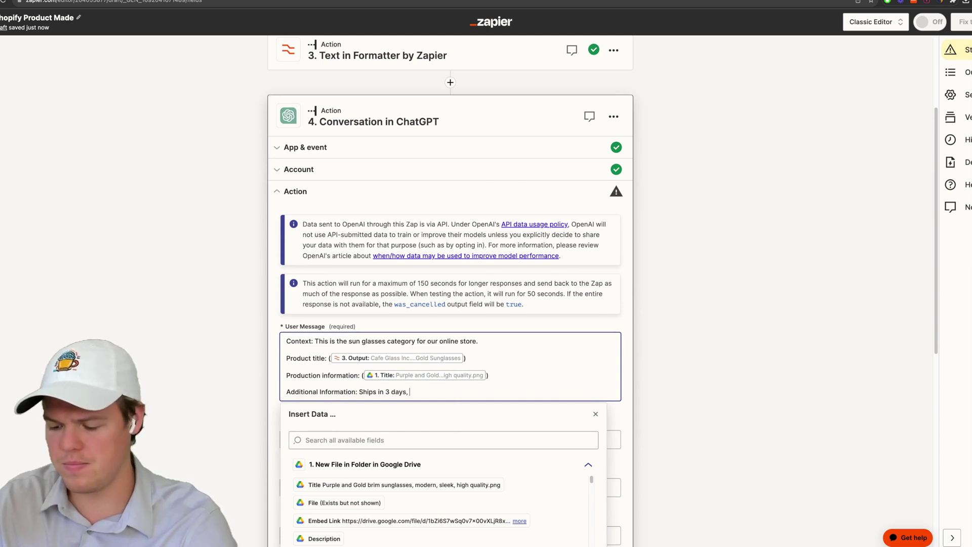
type(" made in germ")
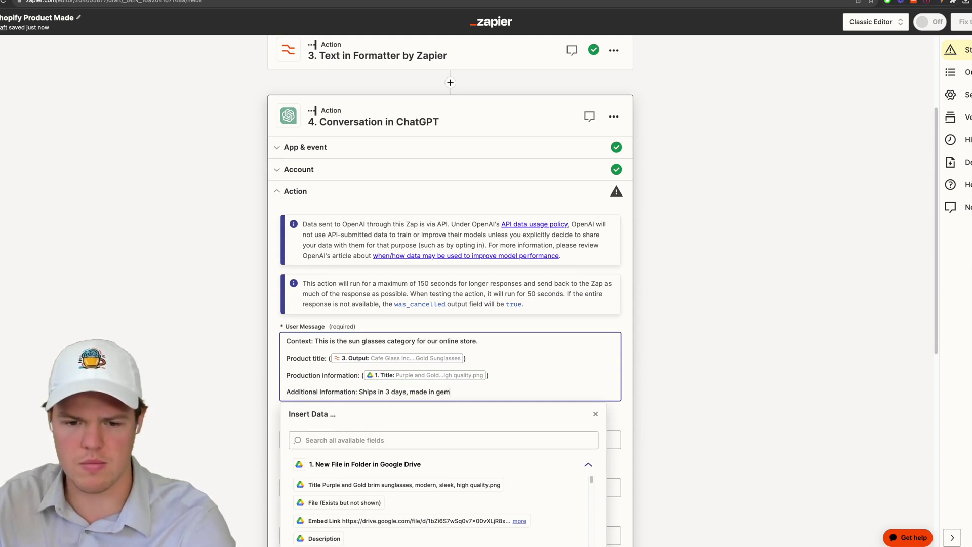
type("any")
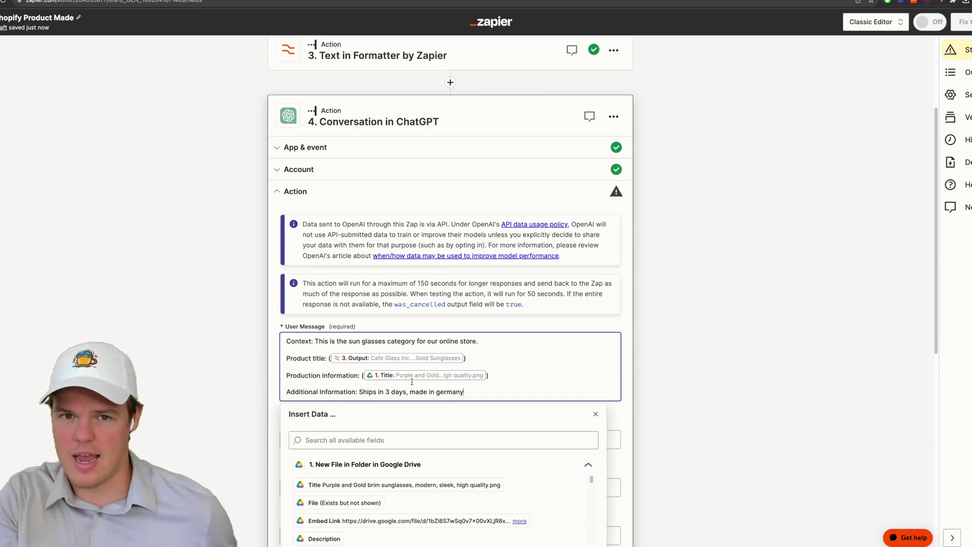
Request a bullet-point product description and add 'Format: Use HTML' to the prompt.
key("Return")
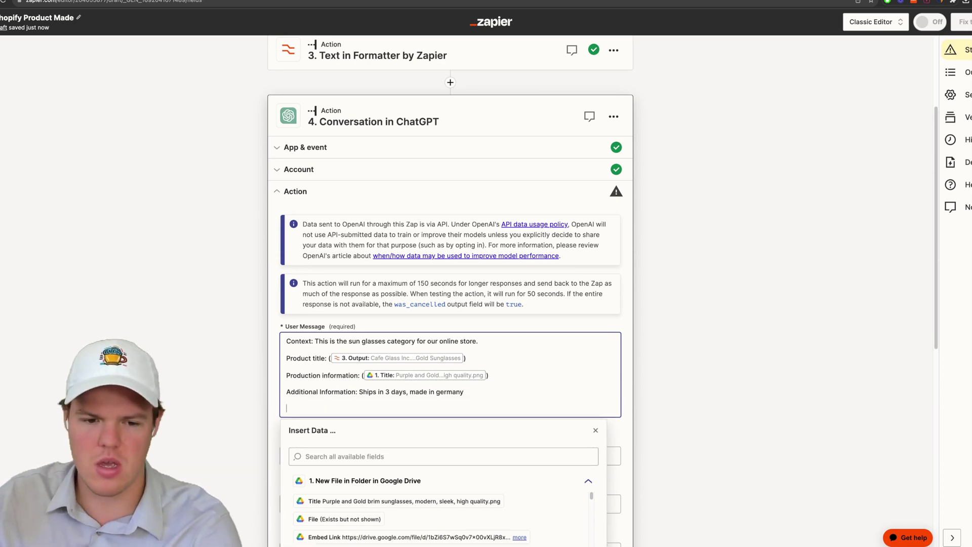
key("Return")
type("Generate a ")
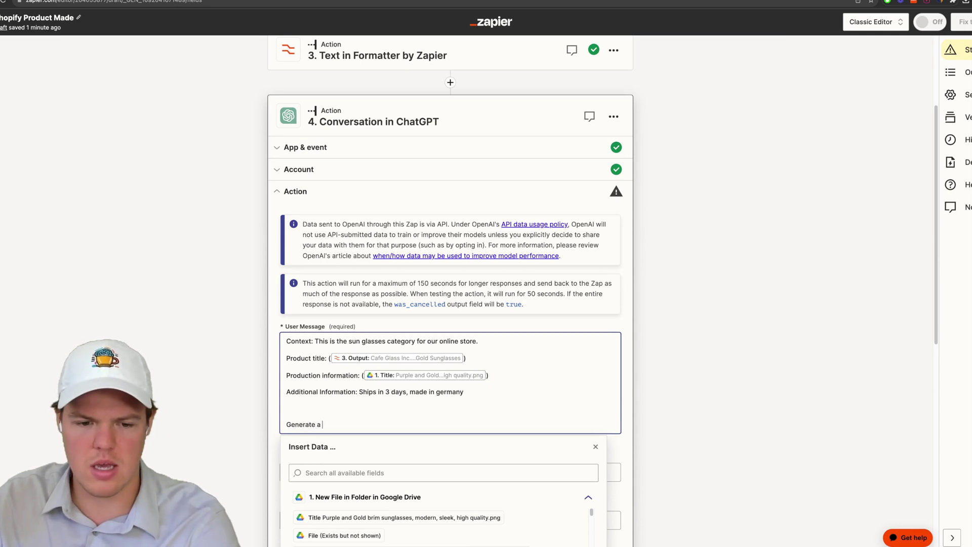
type("pr")
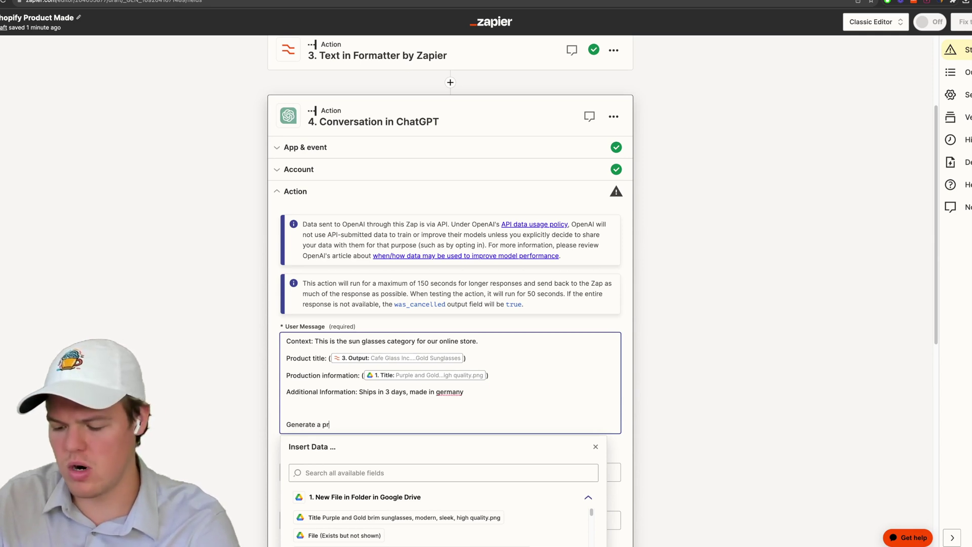
type("oduct description, use formatinh I")
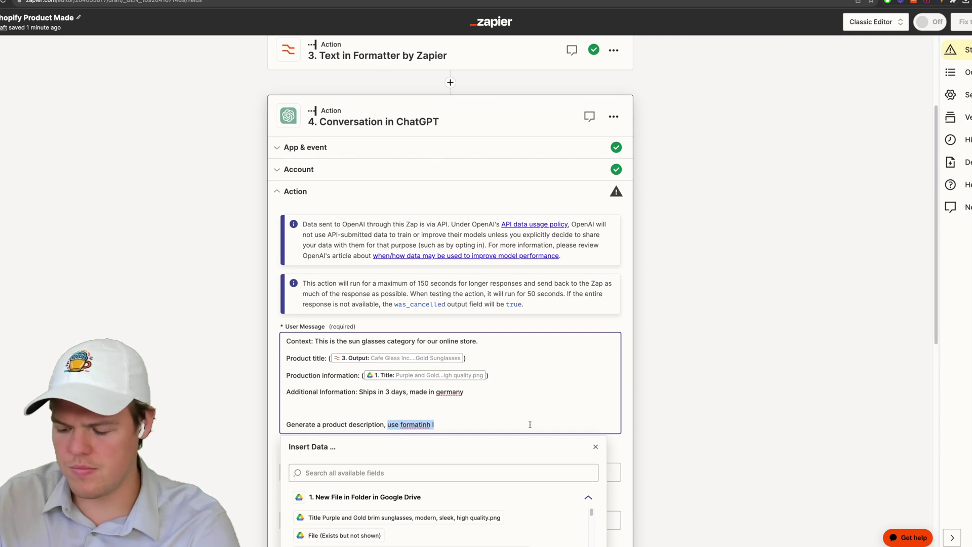
type("use bul")
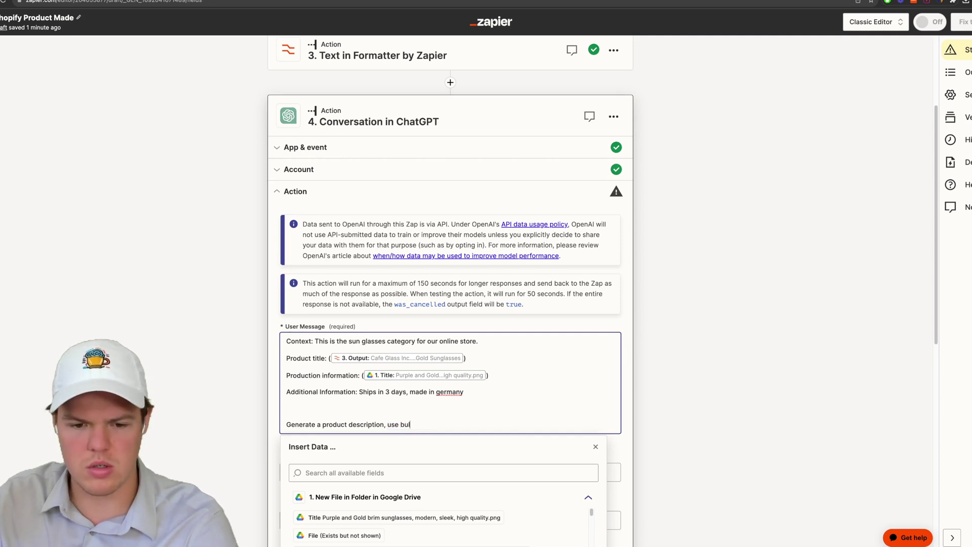
type("let points")
key("Return")
key("Return")
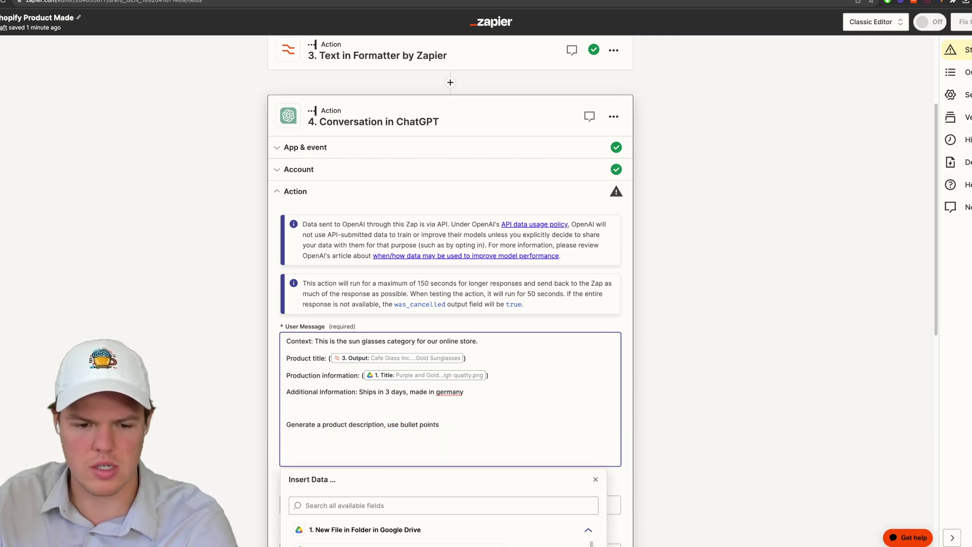
type("Format: U")
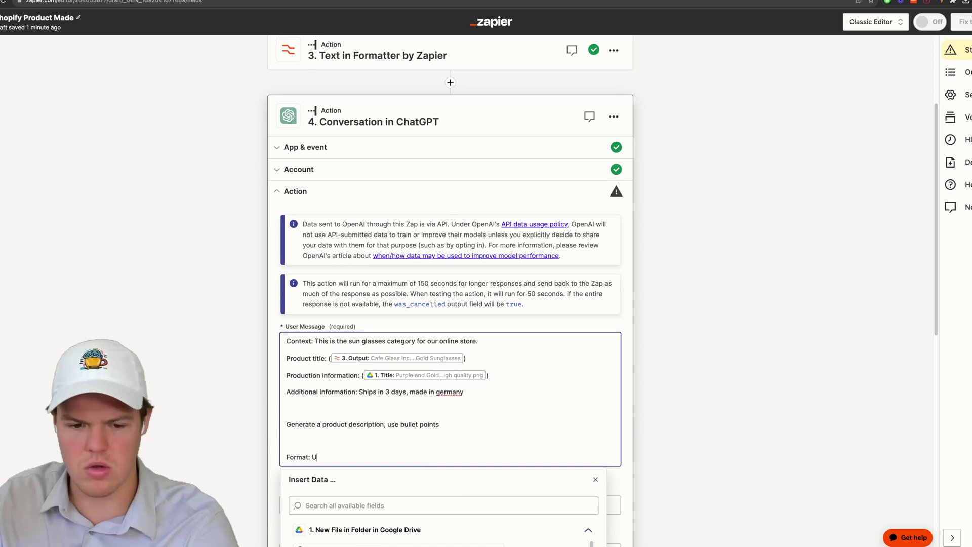
type("se HTML")
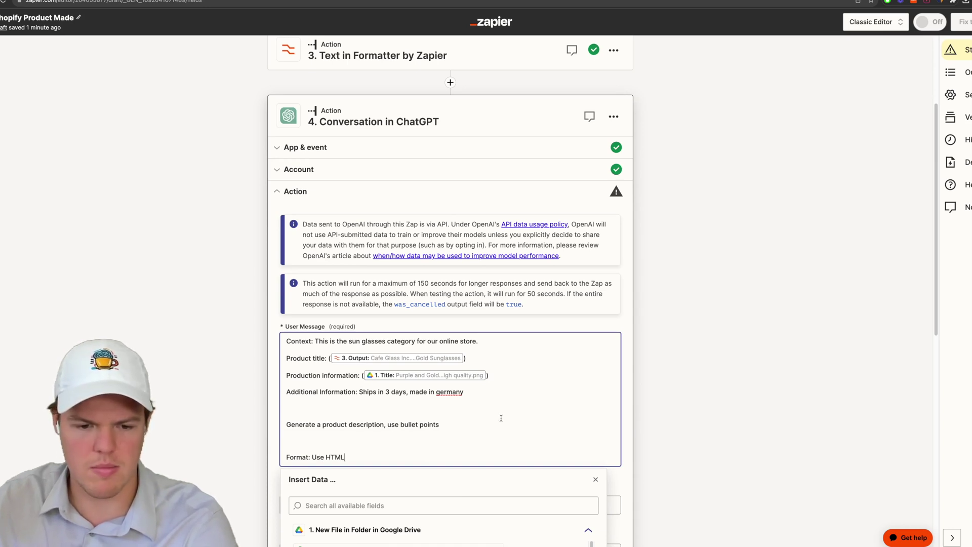
left_click(282, 406)
Set the ChatGPT model to gpt-4 and the memory key to shopdescrip.
scroll(370, 429, "down", 5)
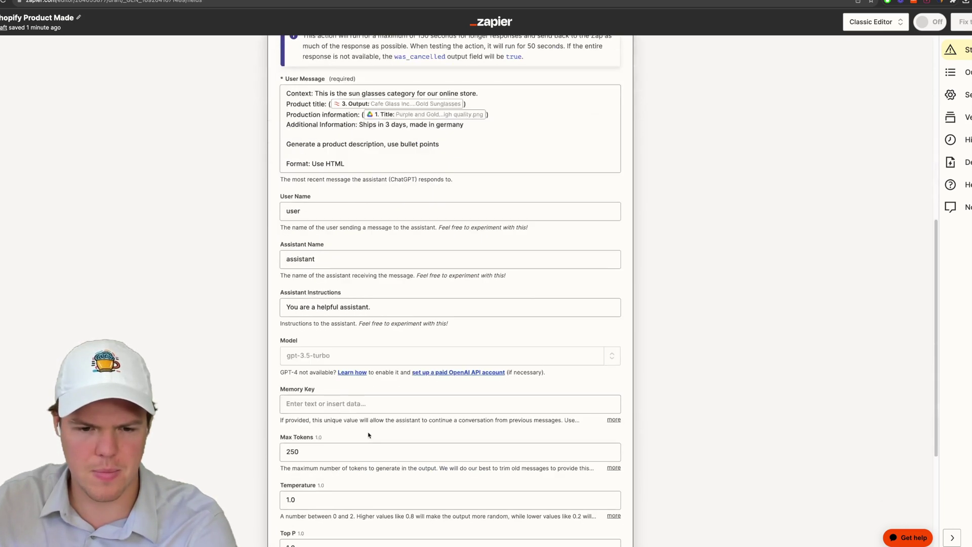
left_click(358, 350)
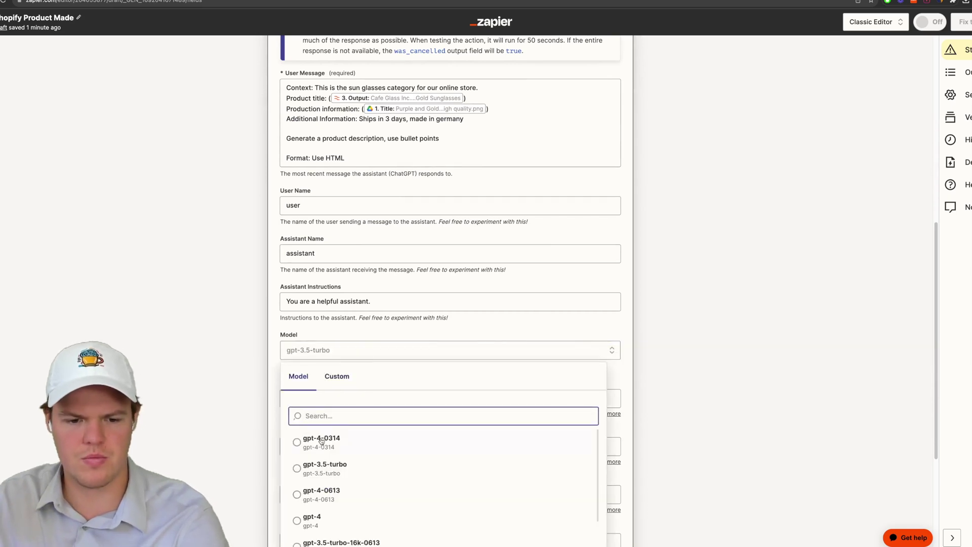
left_click(324, 490)
scroll(371, 393, "down", 1)
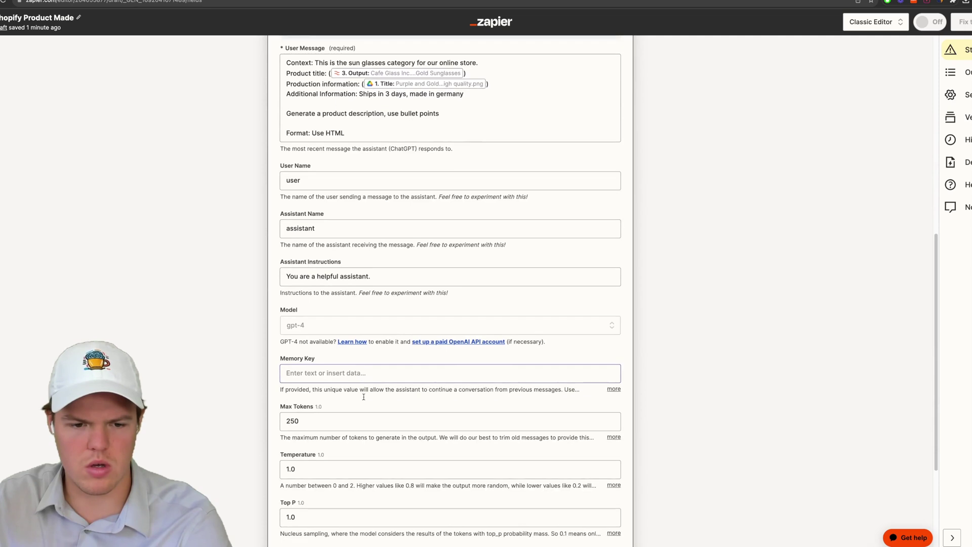
left_click(362, 373)
type("shopdescrip")
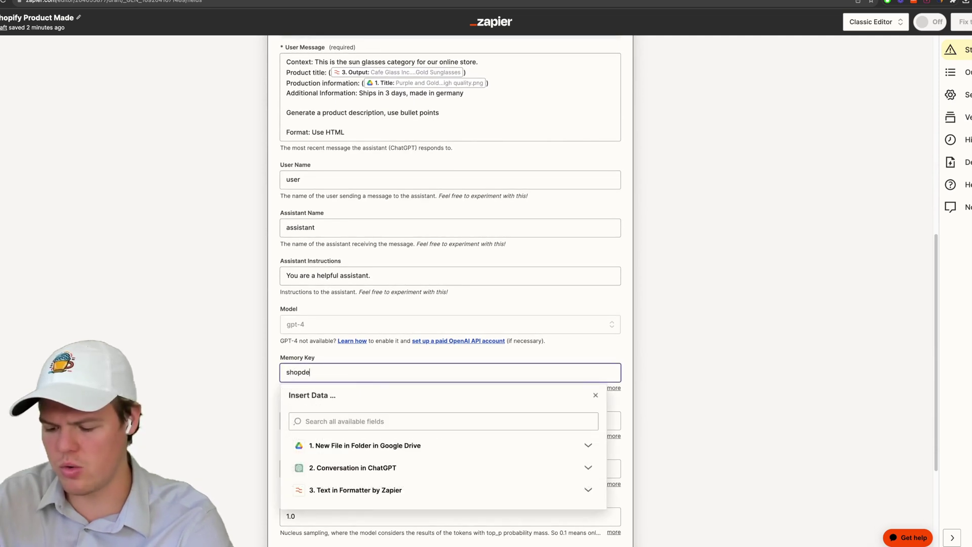
left_click(276, 394)
scroll(278, 393, "down", 5)
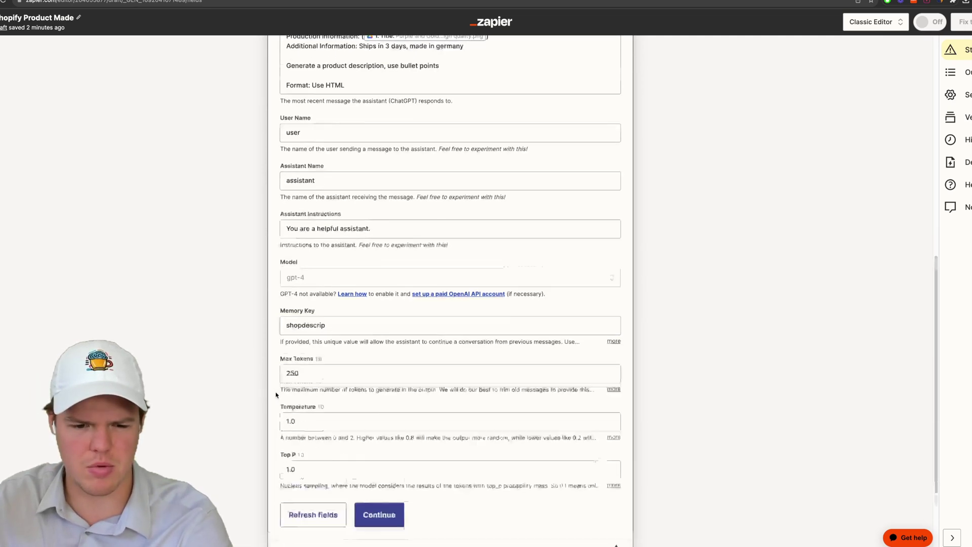
Test the ChatGPT description step, then go to the Shopify create-product step.
left_click(377, 424)
left_click(377, 411)
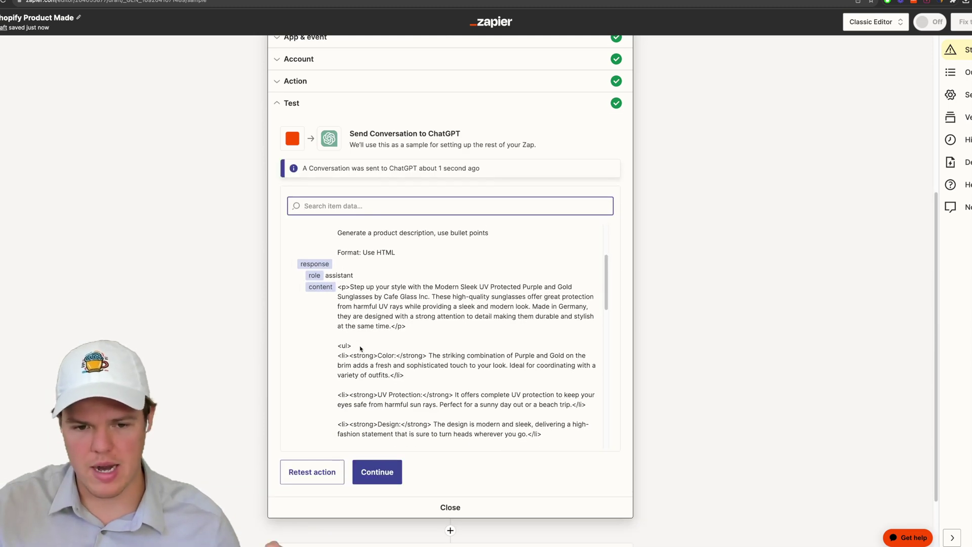
scroll(364, 348, "down", 4)
scroll(373, 348, "down", 1)
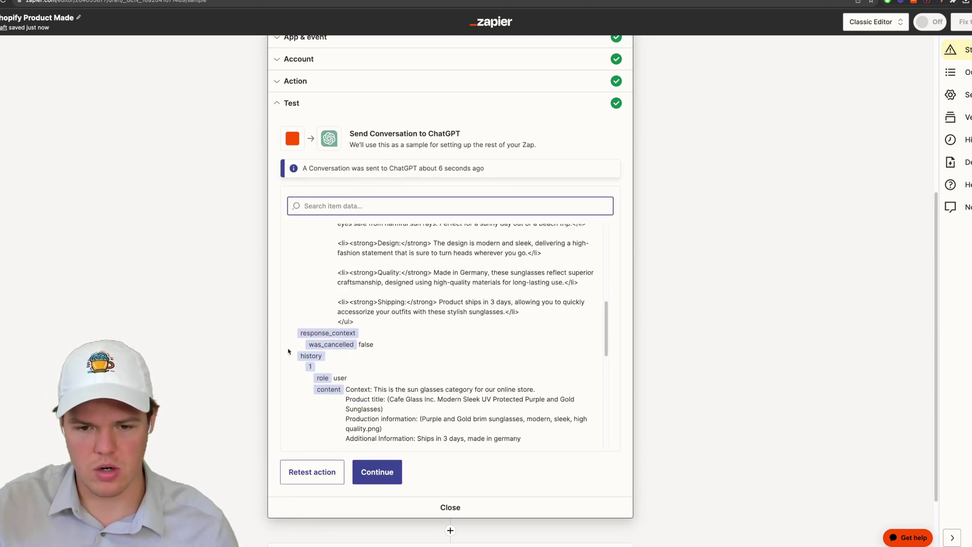
scroll(258, 364, "down", 2)
left_click(387, 486)
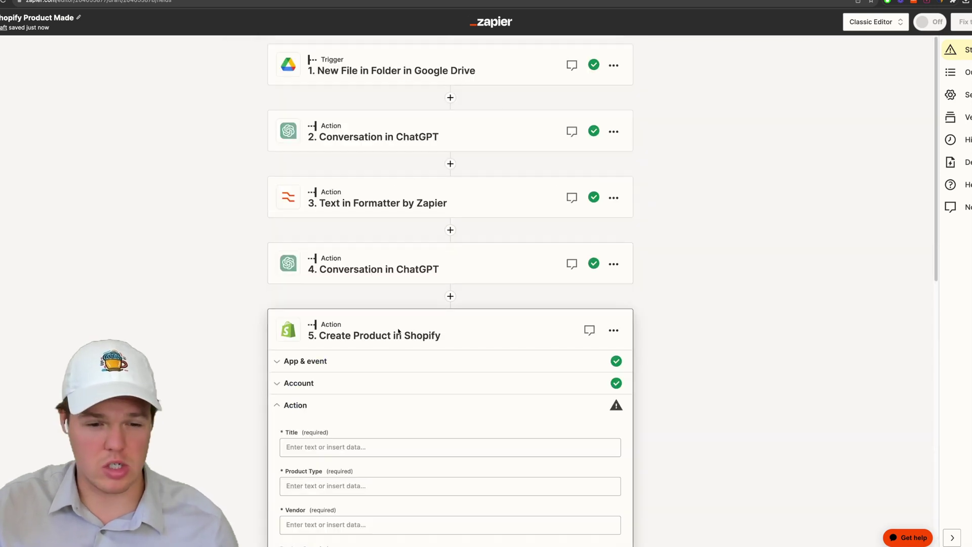
Map the Formatter Output to Title and ChatGPT's Assistant Response Message to Product Description.
left_click(360, 411)
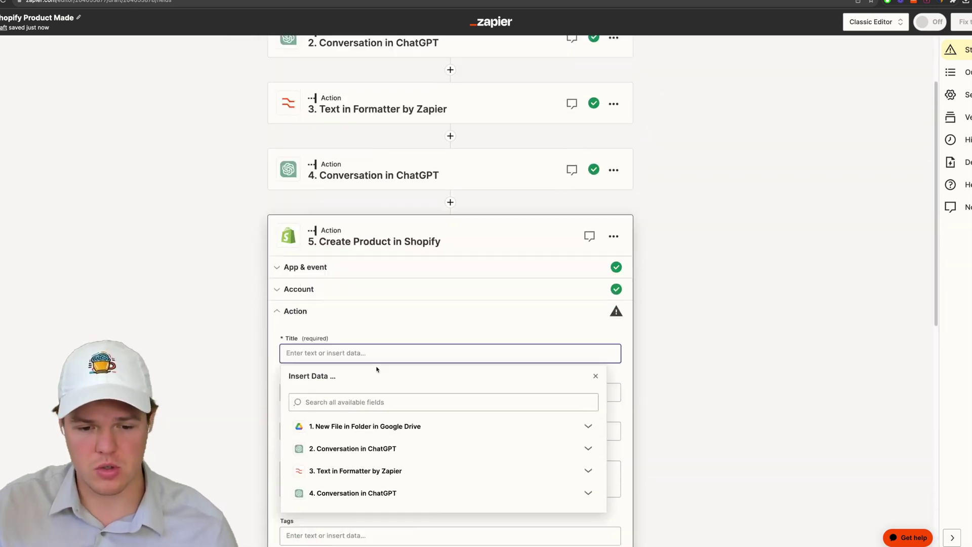
left_click(374, 373)
left_click(390, 412)
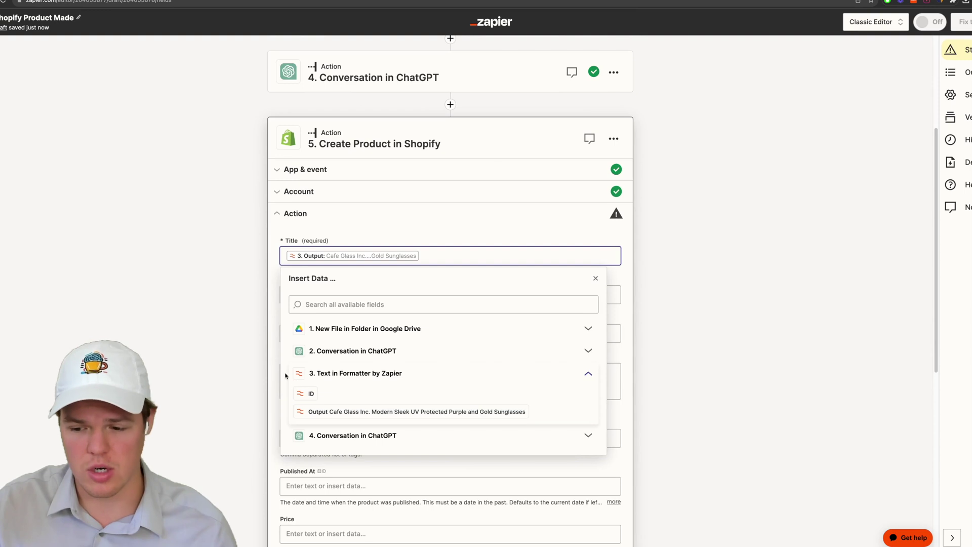
left_click(255, 379)
left_click(342, 367)
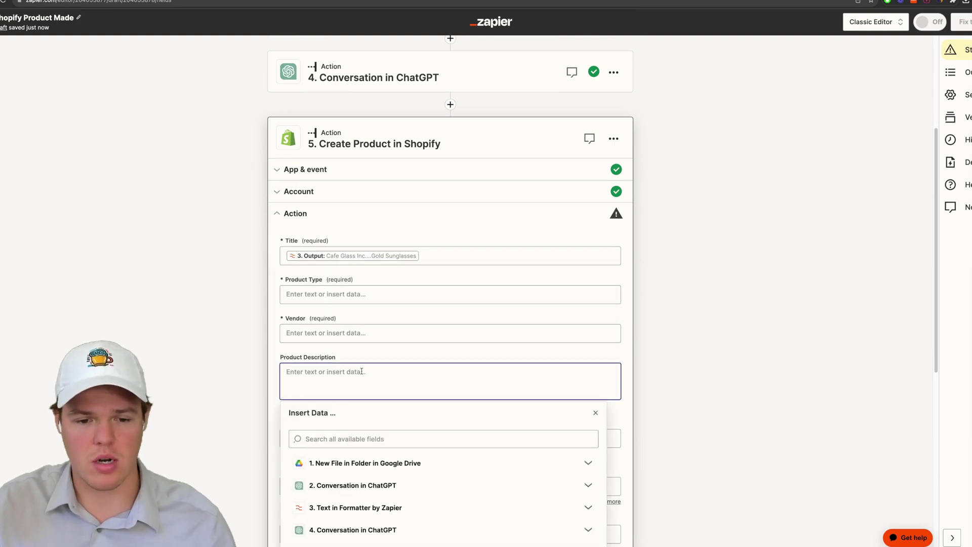
left_click(385, 471)
scroll(397, 465, "down", 5)
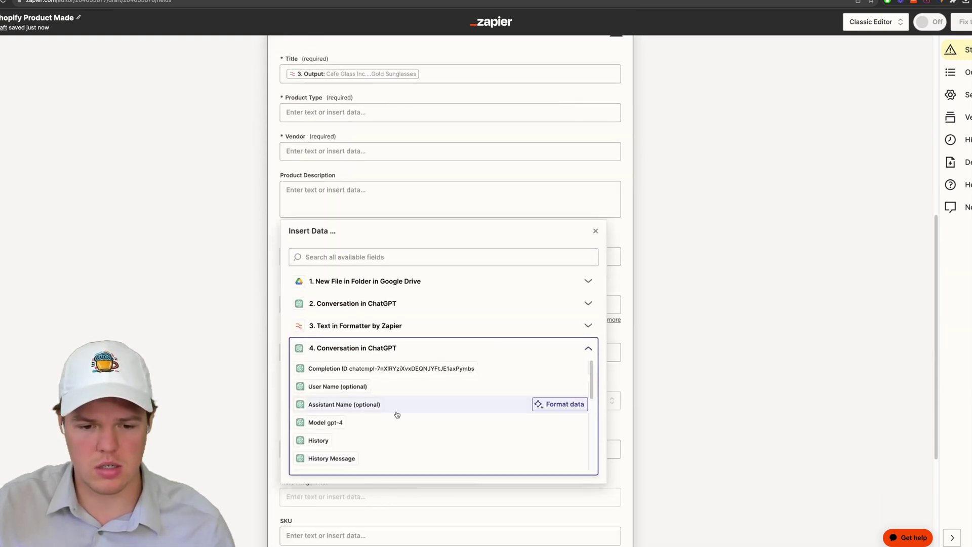
left_click(395, 445)
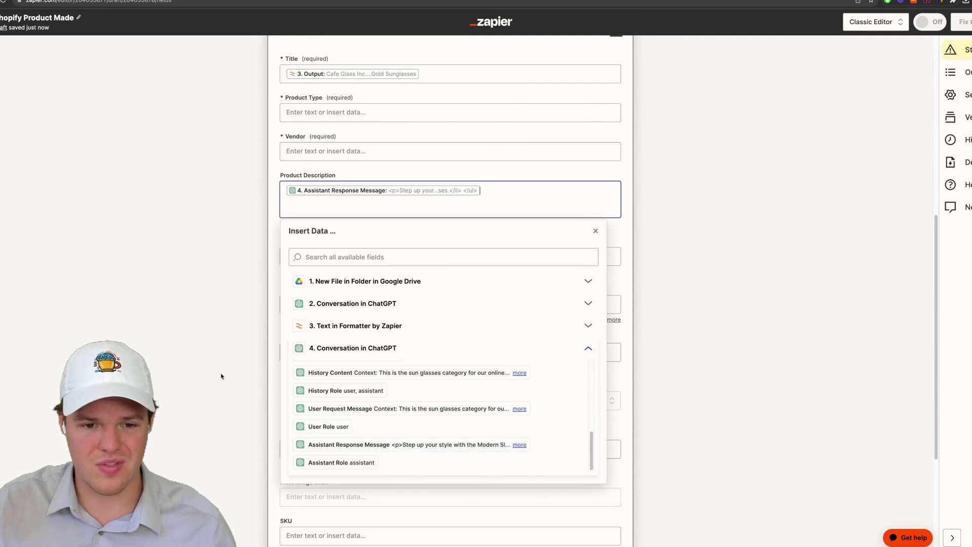
left_click(218, 376)
Set Product Type to 'sunglasses' and enter the vendor name ending in 'Glass Inc'.
scroll(218, 375, "up", 3)
left_click(304, 186)
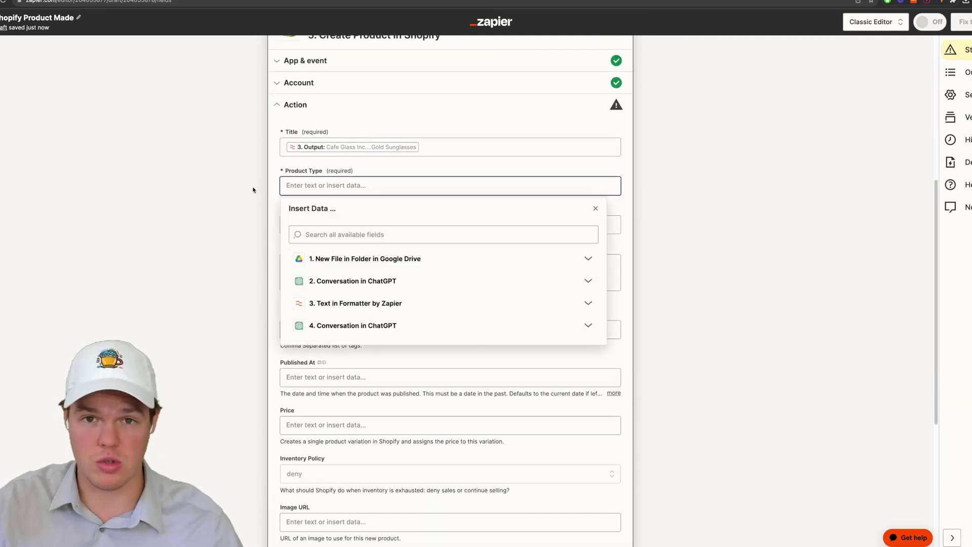
type("sunglasses")
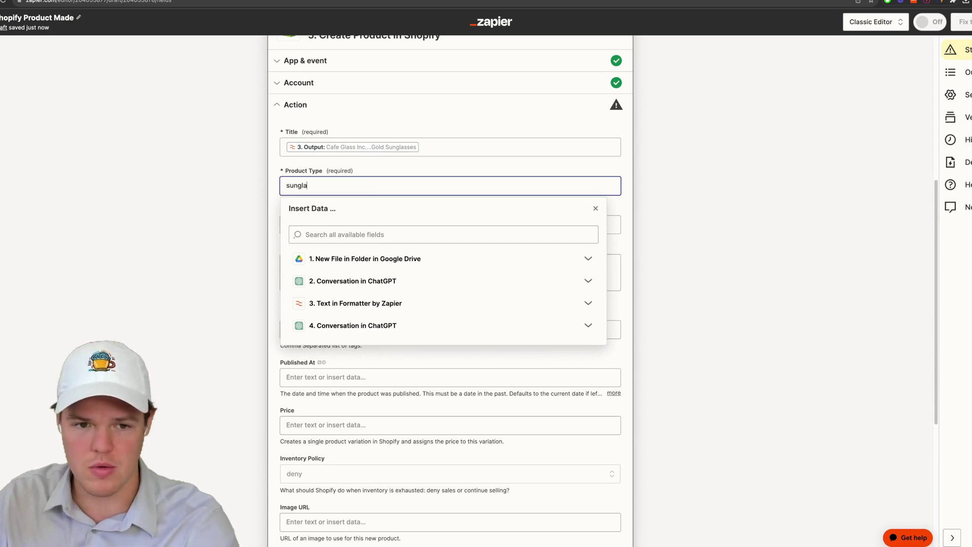
left_click(353, 223)
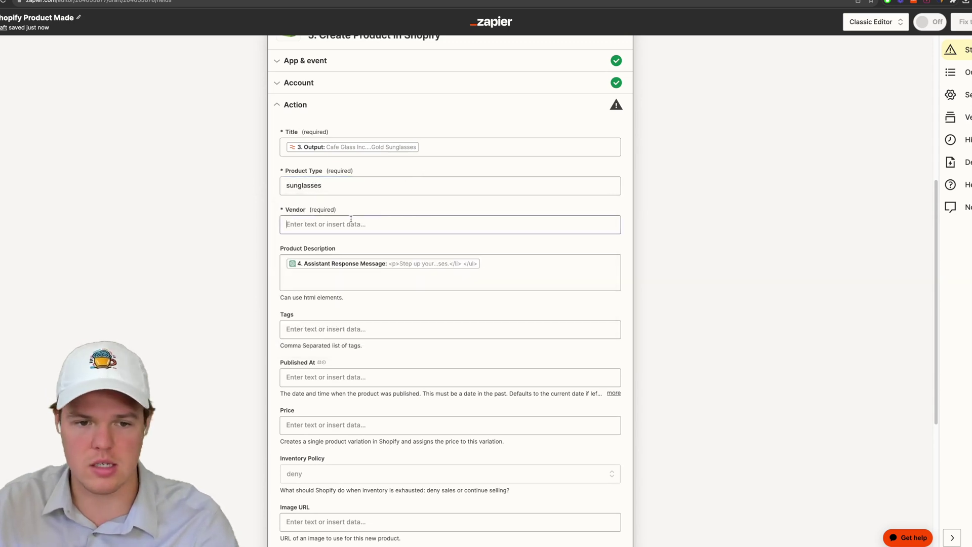
type("Web")
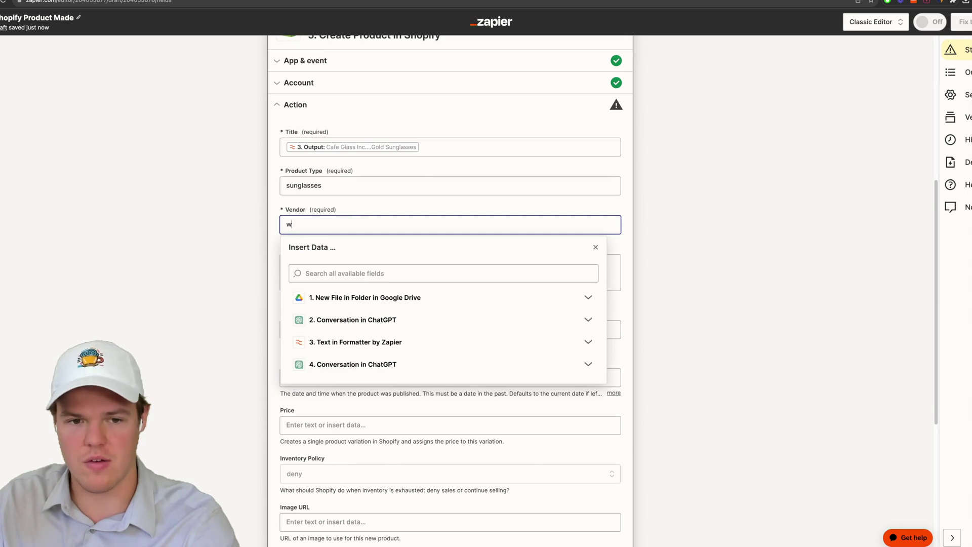
key("BackSpace")
key("BackSpace")
key("BackSpace")
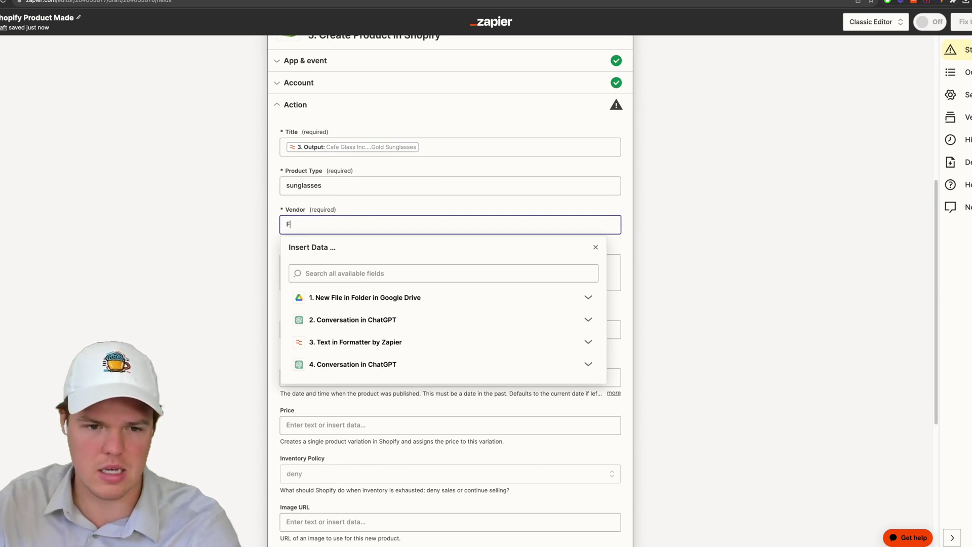
key("BackSpace")
type("Glass I")
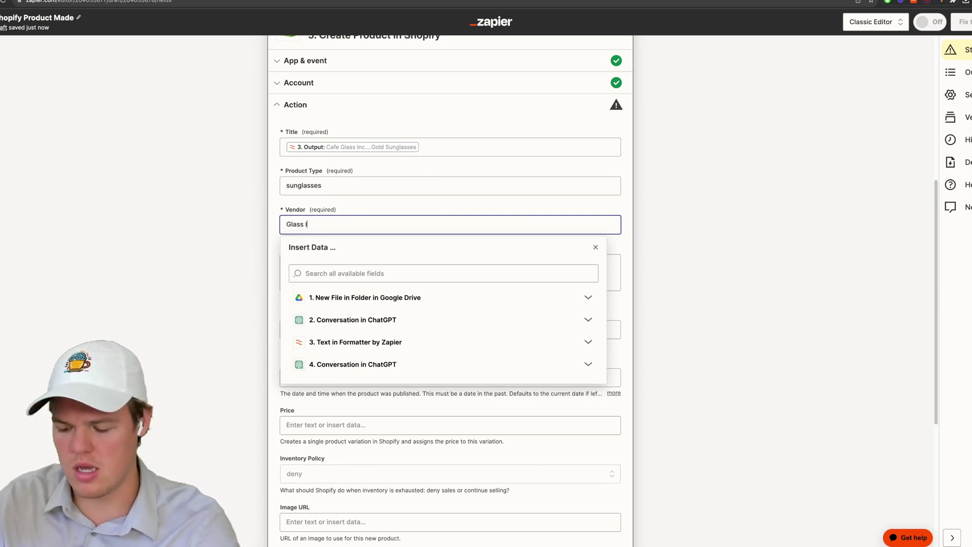
type("nc")
left_click(269, 217)
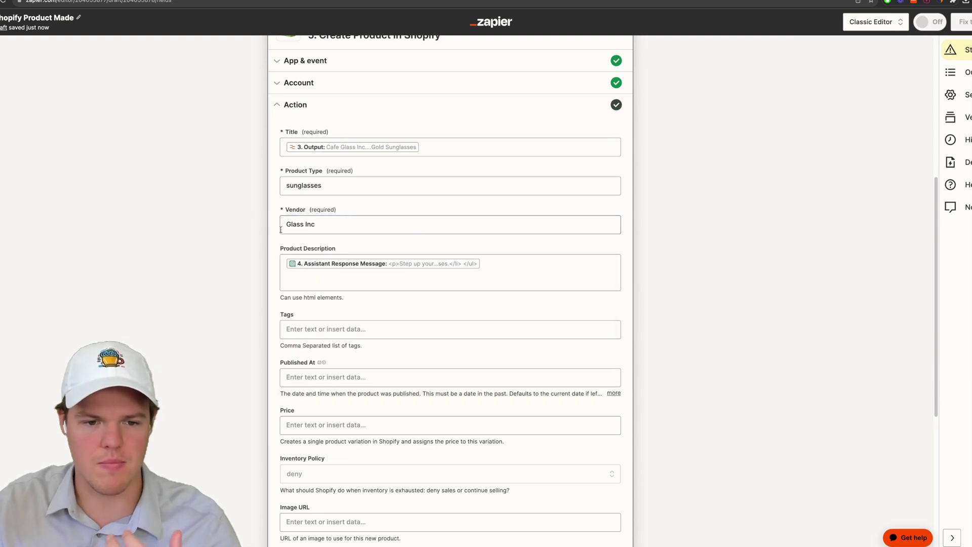
Leave Published At unset and give the product a price of 9.99.
scroll(304, 256, "down", 1)
scroll(299, 290, "down", 2)
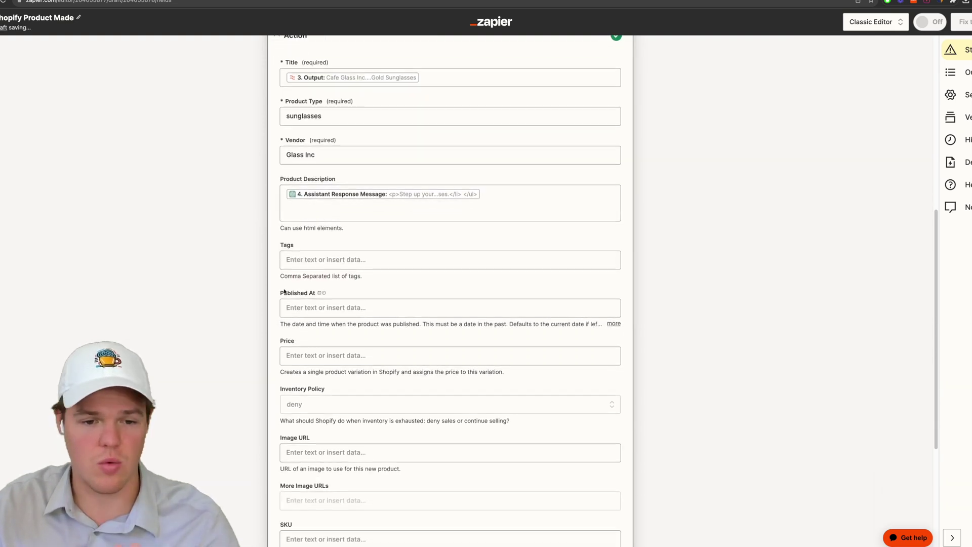
left_click(288, 308)
left_click(403, 286)
scroll(404, 285, "down", 3)
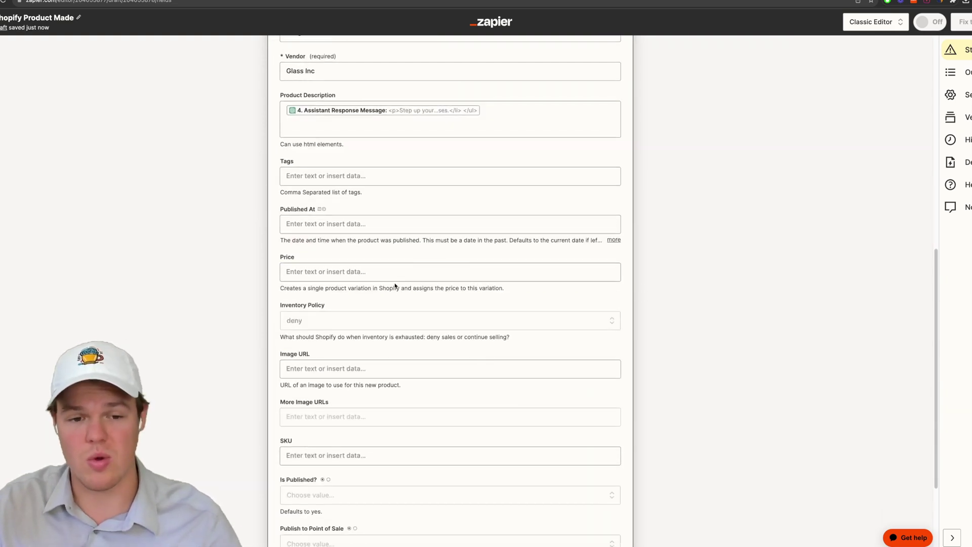
left_click(379, 272)
type("9.99")
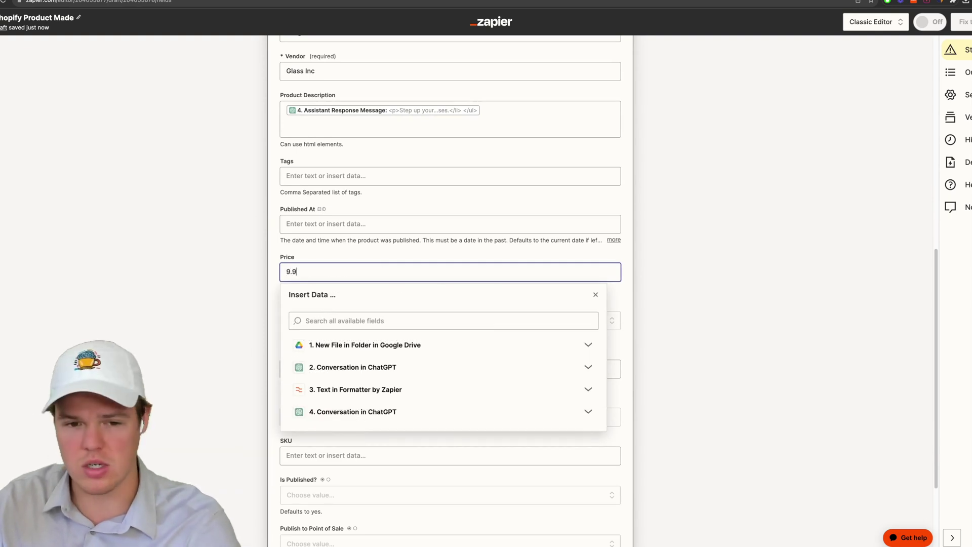
left_click(424, 247)
Use the Google Drive File as the product Image URL, leaving More Image URLs empty.
scroll(425, 249, "down", 2)
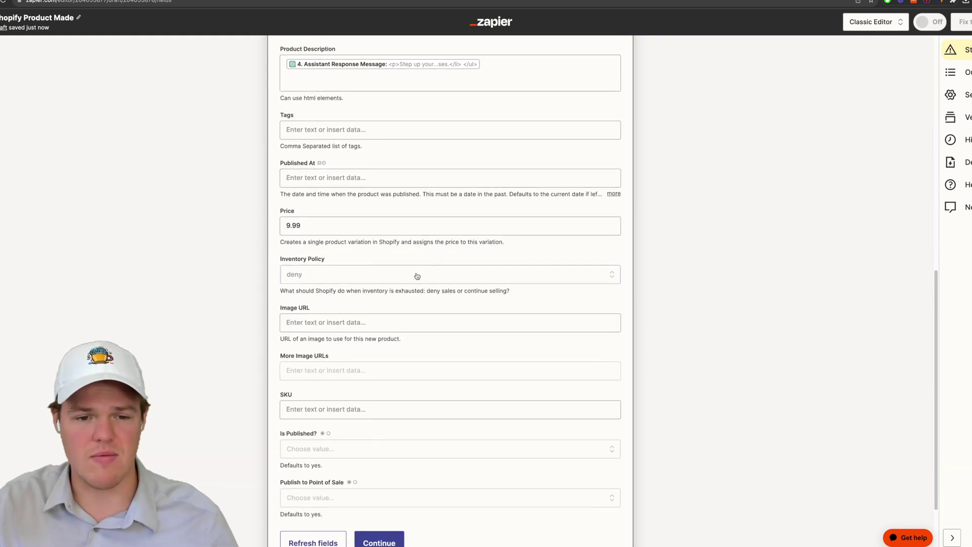
scroll(407, 302, "down", 1)
left_click(396, 305)
left_click(375, 378)
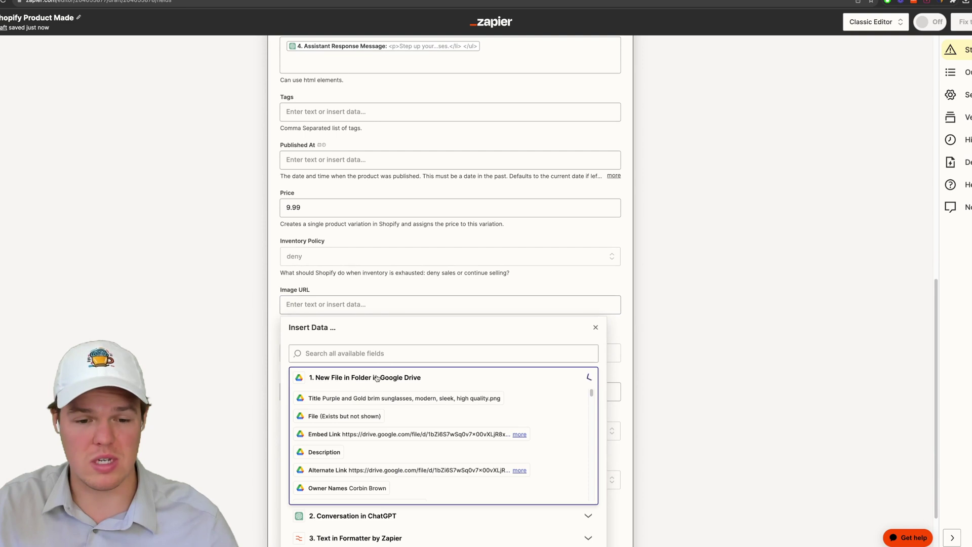
left_click(362, 415)
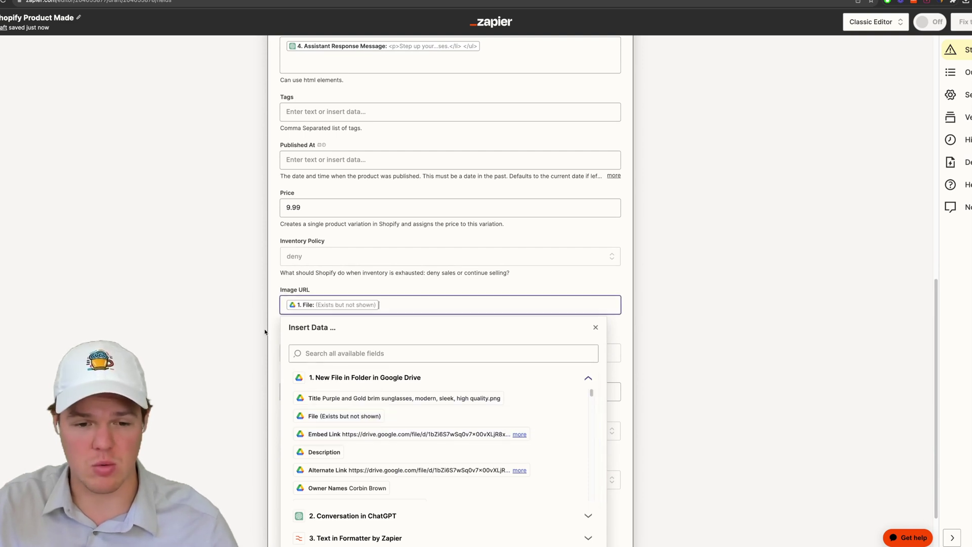
left_click(267, 332)
scroll(304, 319, "down", 1)
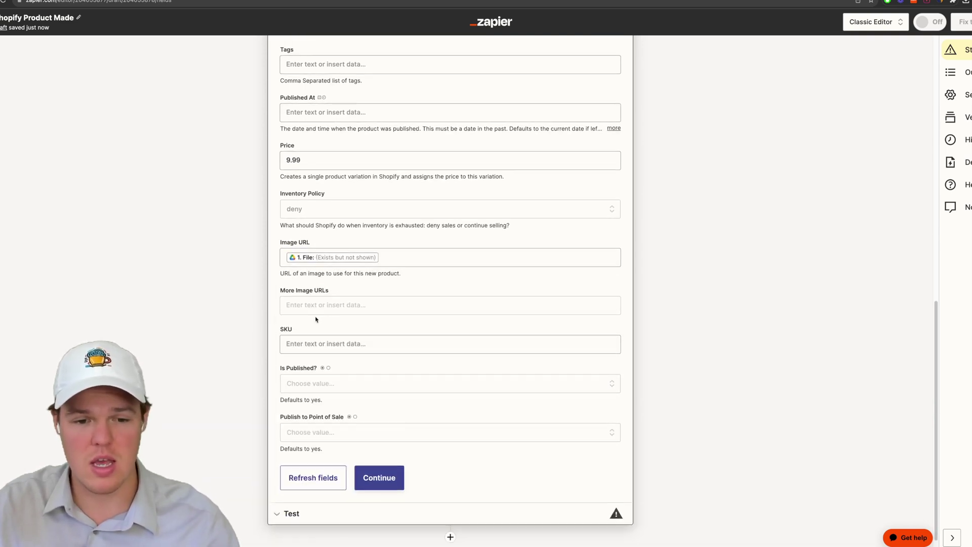
left_click(331, 306)
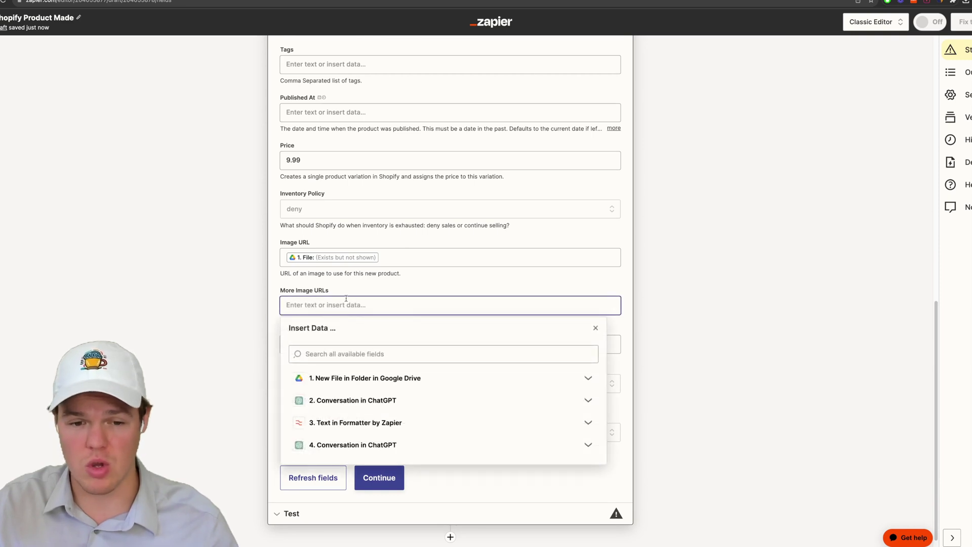
left_click(276, 307)
Set Is Published? to True and Publish to Point of Sale to False, then continue.
scroll(283, 311, "down", 1)
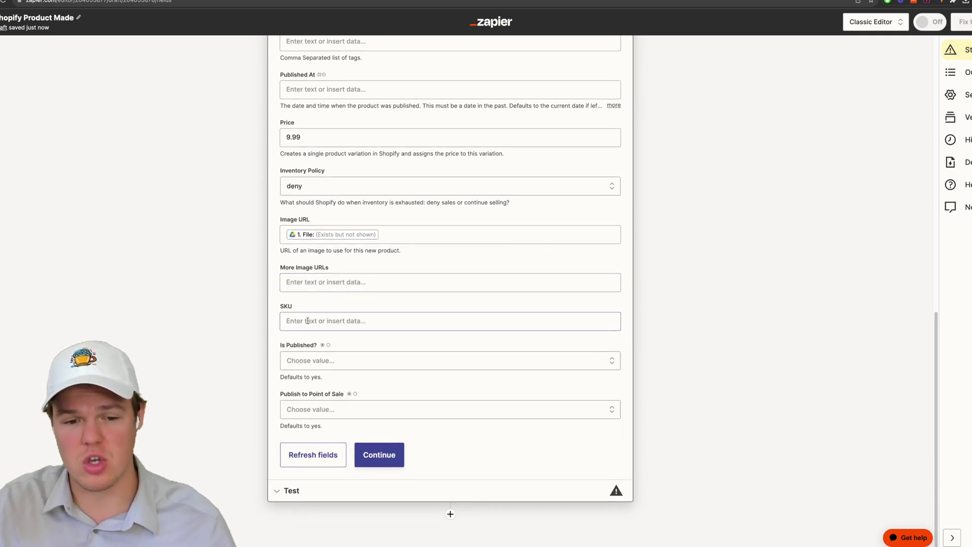
left_click(324, 360)
left_click(310, 476)
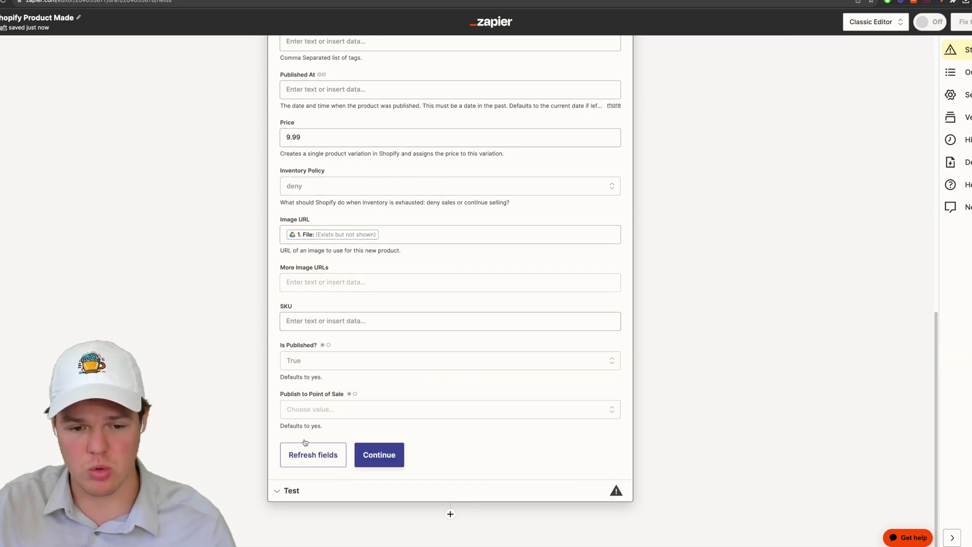
left_click(299, 408)
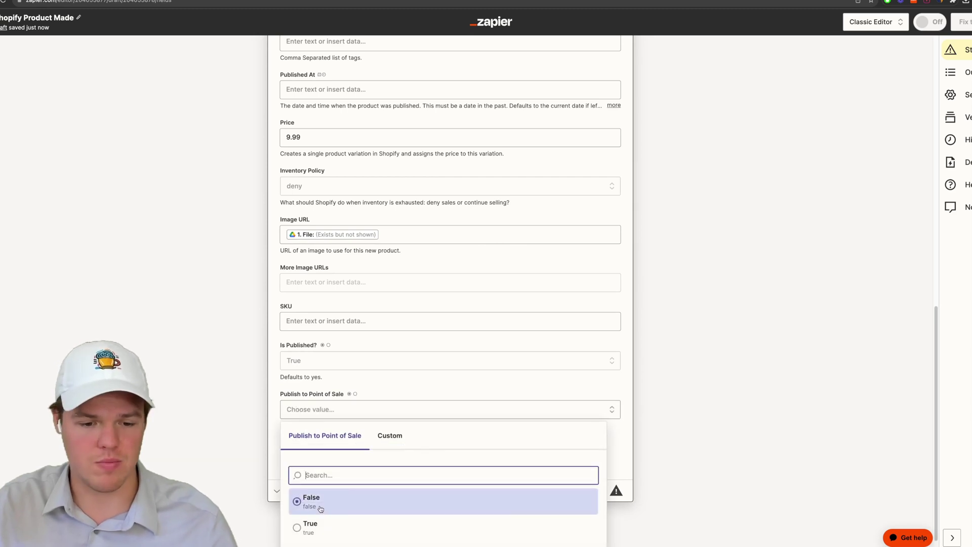
left_click(309, 501)
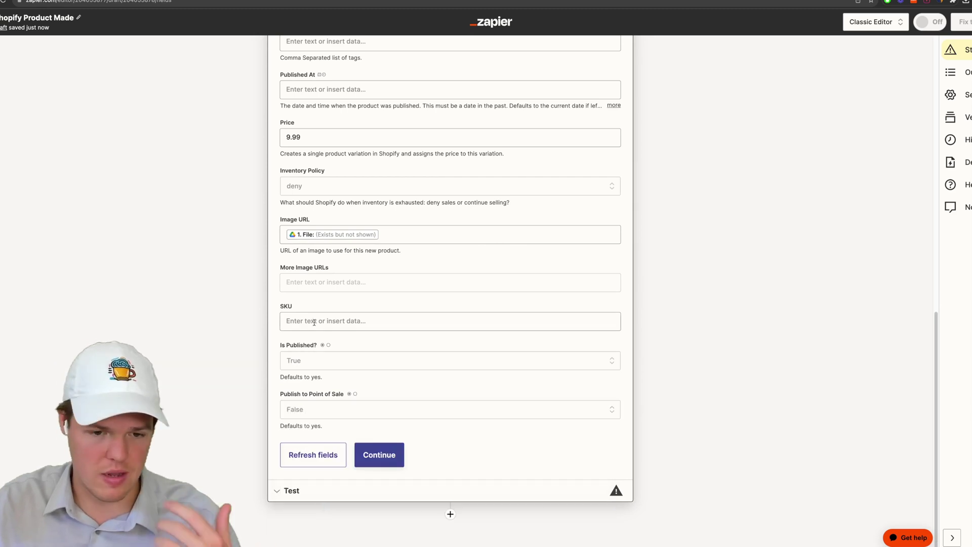
left_click(380, 455)
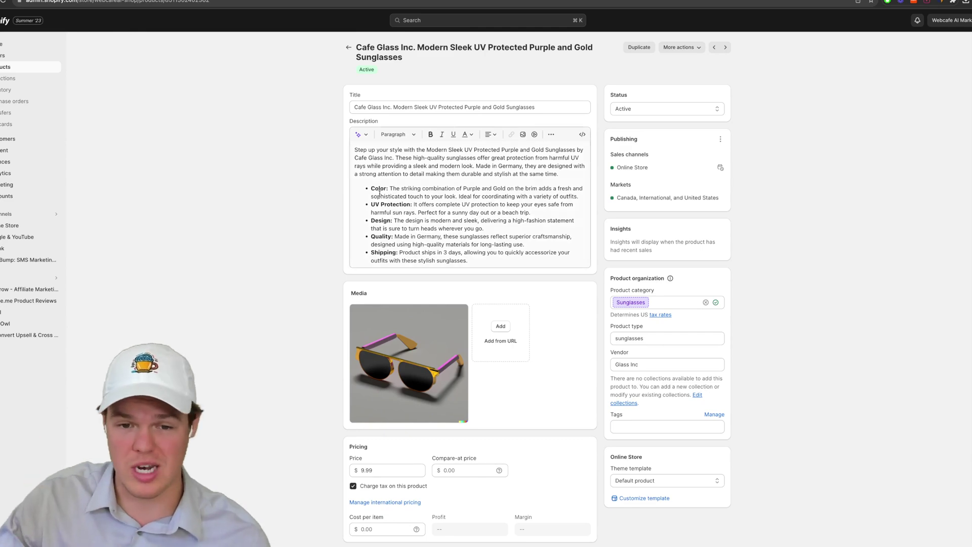
Review the new sunglasses product's details in Shopify admin and check its More actions menu.
scroll(380, 194, "down", 1)
scroll(300, 276, "down", 5)
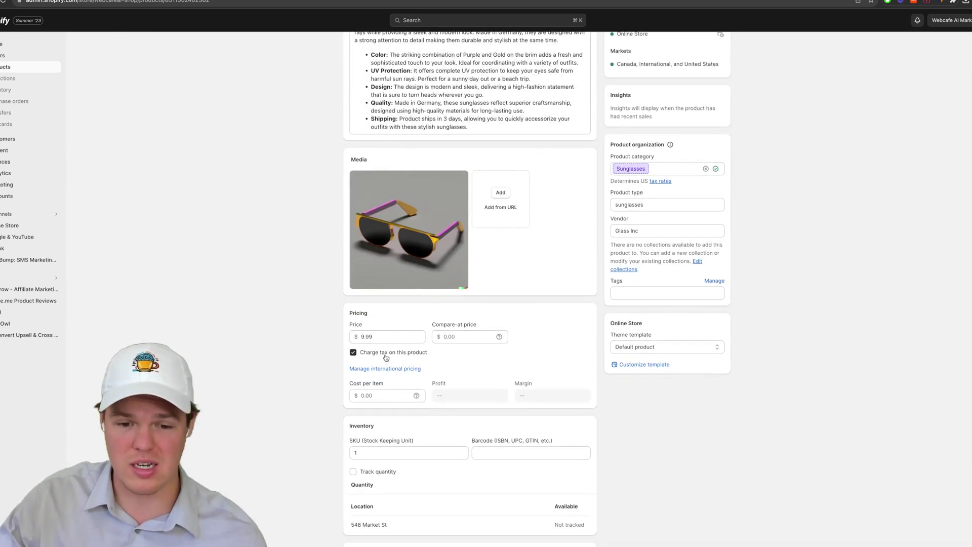
scroll(270, 314, "up", 7)
scroll(270, 315, "down", 1)
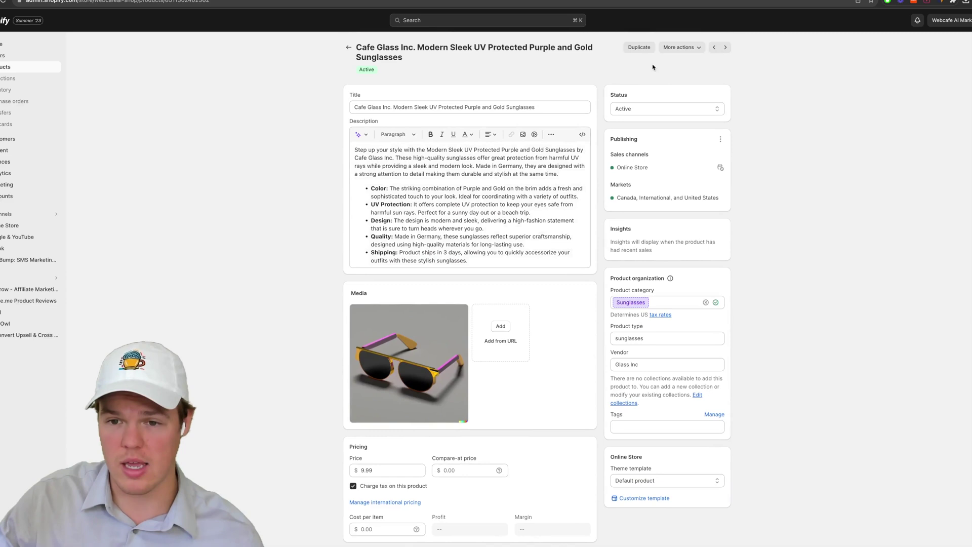
left_click(682, 47)
left_click(676, 288)
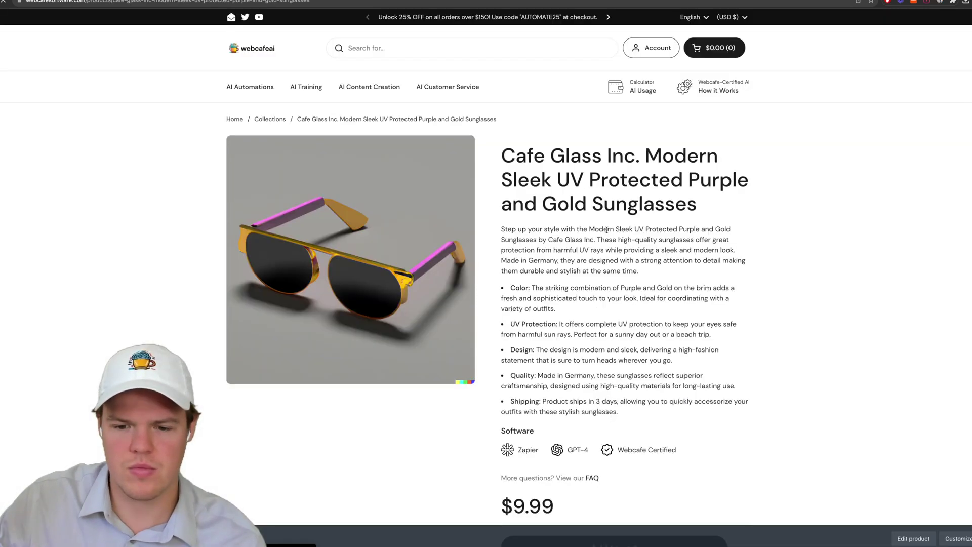
scroll(655, 238, "down", 2)
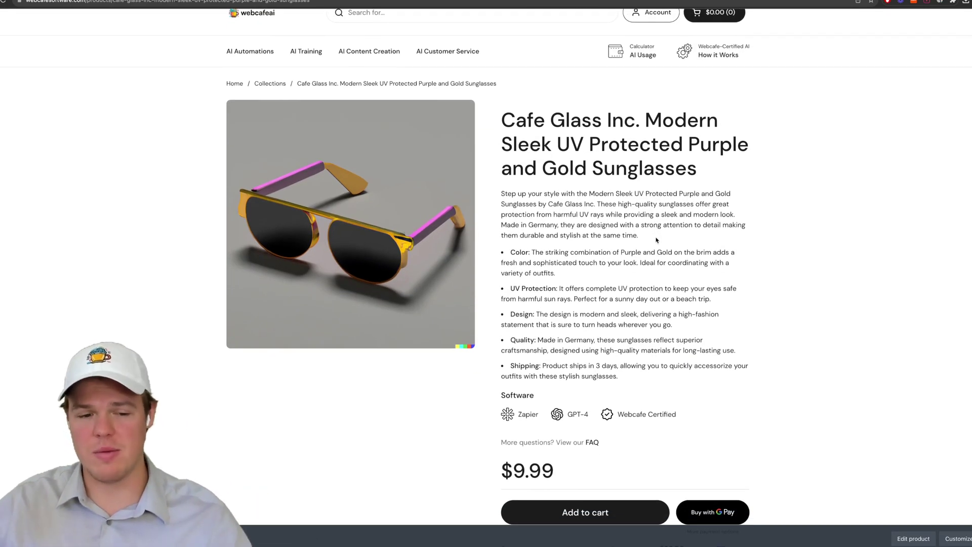
scroll(657, 240, "down", 1)
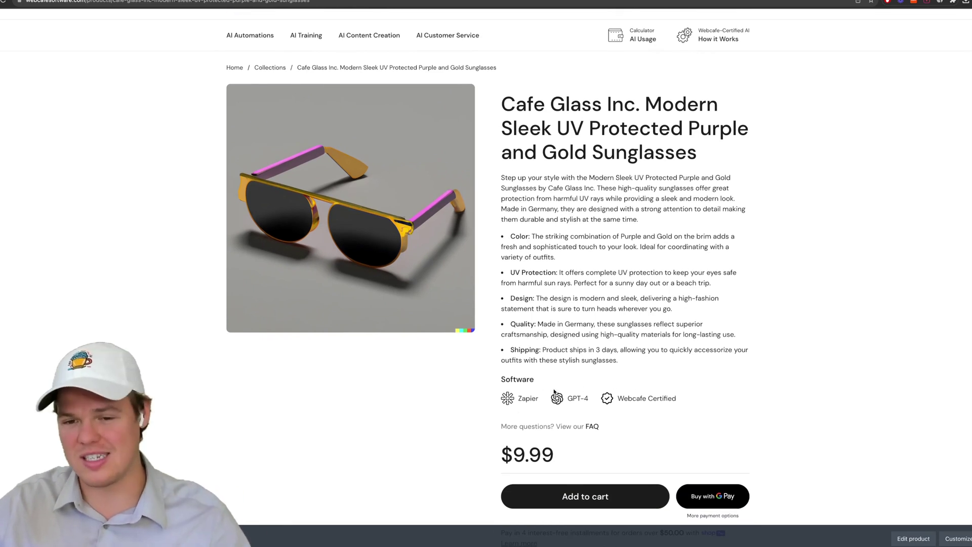
scroll(583, 332, "up", 2)
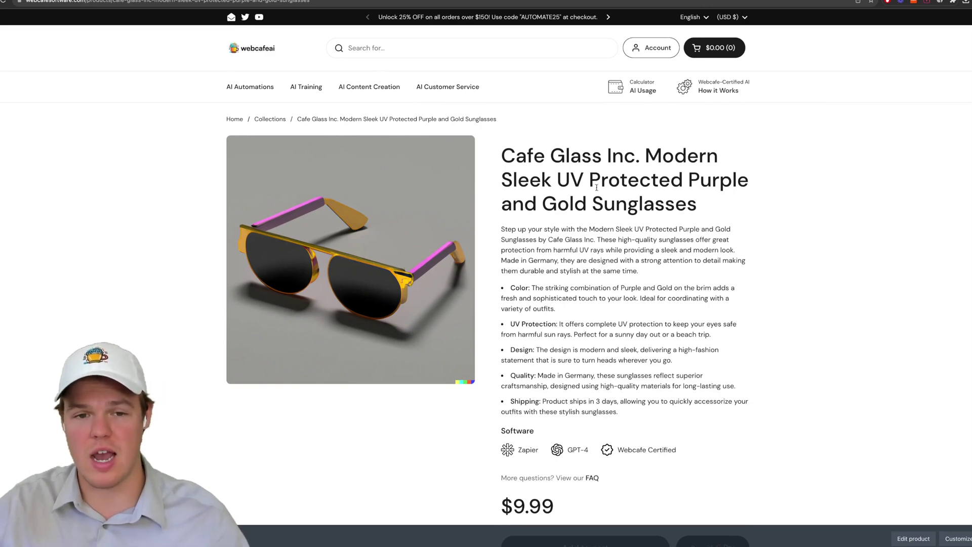
scroll(589, 187, "down", 10)
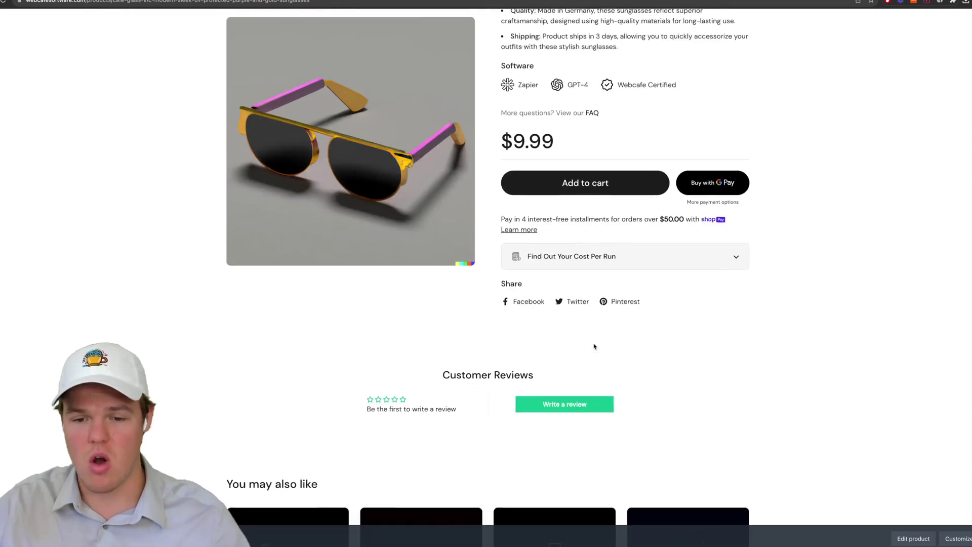
scroll(594, 346, "down", 5)
scroll(594, 347, "up", 10)
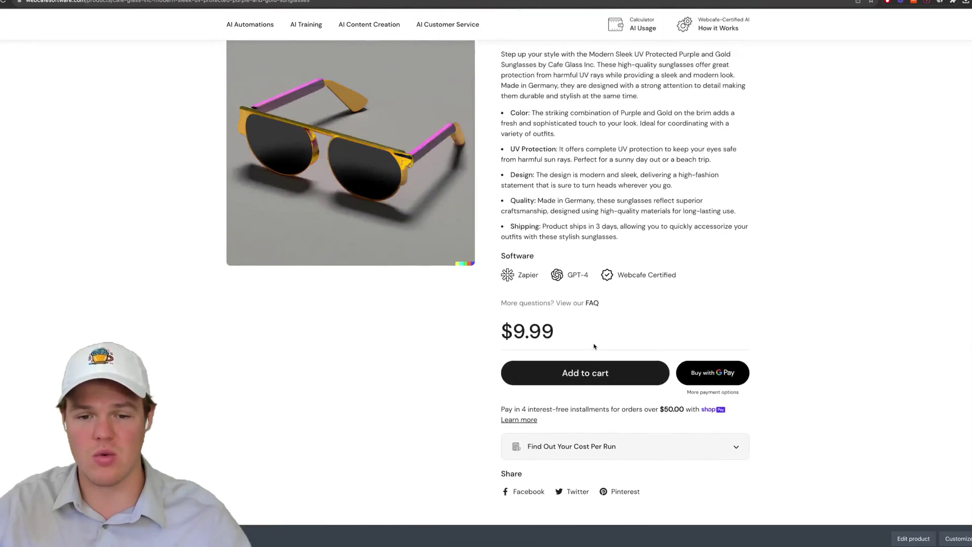
scroll(594, 346, "up", 5)
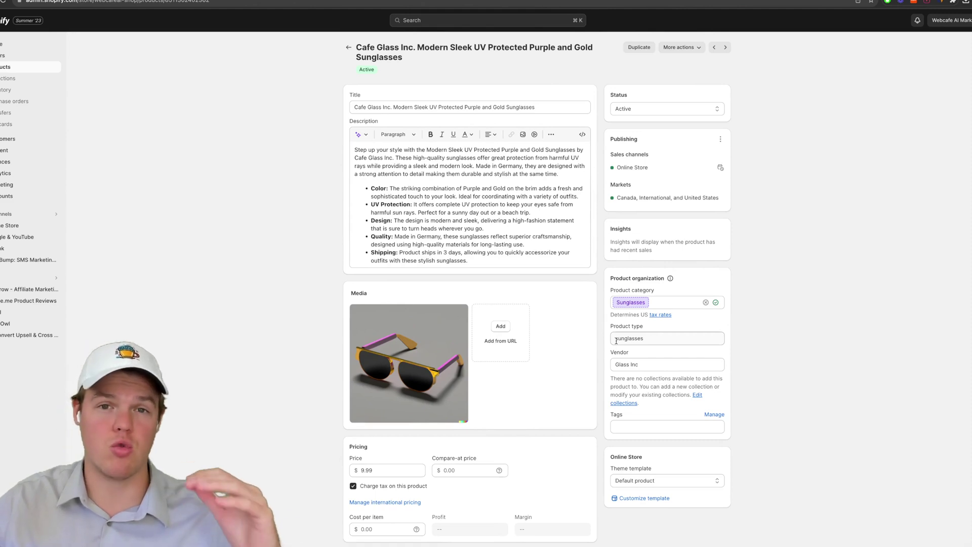
scroll(600, 354, "down", 2)
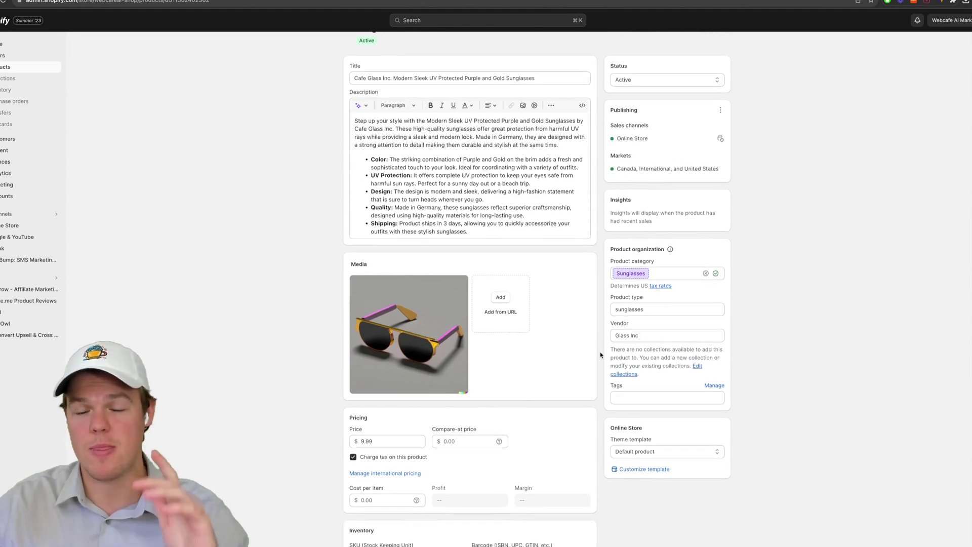
scroll(600, 355, "down", 10)
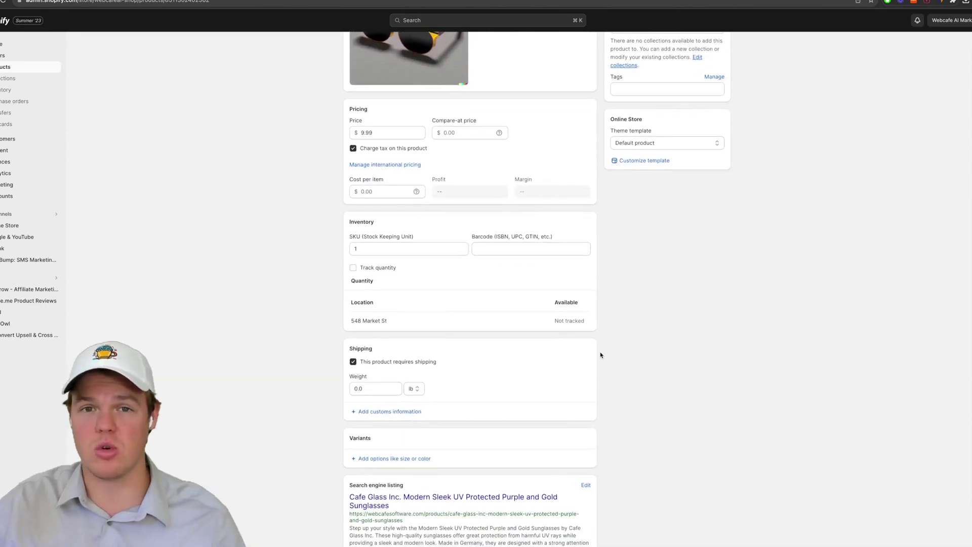
scroll(601, 355, "down", 3)
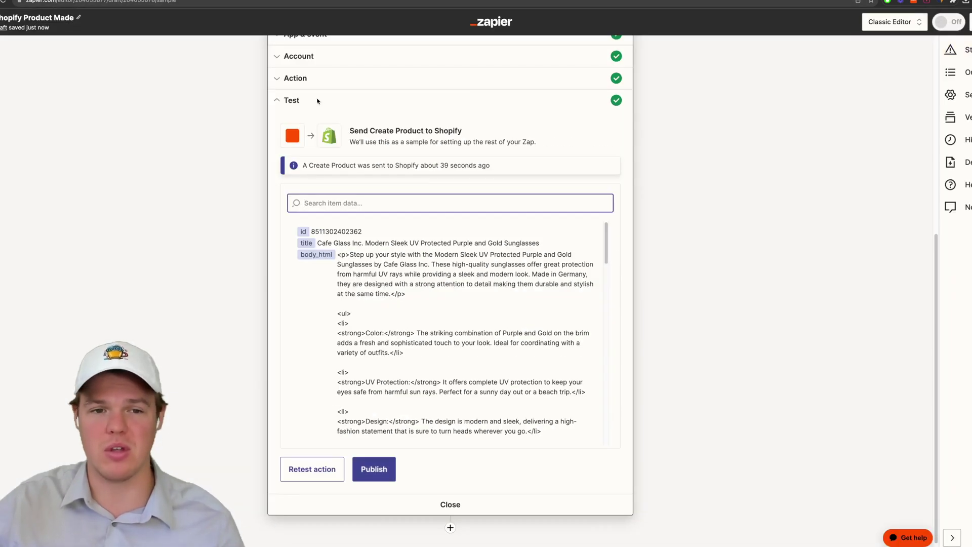
left_click(314, 78)
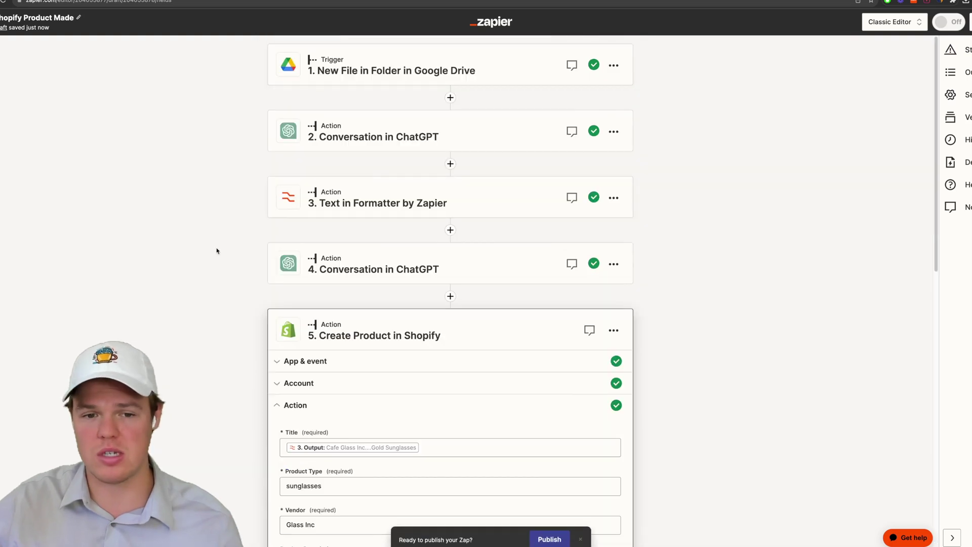
scroll(217, 250, "down", 5)
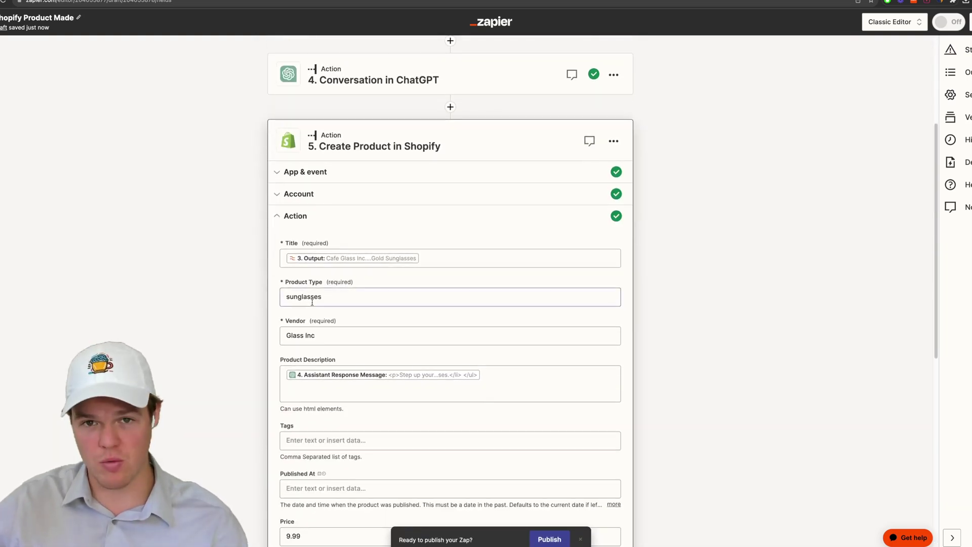
scroll(311, 302, "down", 8)
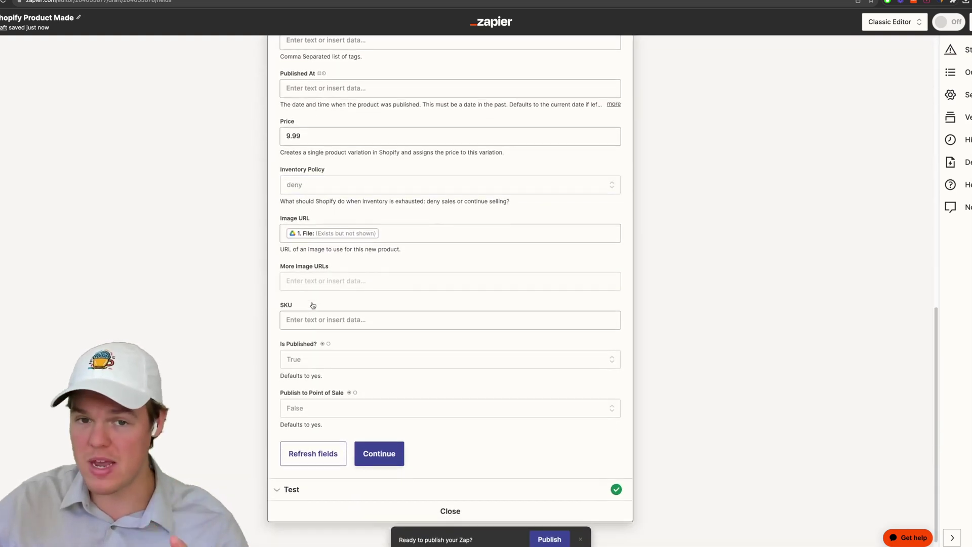
scroll(313, 305, "down", 1)
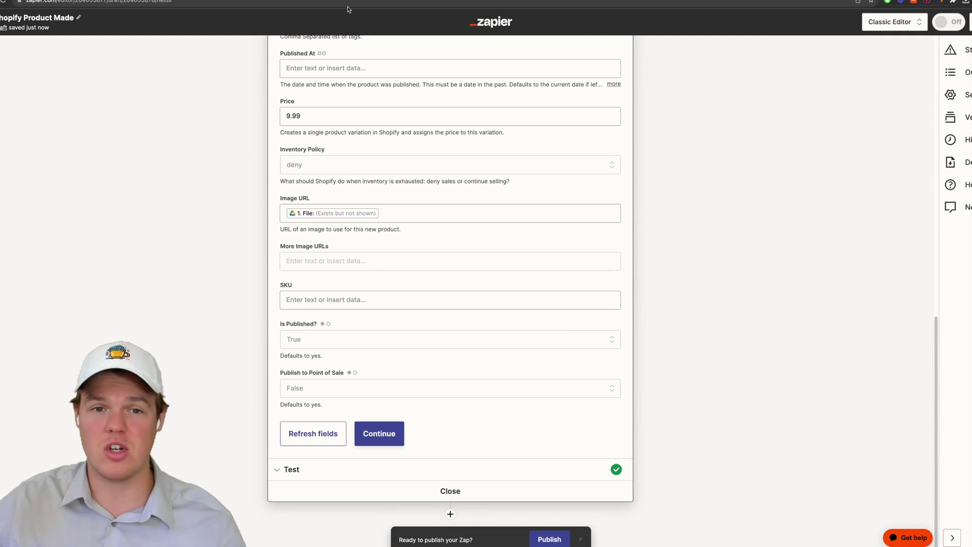
left_click(325, 2)
scroll(300, 305, "down", 1)
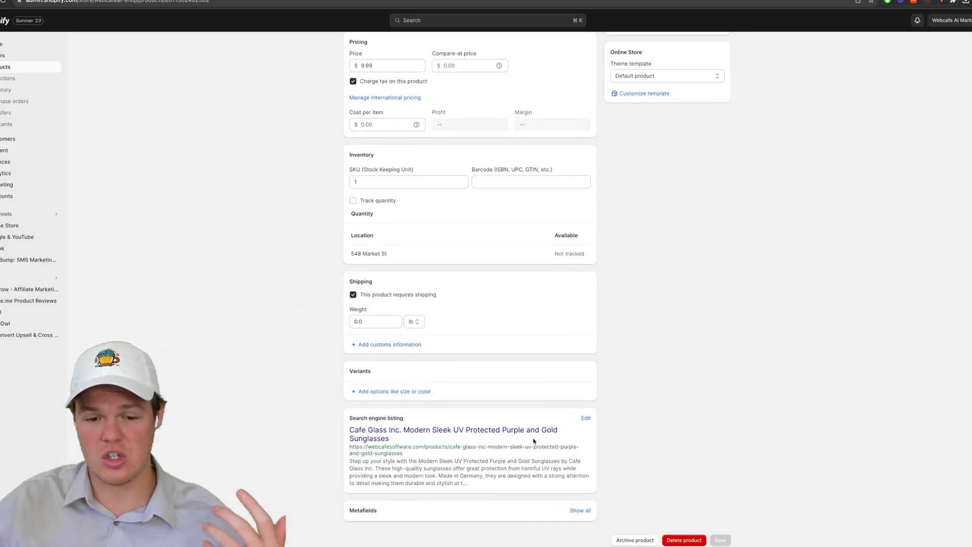
Delete the sunglasses test product from the product editor and confirm the permanent deletion.
left_click(585, 418)
scroll(599, 434, "down", 3)
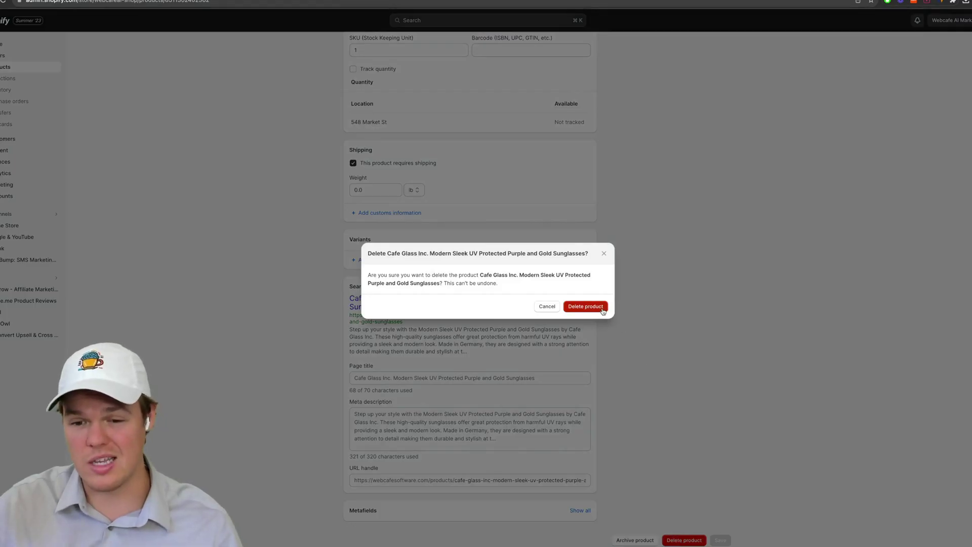
left_click(586, 306)
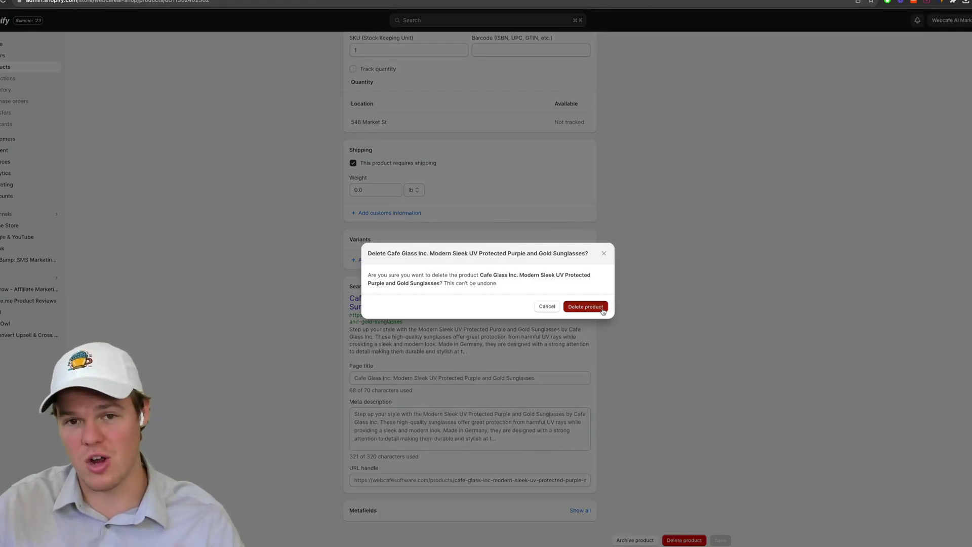
left_click(602, 310)
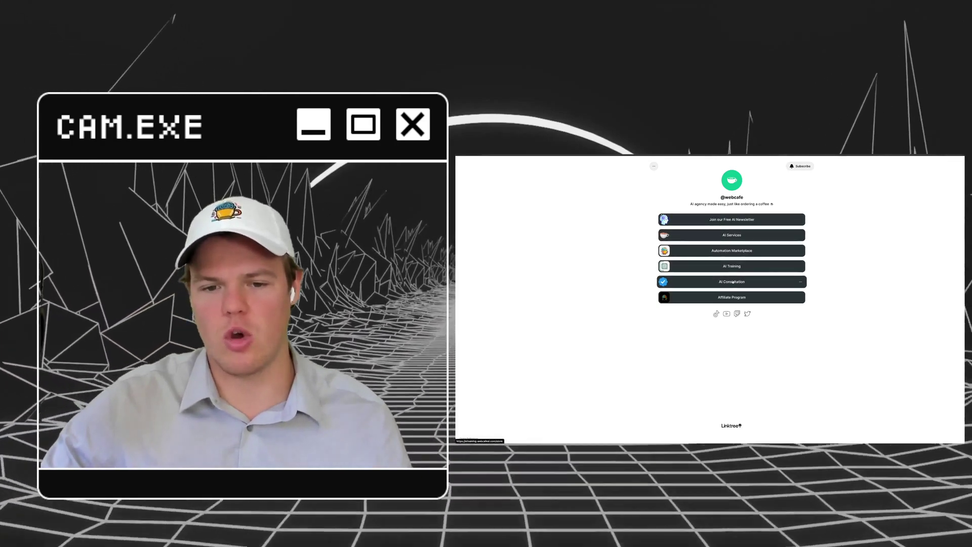
Open the webcafeai Twitch channel via the Twitch icon on the Linktree page.
left_click(736, 314)
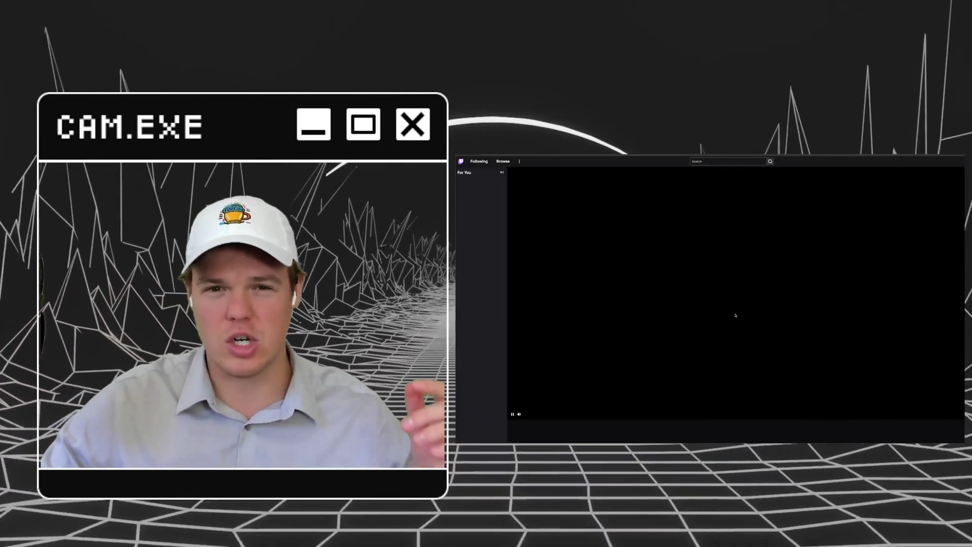